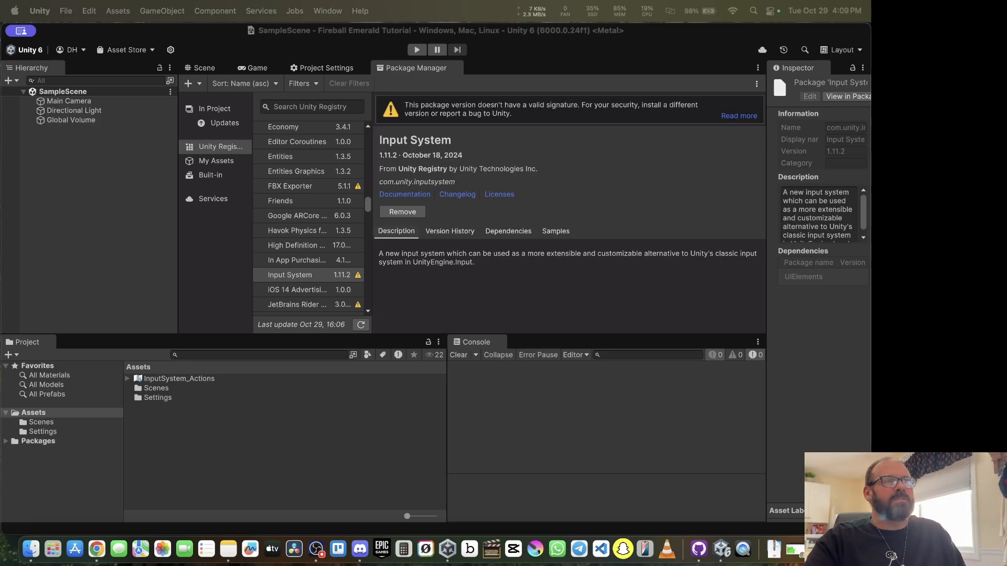
Step: Review the Input System package and check the Active Input Handling option in the Player project settings
left_click(292, 276)
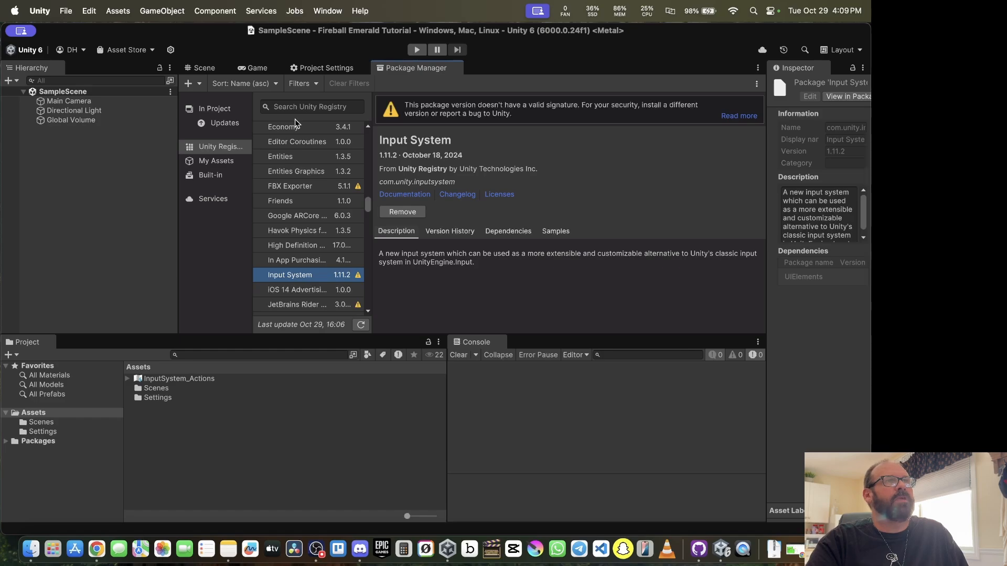
left_click(297, 70)
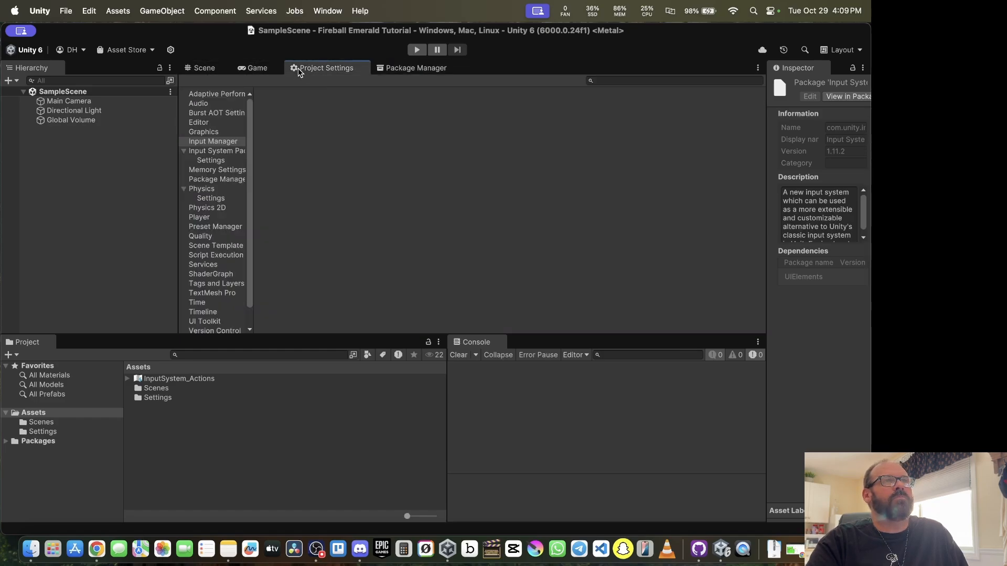
left_click(211, 216)
scroll(370, 258, "down", 15)
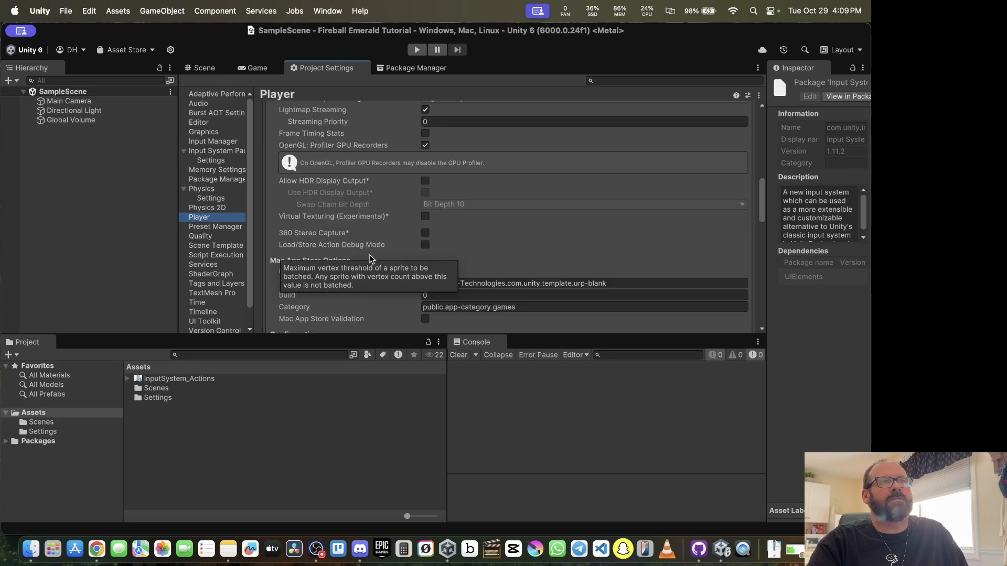
scroll(370, 258, "down", 10)
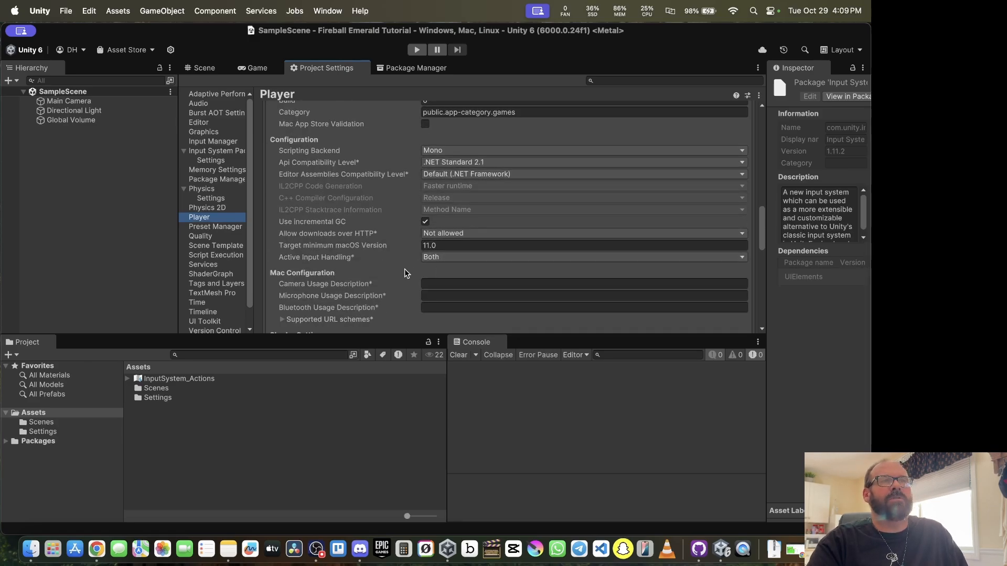
scroll(395, 256, "down", 1)
scroll(395, 256, "down", 1)
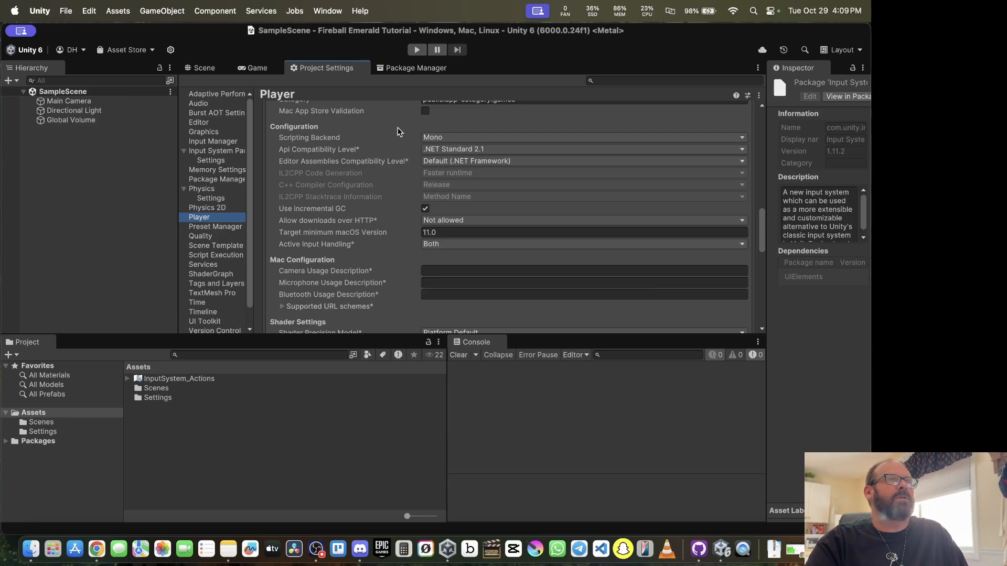
Step: Search My Assets in the Package Manager for "platformer project" and select the Platformer Project package
left_click(404, 71)
left_click(302, 107)
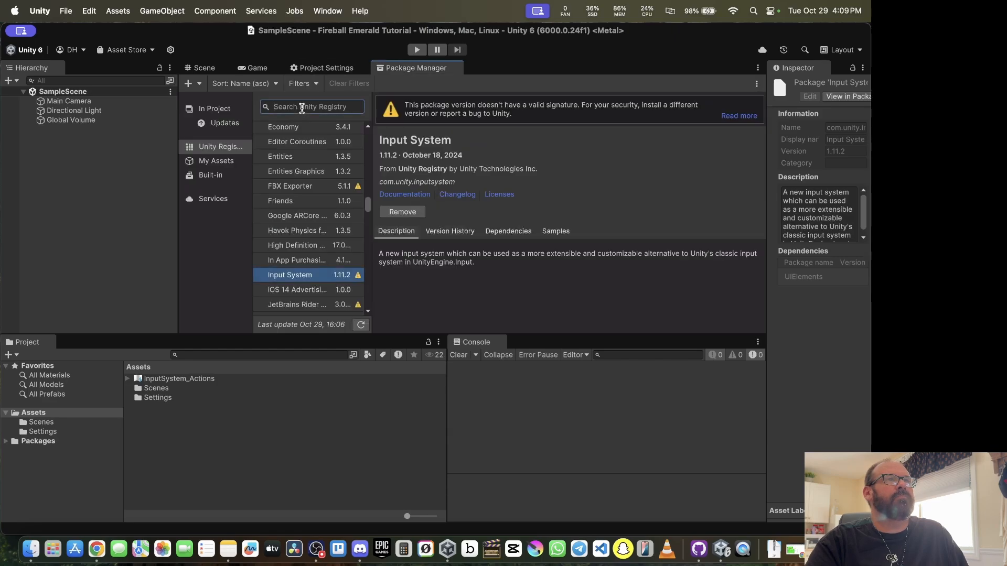
left_click(215, 163)
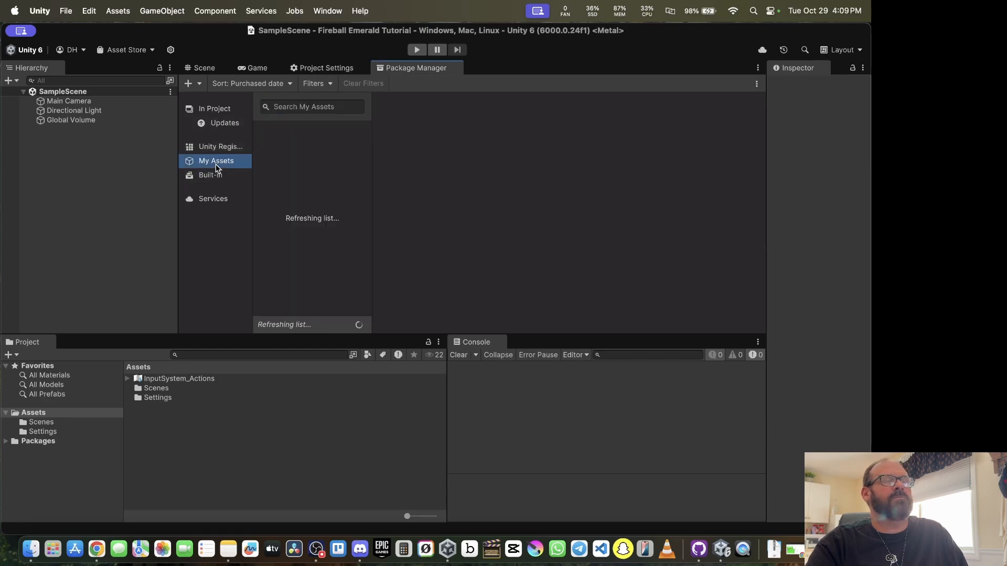
left_click(318, 107)
type("p")
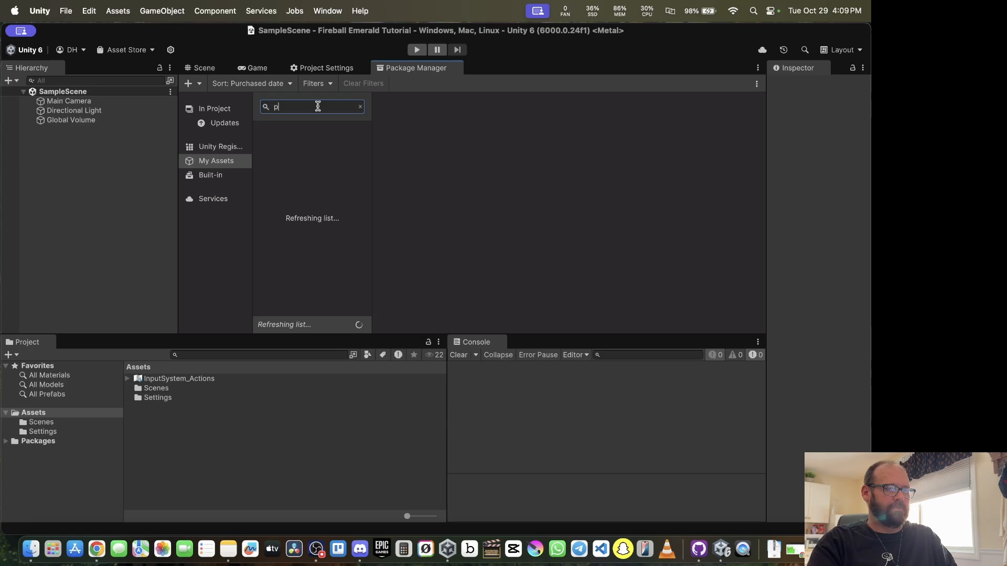
type("latformer project")
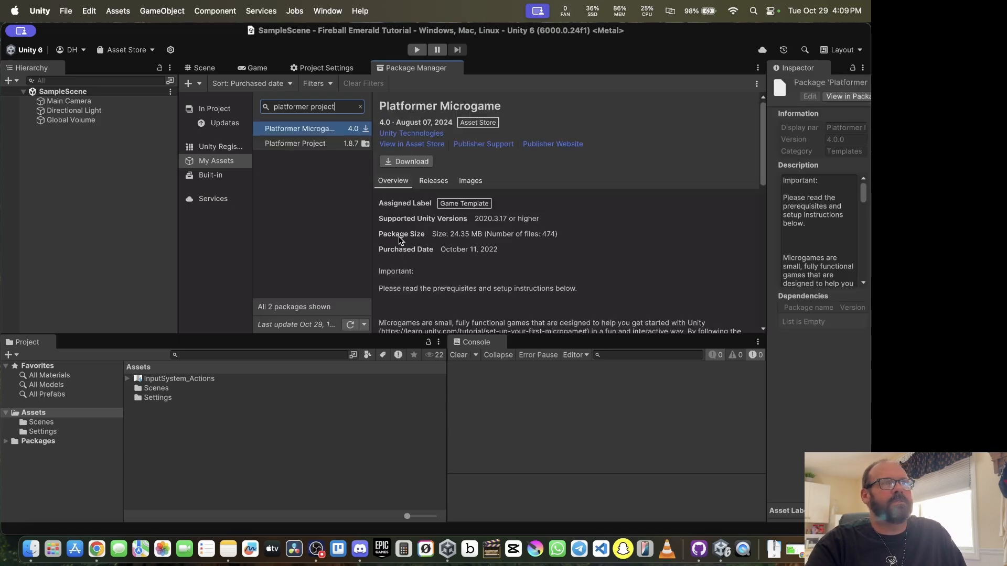
left_click(300, 146)
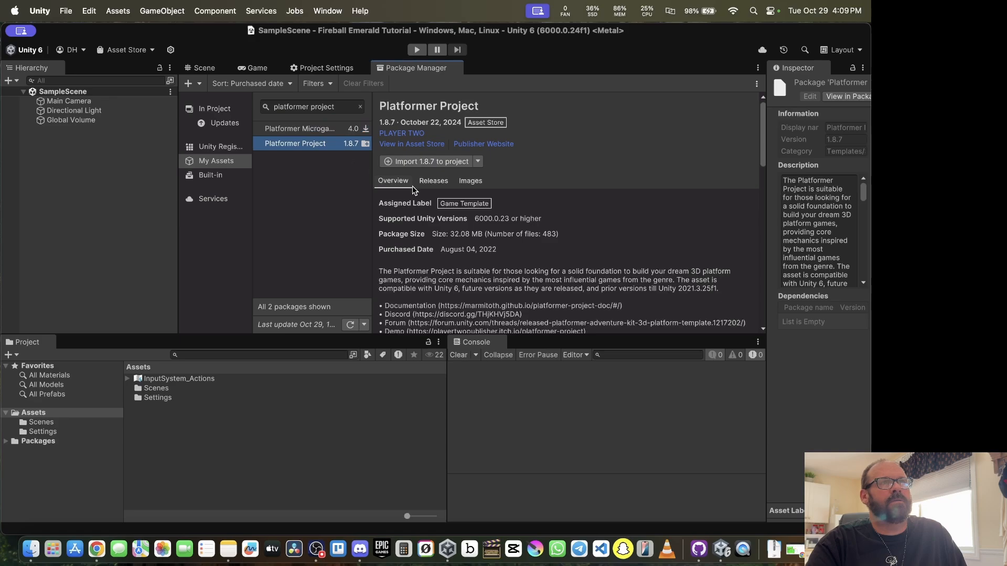
Step: Start importing Platformer Project 1.8.7 into the current project and install or upgrade its package dependencies
left_click(425, 162)
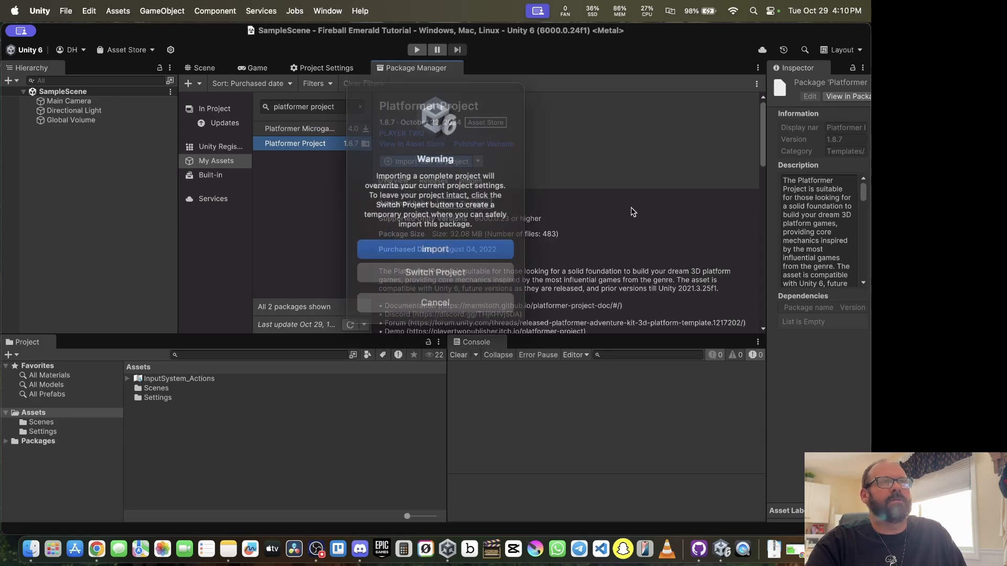
left_click(463, 248)
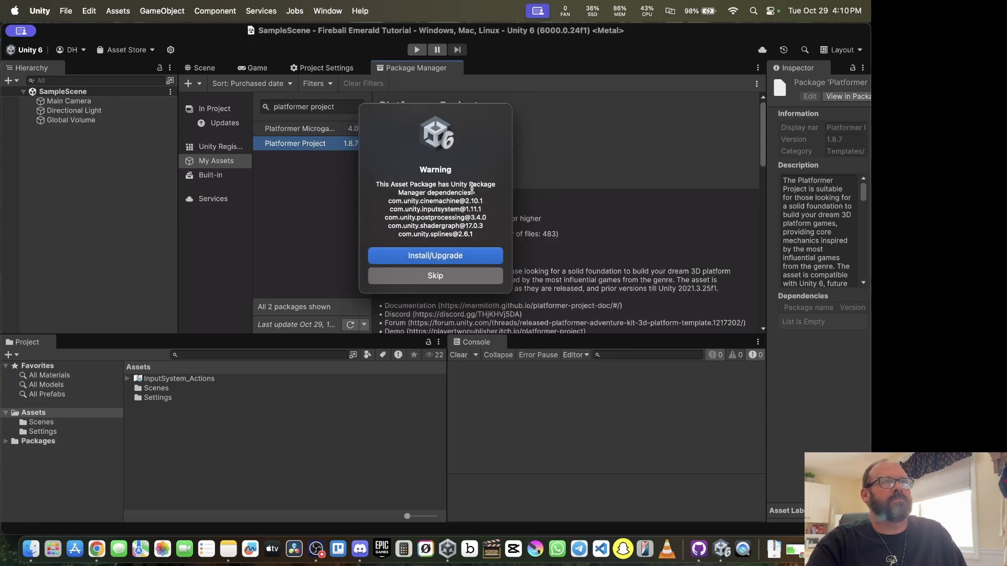
left_click(458, 256)
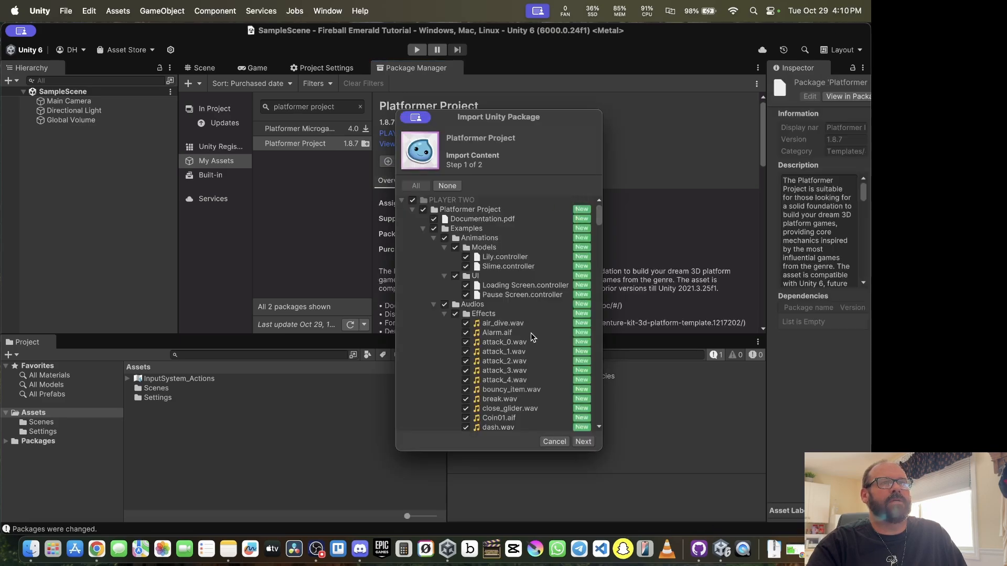
Step: Import all of the Platformer Project content together with all of its project settings overrides
scroll(530, 333, "down", 3)
scroll(529, 335, "down", 15)
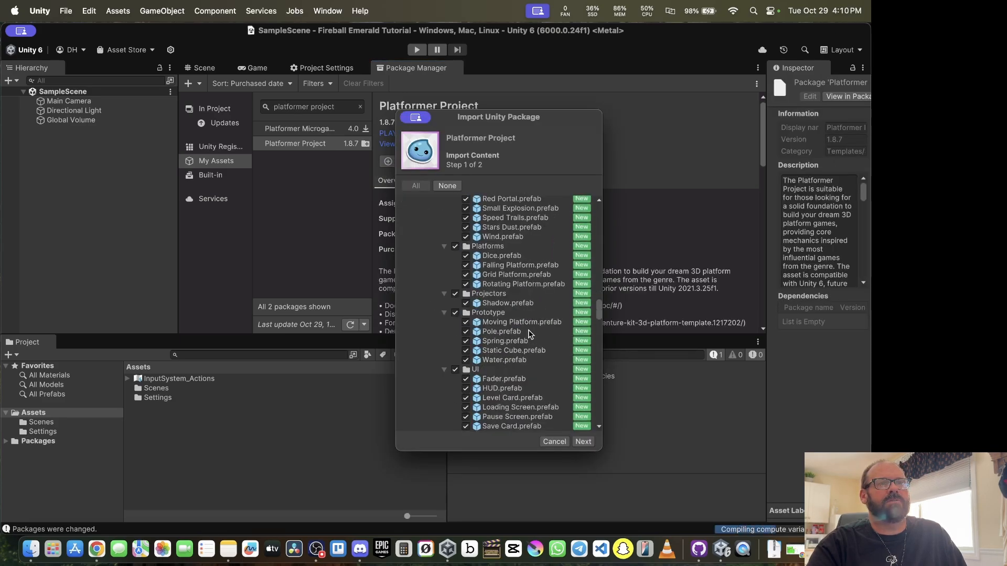
scroll(530, 334, "down", 10)
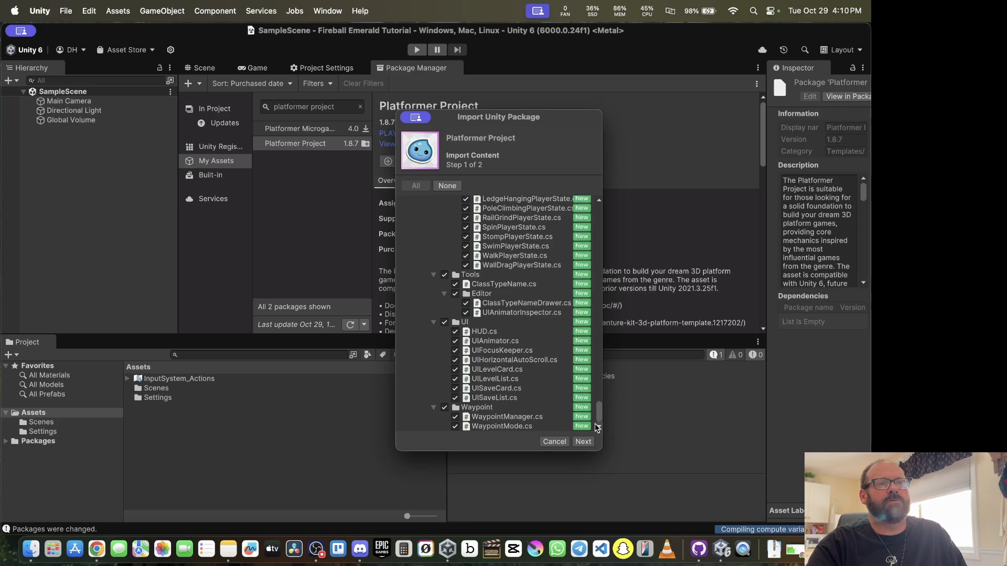
left_click(583, 442)
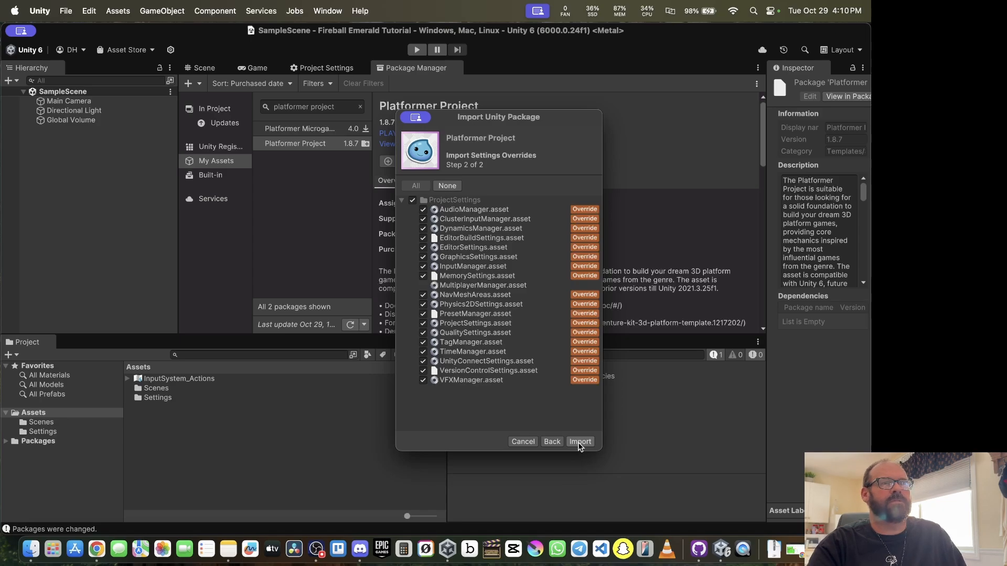
left_click(580, 442)
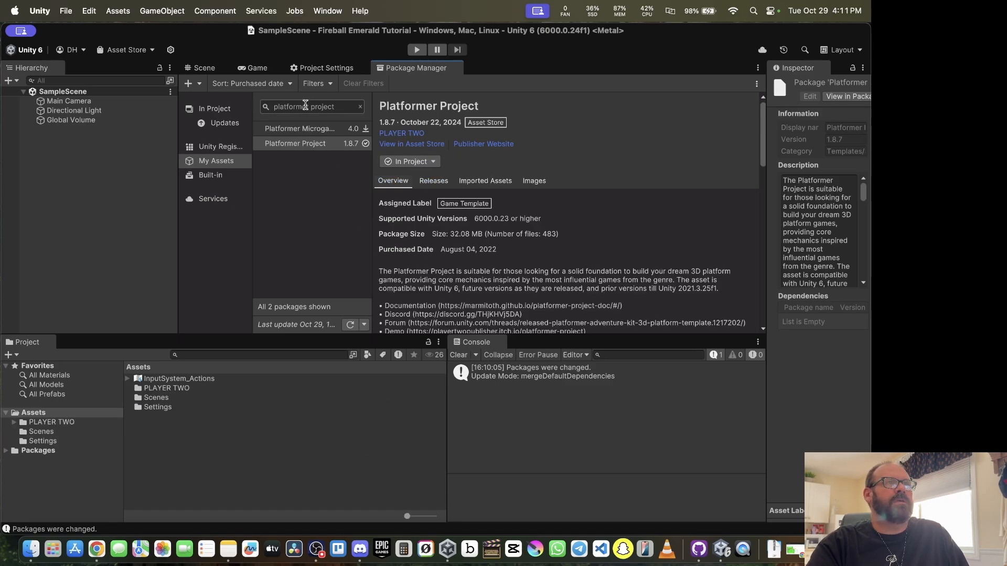
Step: Replace the asset search with "emerald" and select the Emerald AI 2024 package
left_click(360, 107)
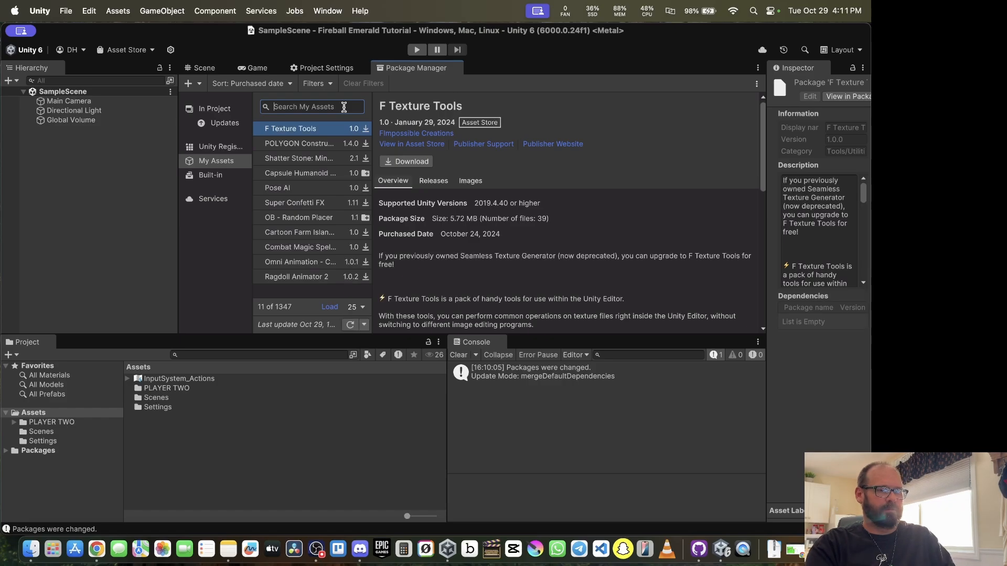
type("emerald")
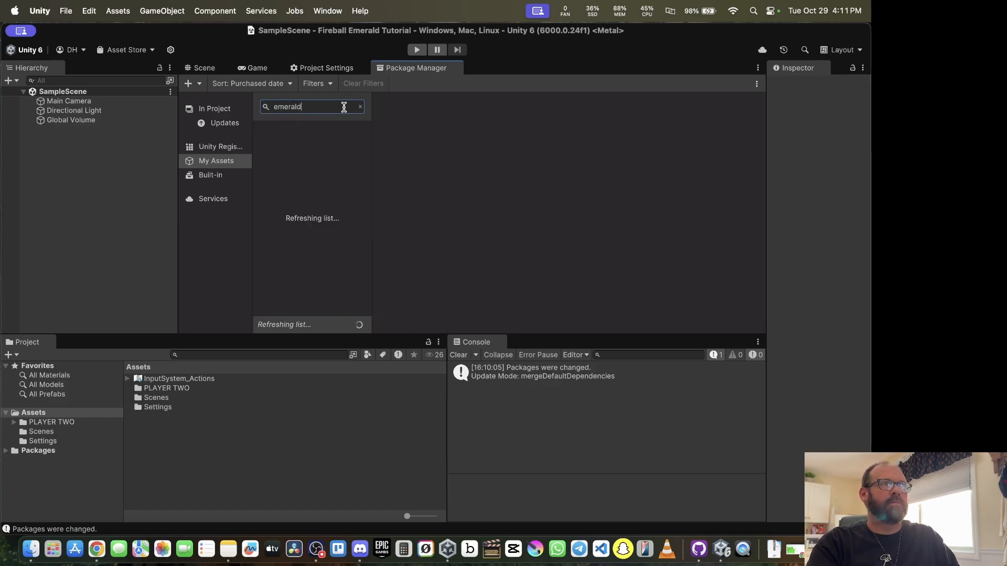
left_click(298, 132)
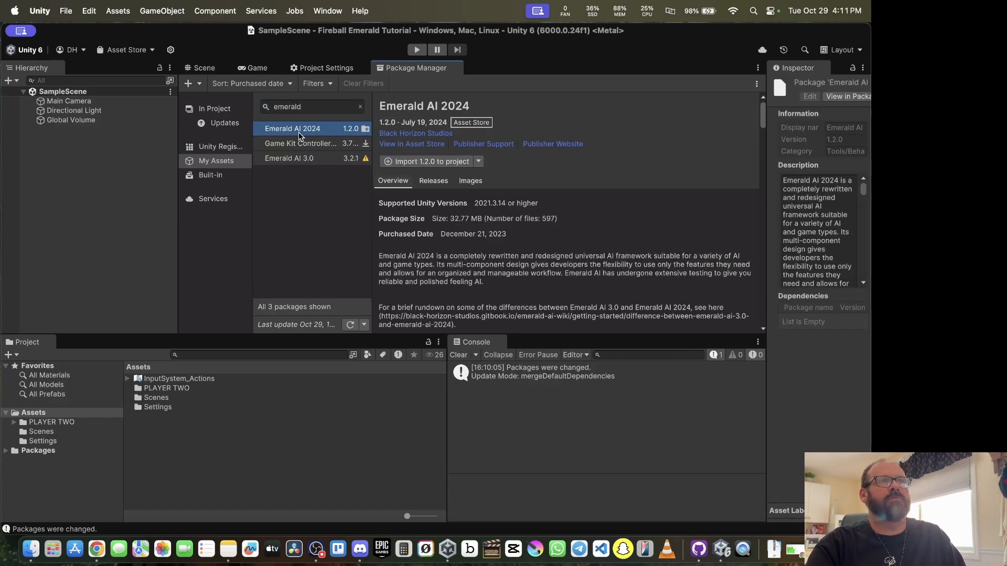
Step: Import all of Emerald AI 2024 version 1.2.0 with its dependencies, allowing automatic script updates for these and other files found later
left_click(428, 165)
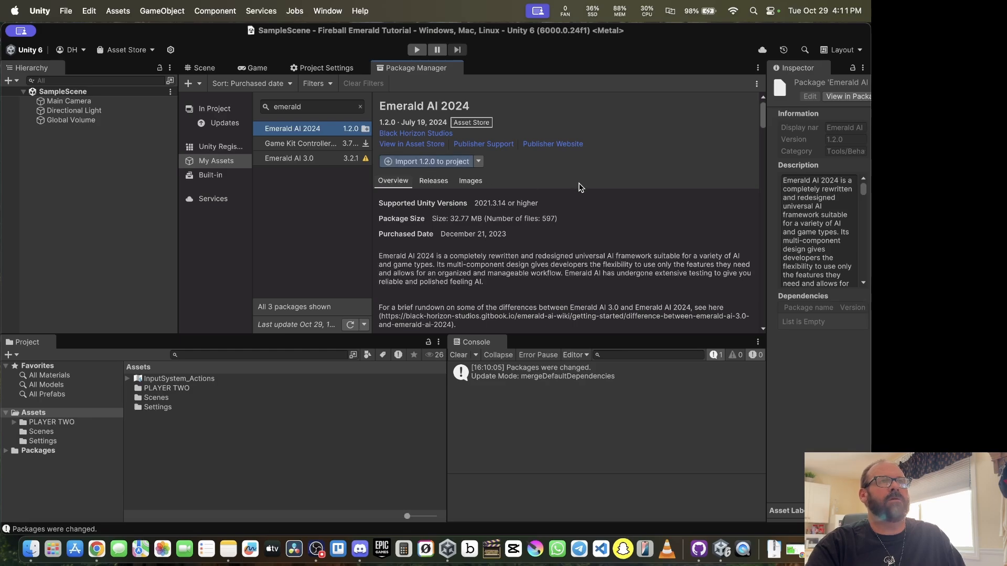
left_click(472, 231)
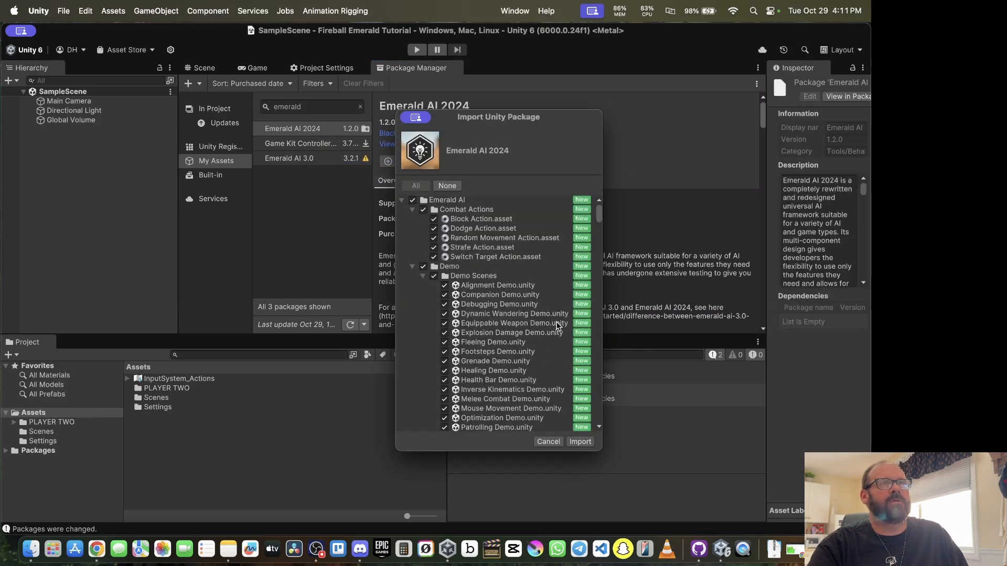
scroll(530, 359, "down", 10)
scroll(533, 363, "down", 3)
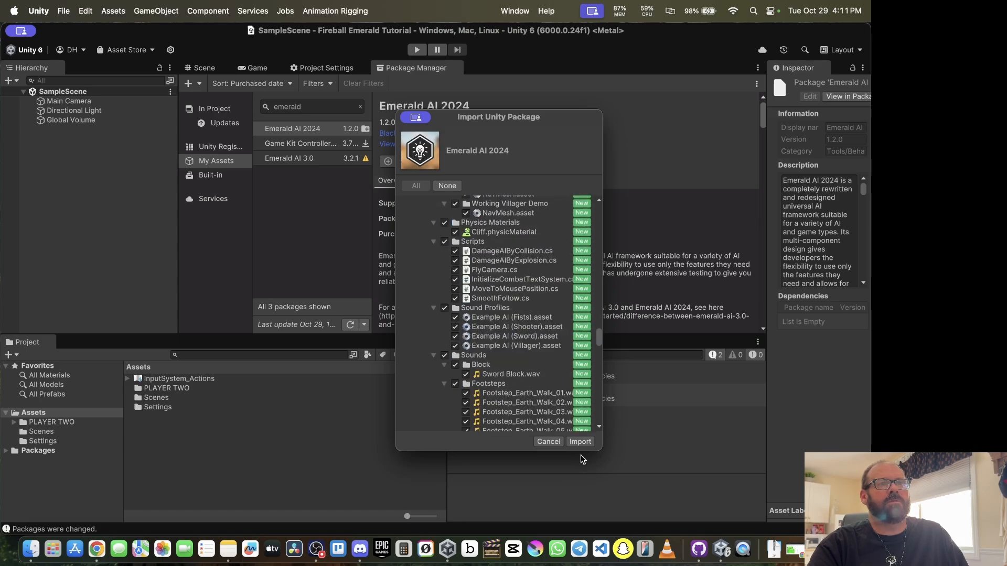
left_click(580, 442)
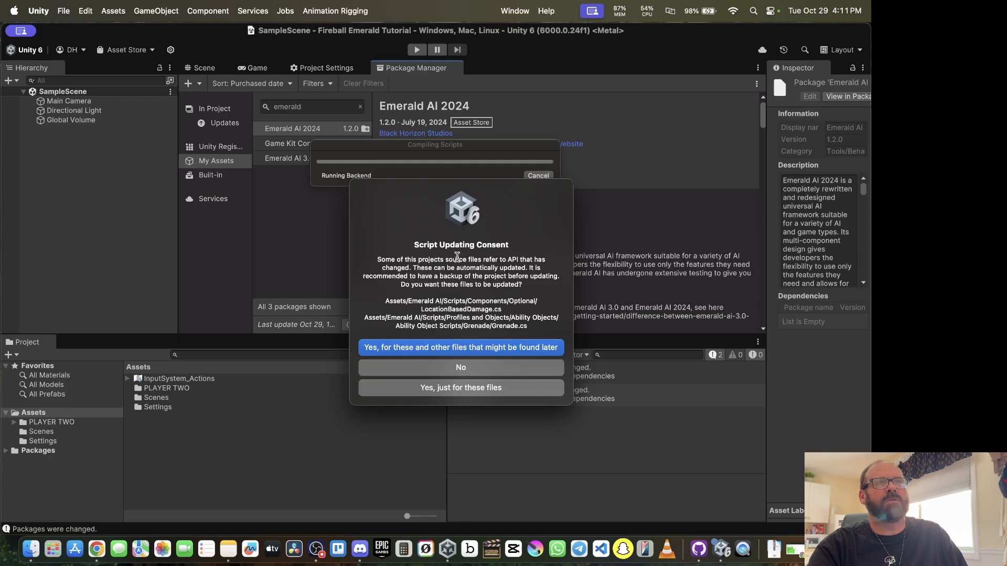
left_click(461, 347)
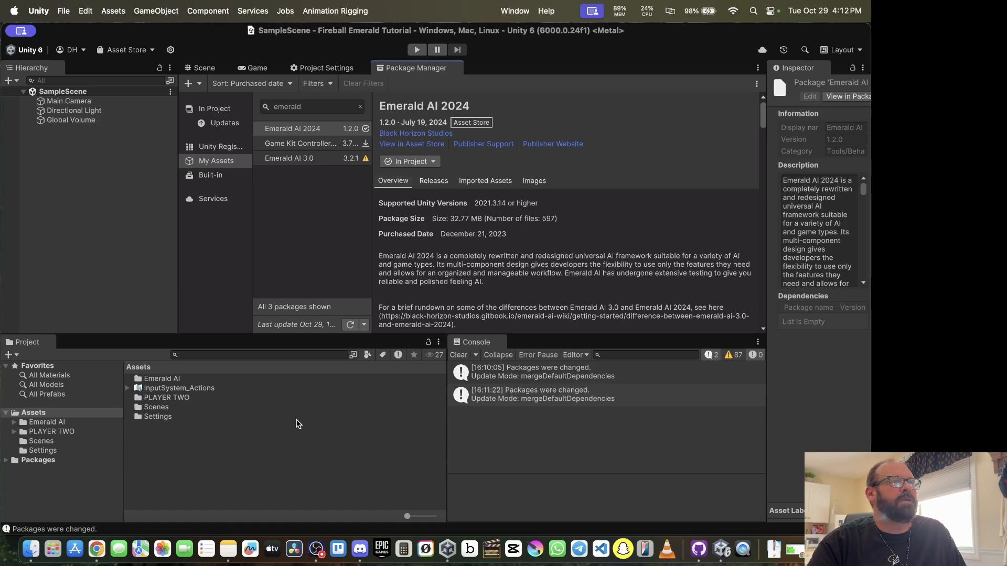
Step: Set Active Input Handling to Both in the Player settings and apply it with an editor restart
left_click(308, 68)
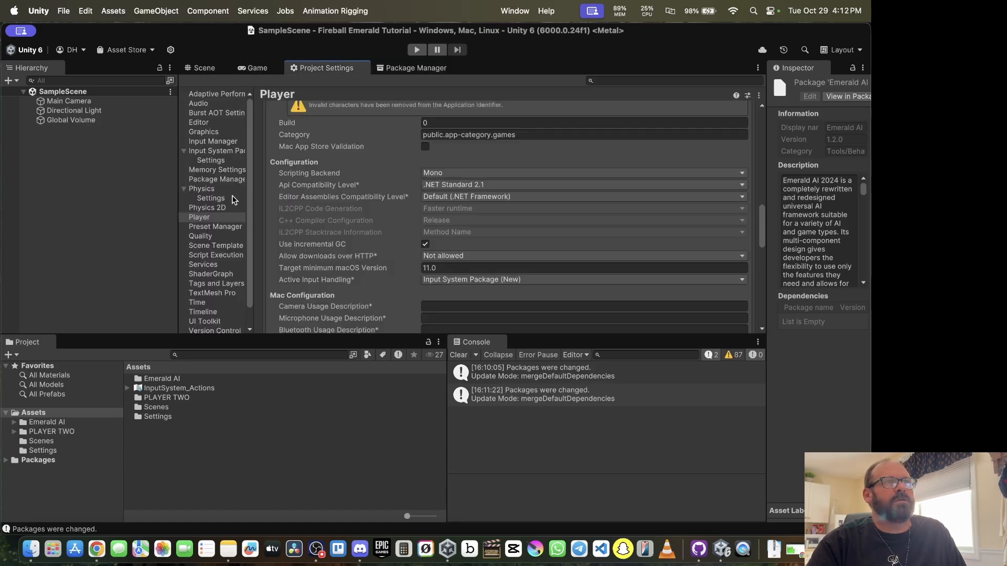
left_click(485, 280)
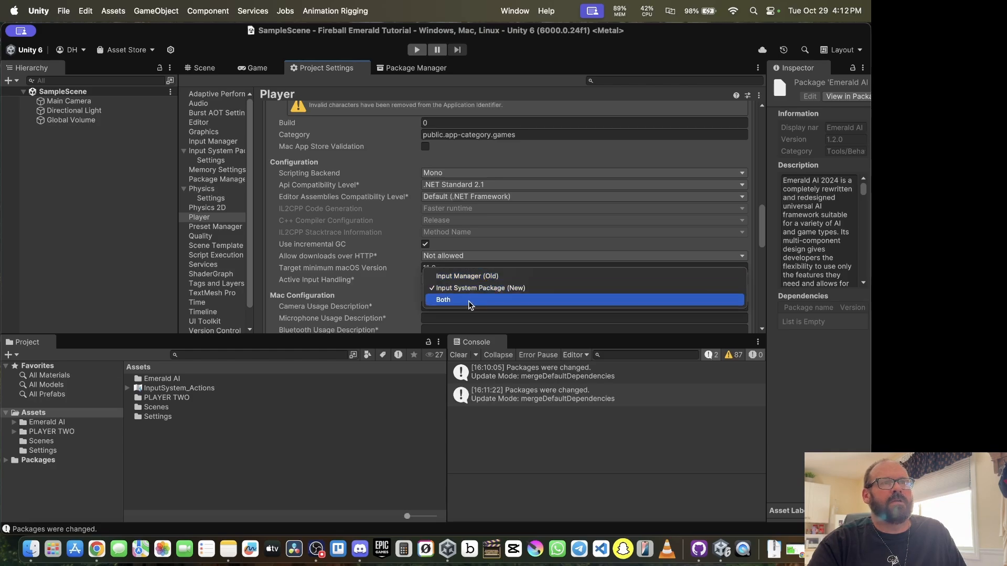
left_click(477, 300)
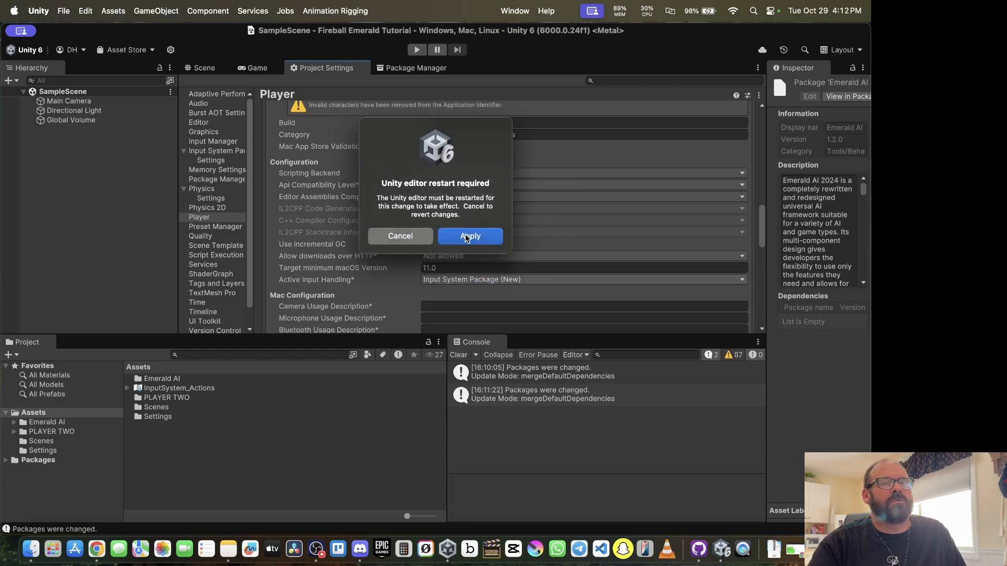
left_click(468, 237)
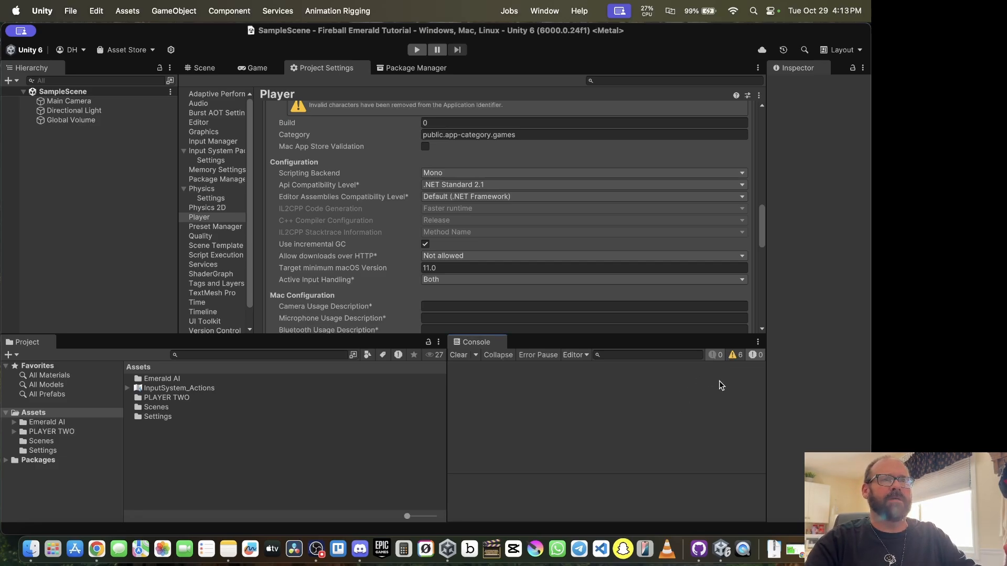
Step: Show the warning messages in the console and look through them
left_click(733, 359)
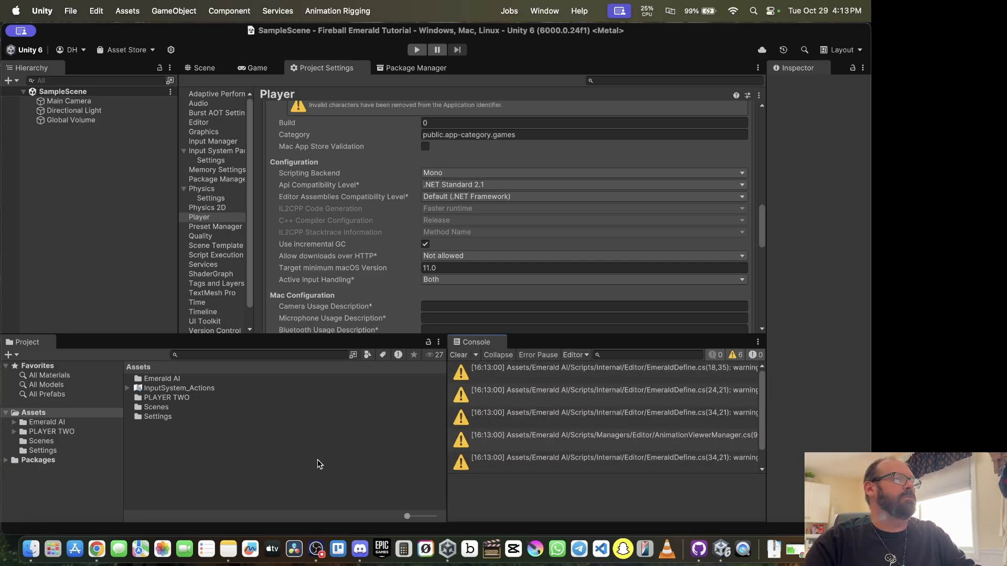
scroll(566, 449, "down", 1)
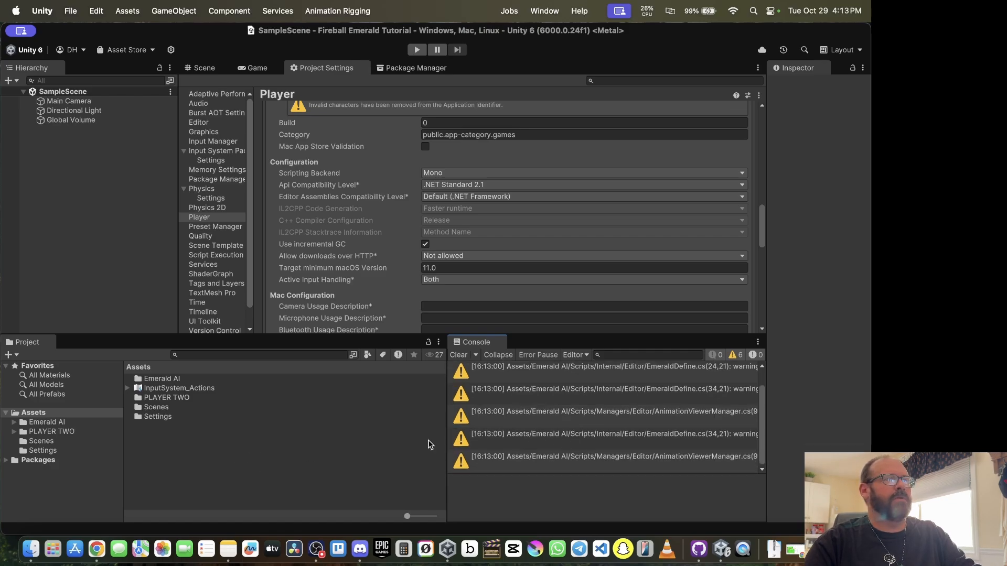
Step: Create a folder named "My Scripts" directly inside the project's Assets folder
right_click(33, 416)
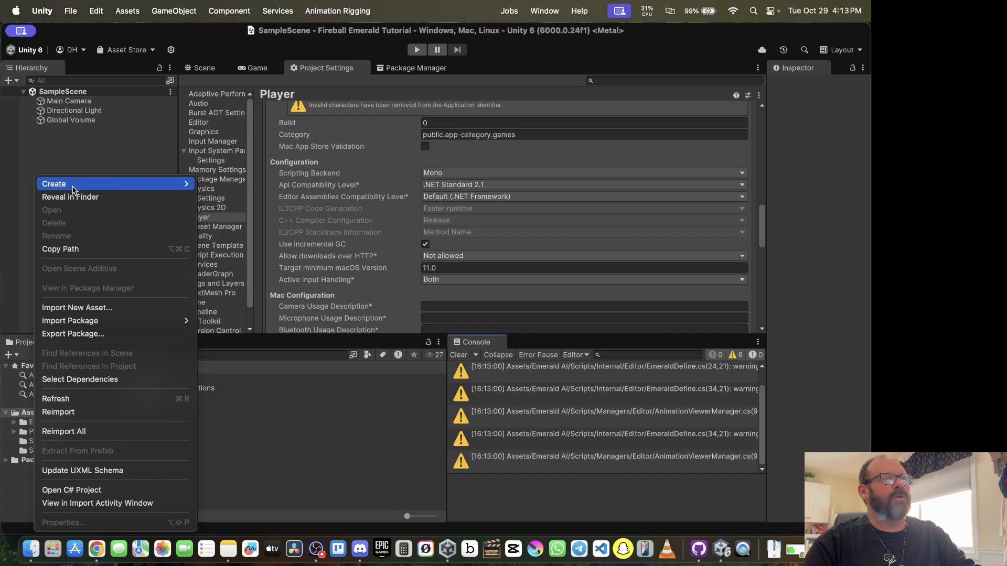
mouse_move(72, 190)
left_click(215, 137)
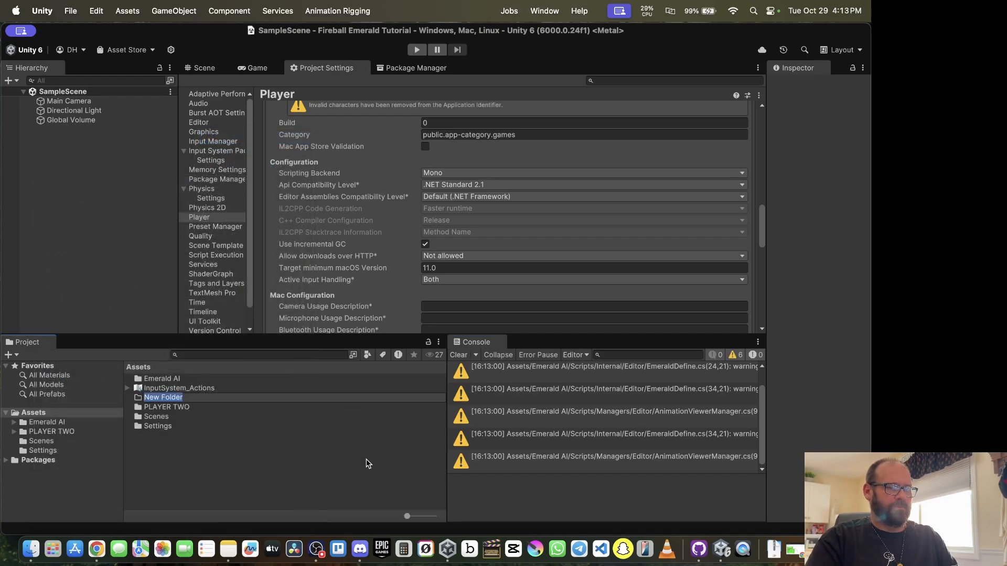
type("My Scr")
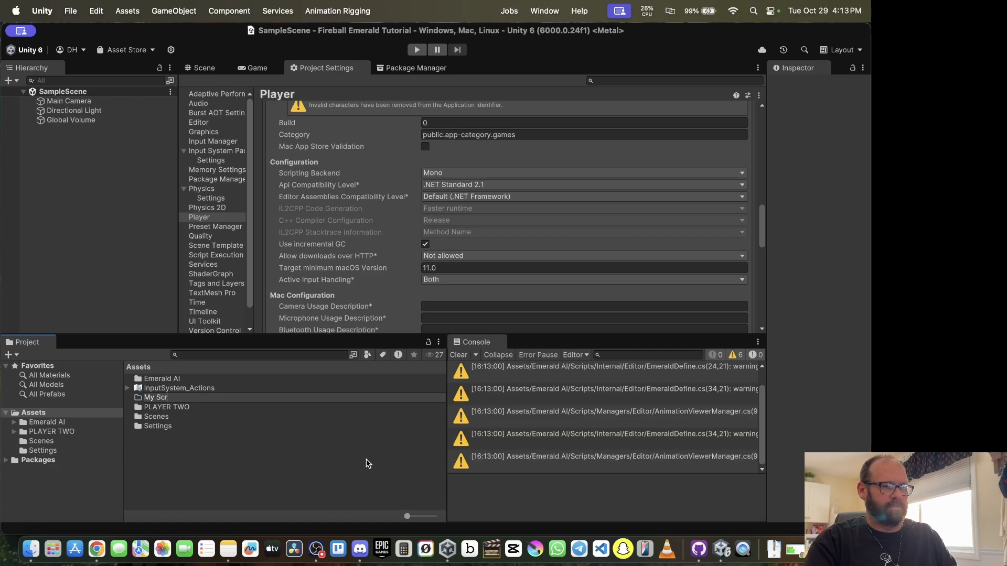
type("ipts")
key("Return")
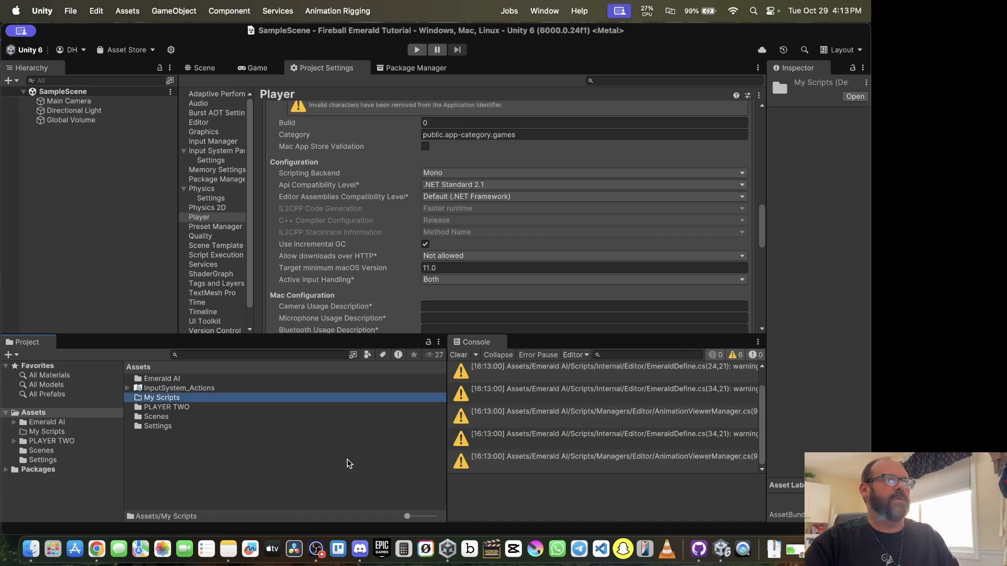
Step: Create a folder named "My Scenes" directly inside the project's Assets folder
right_click(31, 414)
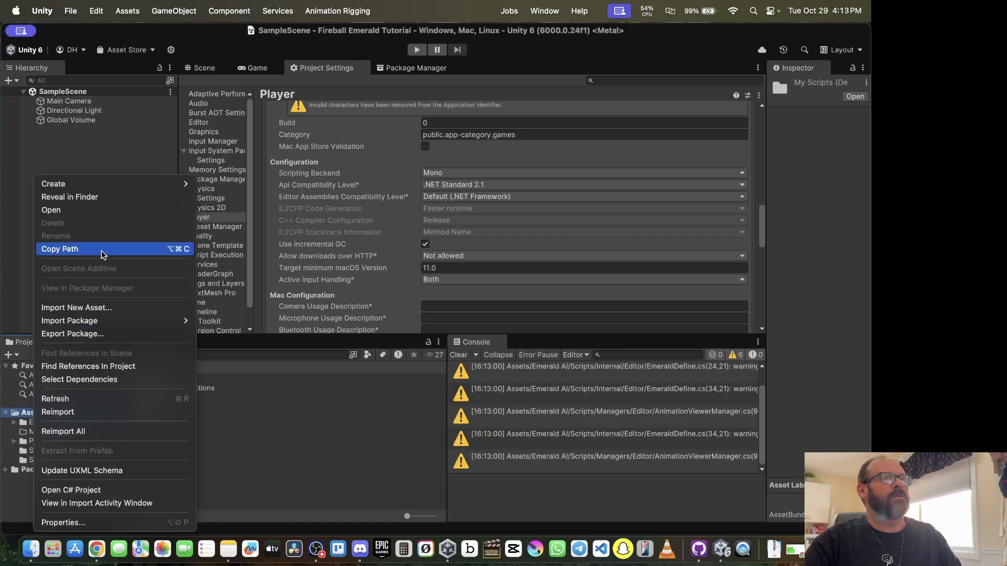
mouse_move(128, 188)
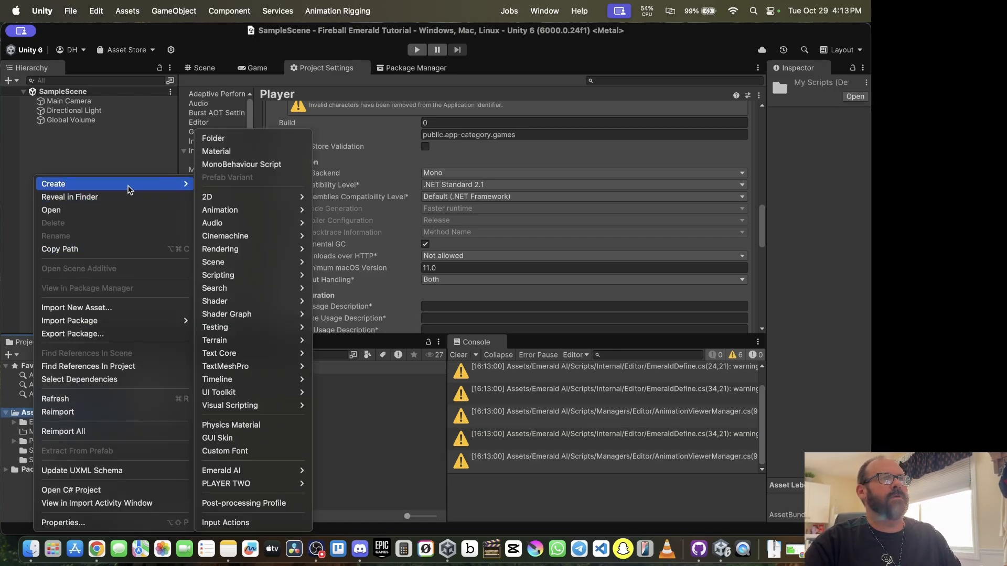
left_click(234, 139)
type("My Scenes")
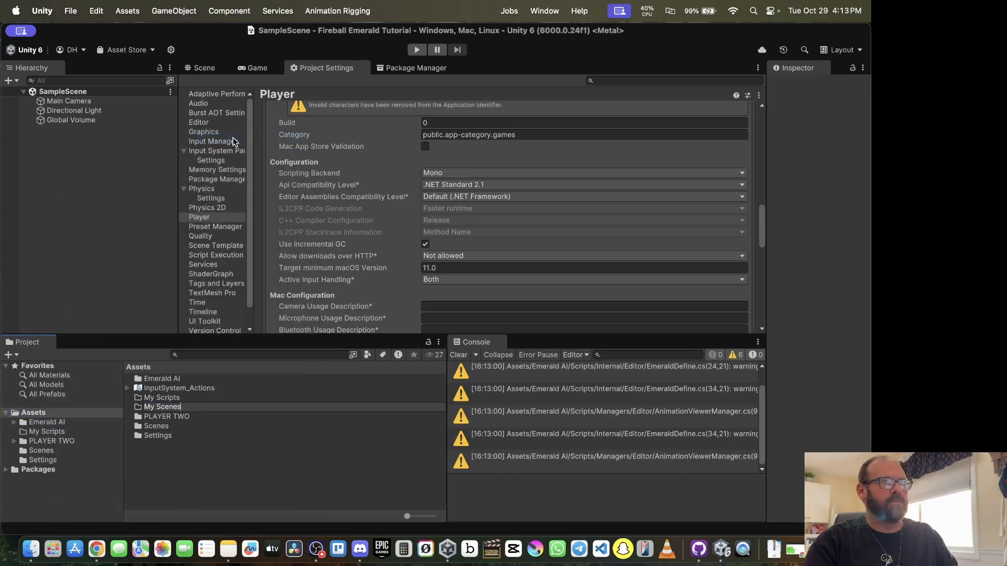
key("Return")
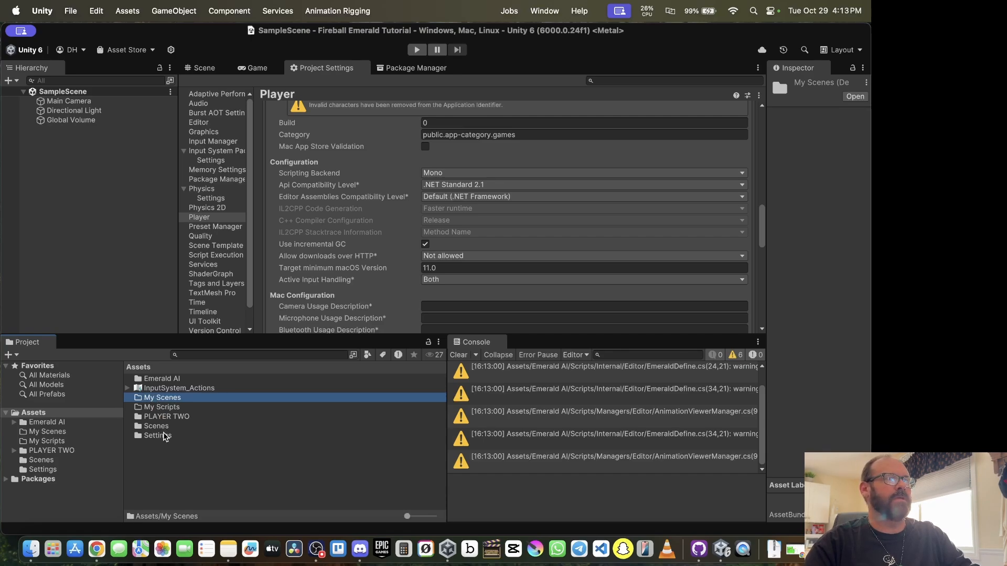
Step: Switch to Finder and bring Fireball_Input.cs, Fireball_Input.inputactions, Fireball.prefab, PPClassicFireball.cs and PPFireball.cs from the PlatformerFireball folder into the Unity project's My Scripts folder
double_click(143, 409)
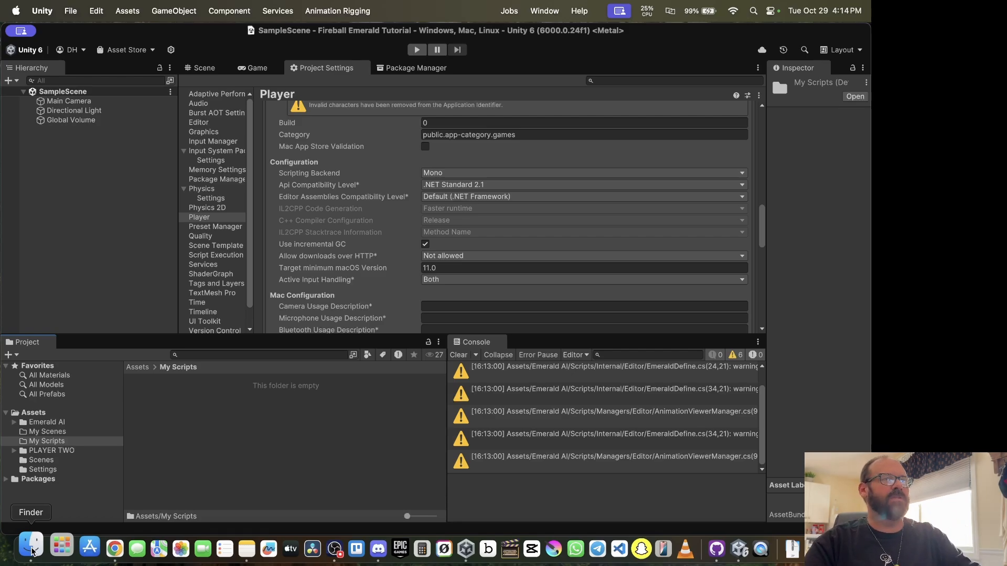
left_click(31, 548)
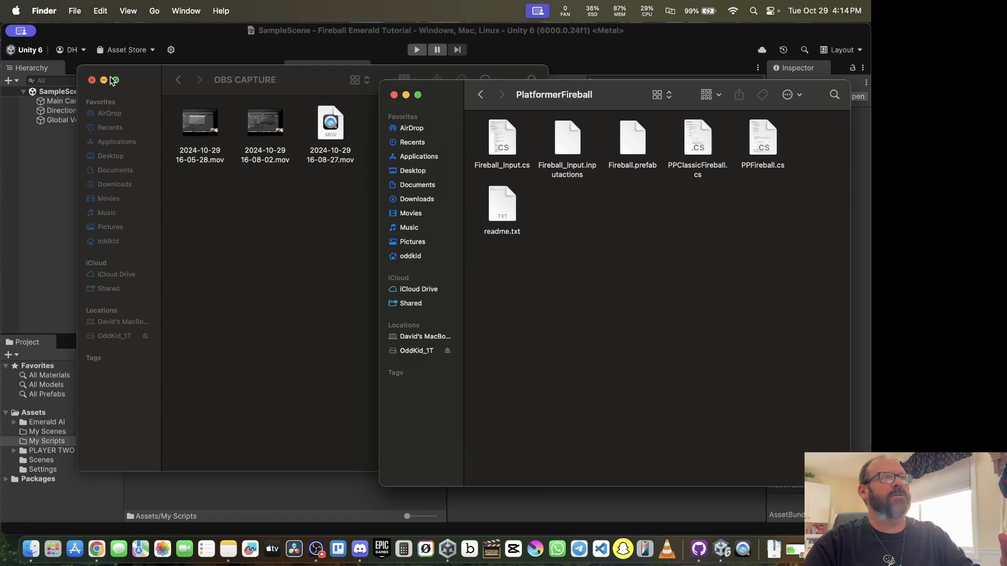
left_click(139, 79)
left_click(104, 80)
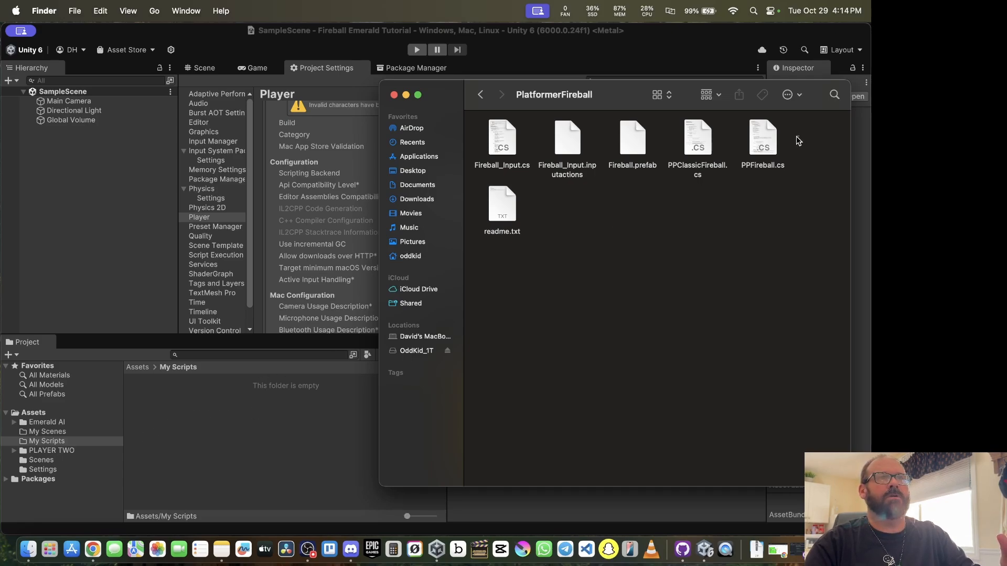
left_click_drag(798, 140, 235, 430)
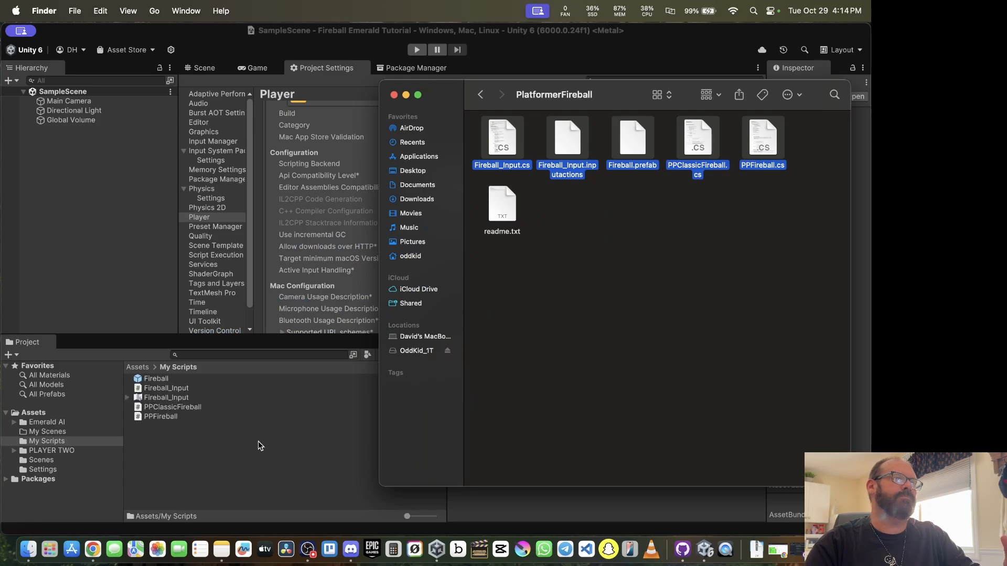
left_click(230, 475)
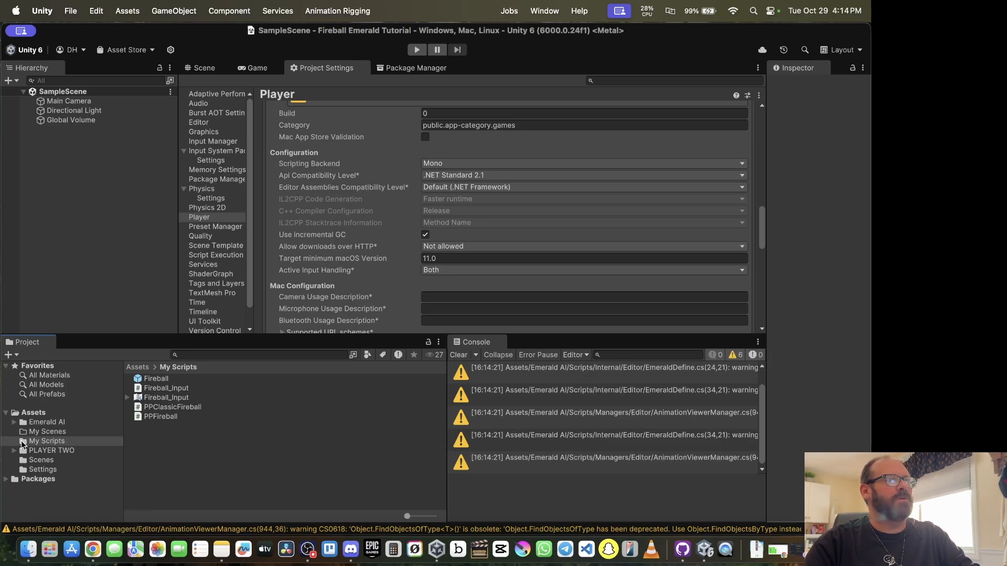
Step: Open TestLevelScene from the Examples/Scenes folder of PLAYER TWO's Platformer Project in the Scene view
left_click(69, 11)
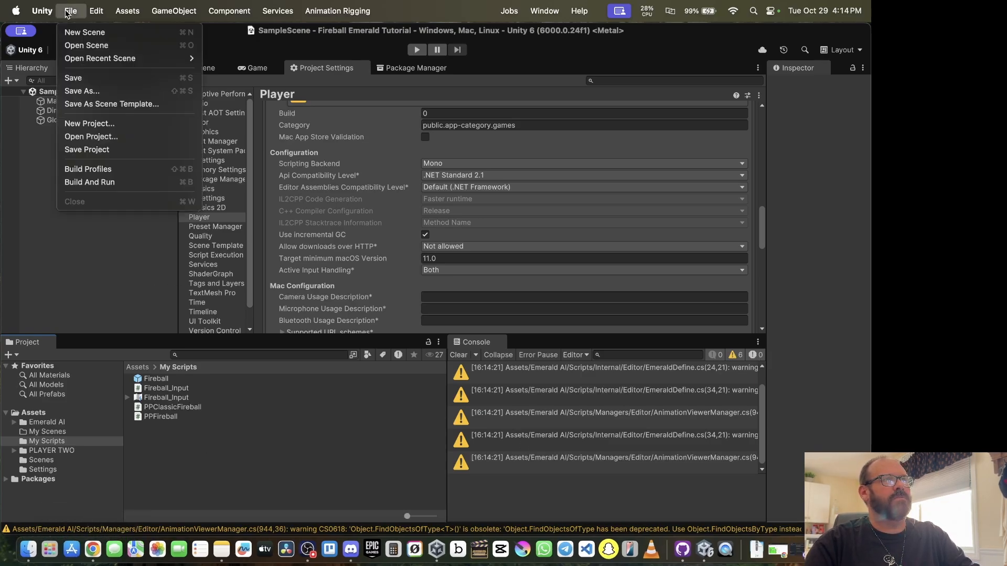
left_click(98, 84)
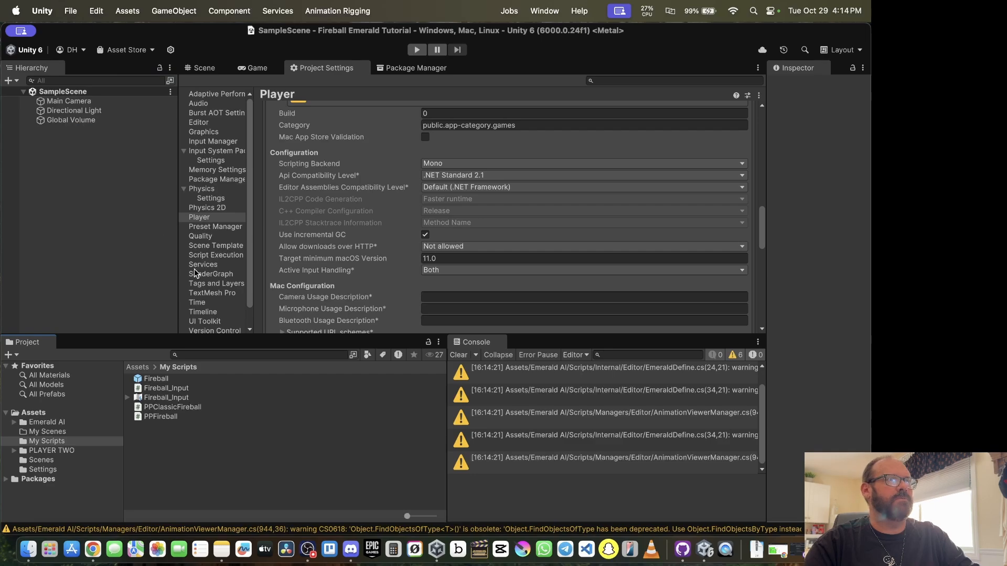
left_click(204, 68)
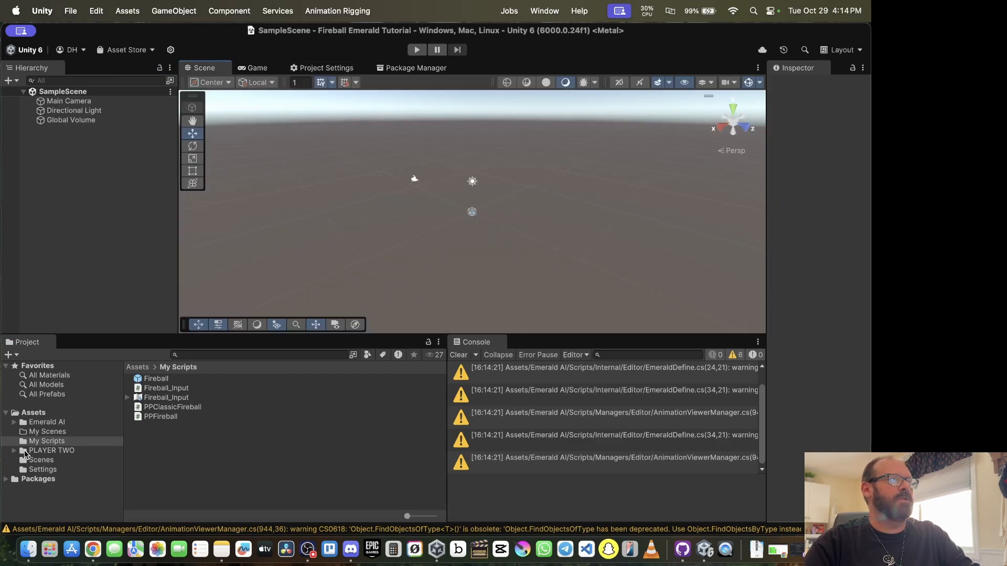
left_click(14, 451)
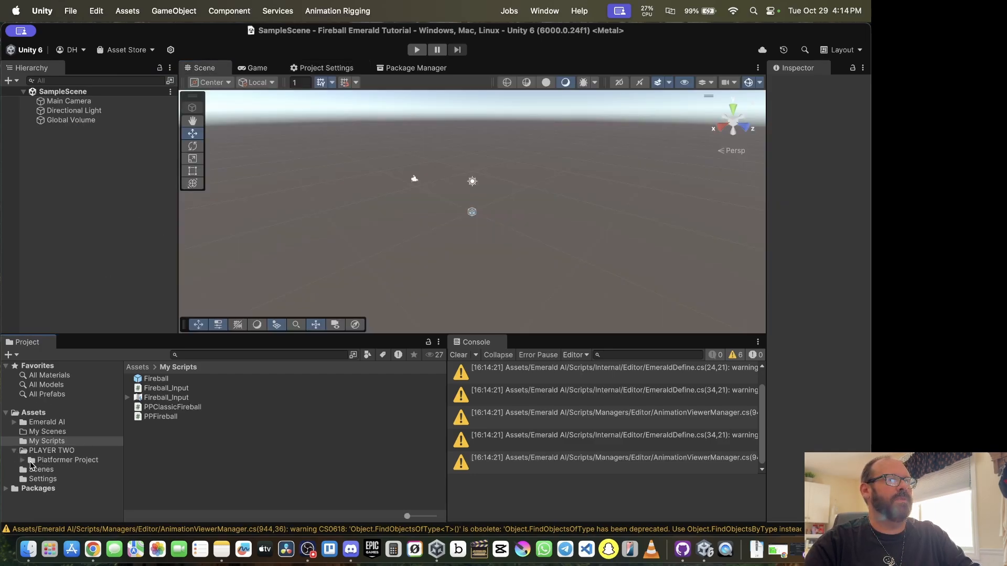
left_click(23, 460)
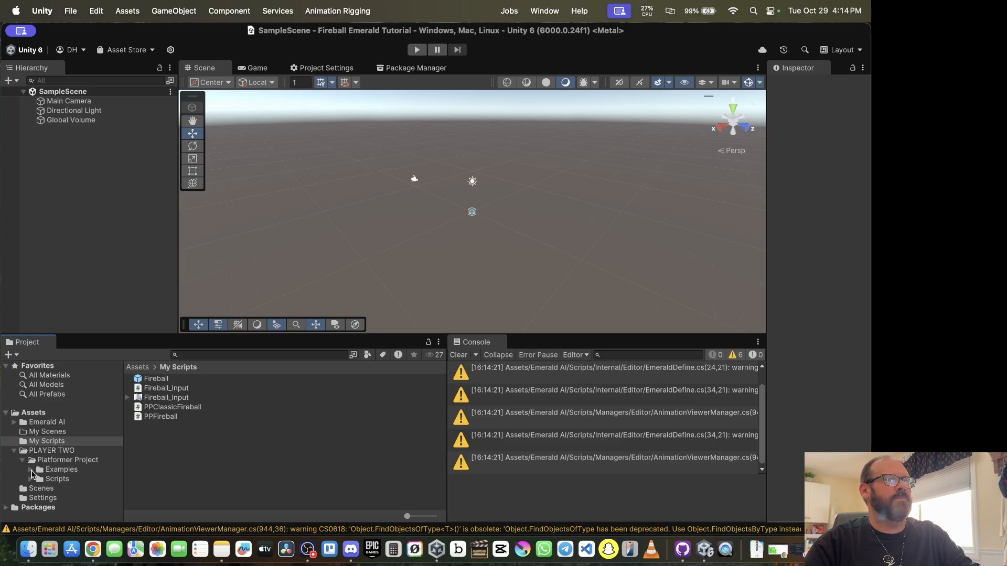
left_click(30, 470)
scroll(42, 472, "down", 5)
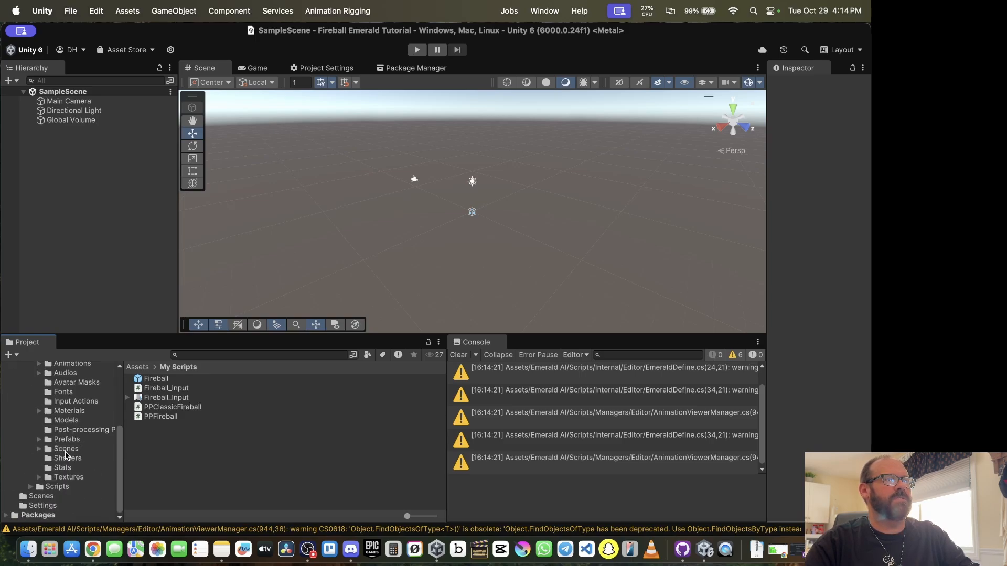
left_click(66, 450)
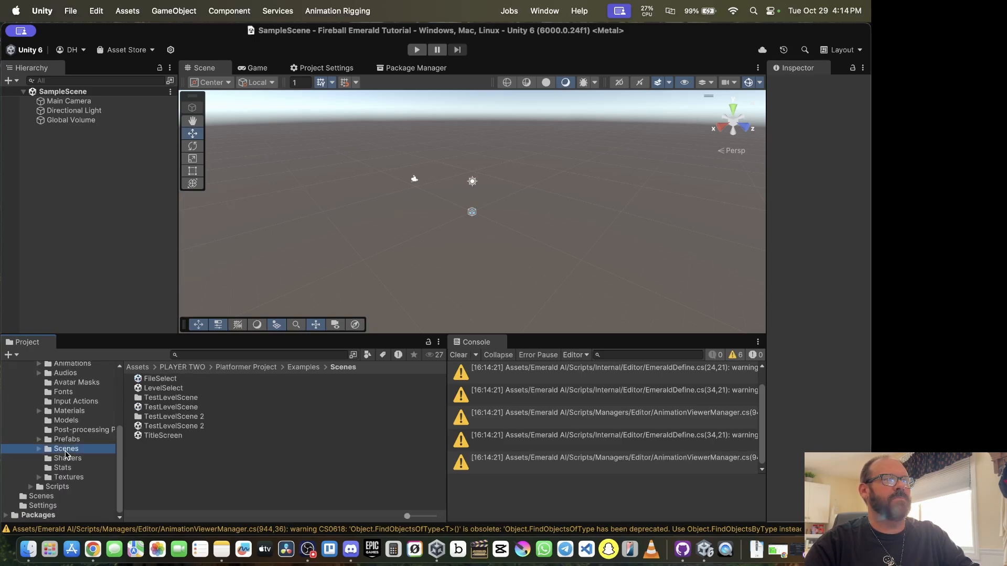
left_click(138, 408)
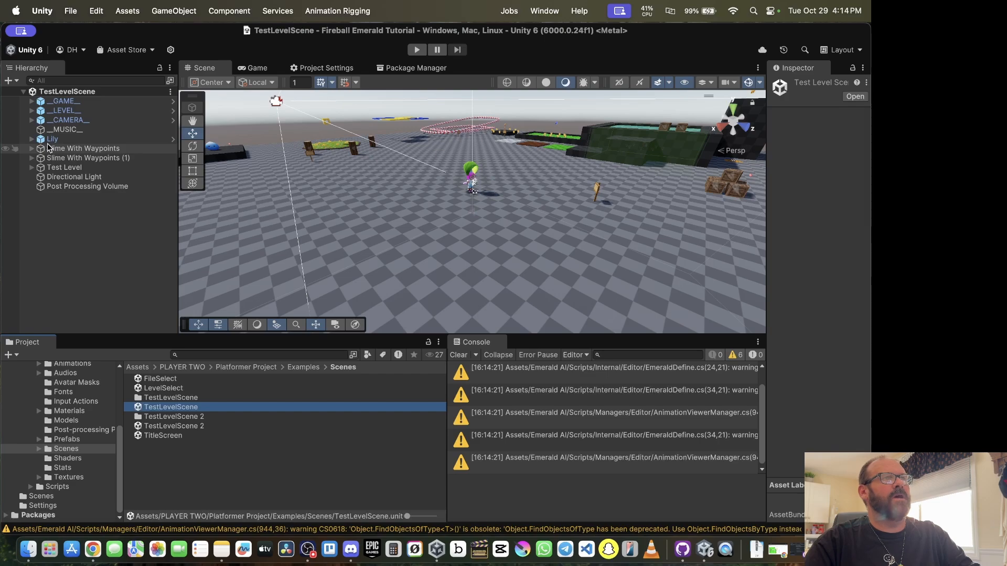
Step: Save a copy of the open test level scene as "Emerald Fireball Tutorial" in the My Scenes folder
left_click(70, 11)
left_click(259, 256)
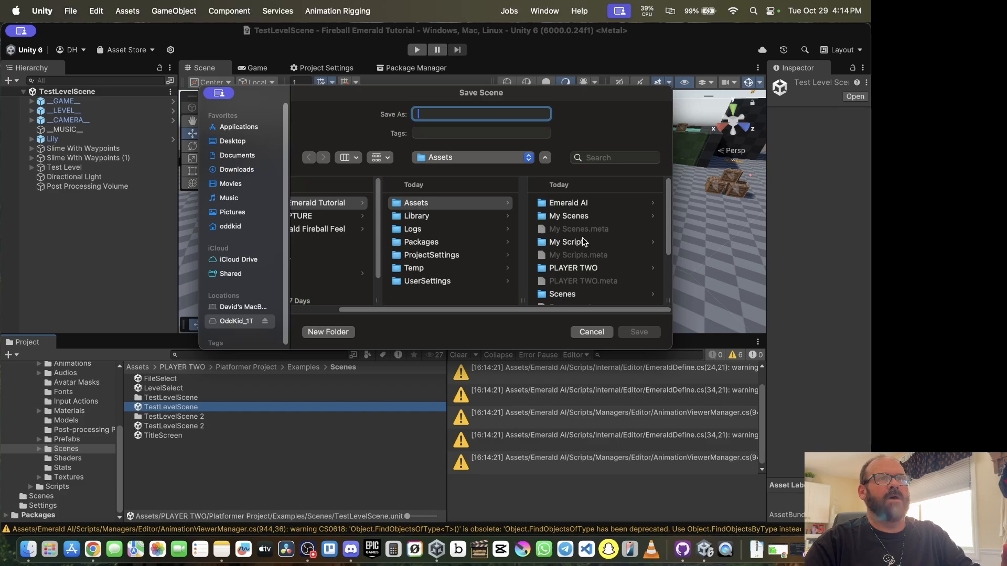
left_click(576, 216)
left_click(453, 114)
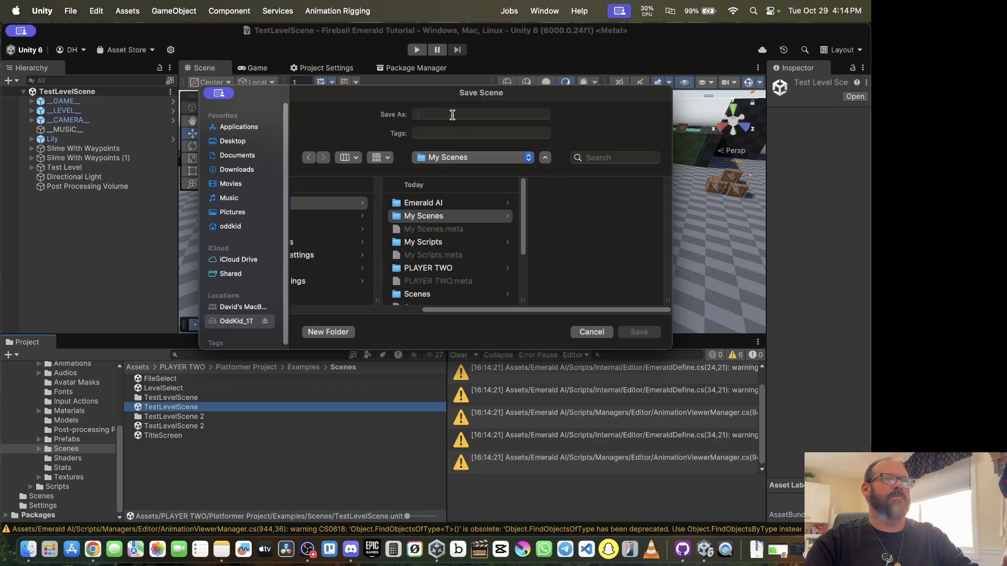
type("Emerald Fireball Tutorials")
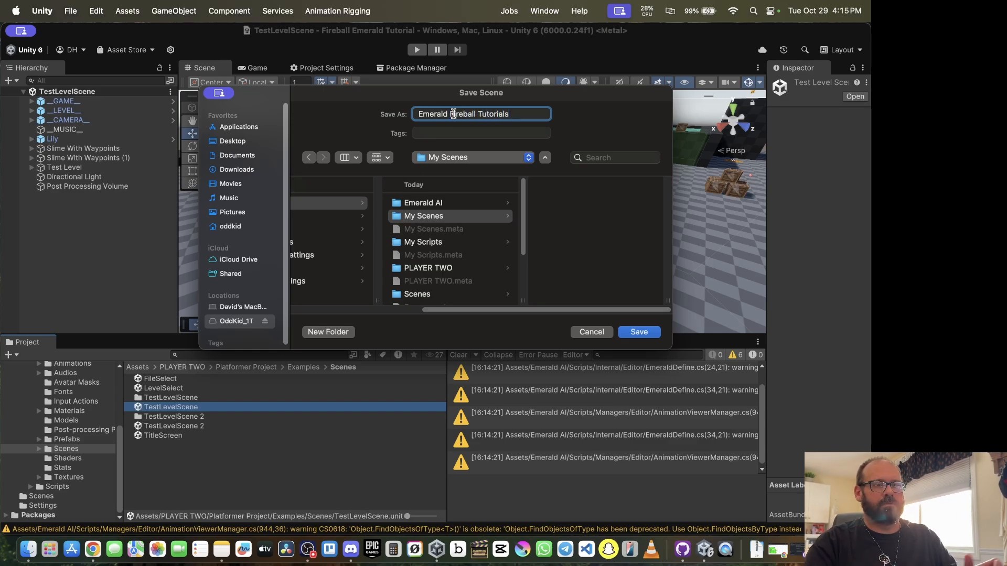
key("BackSpace")
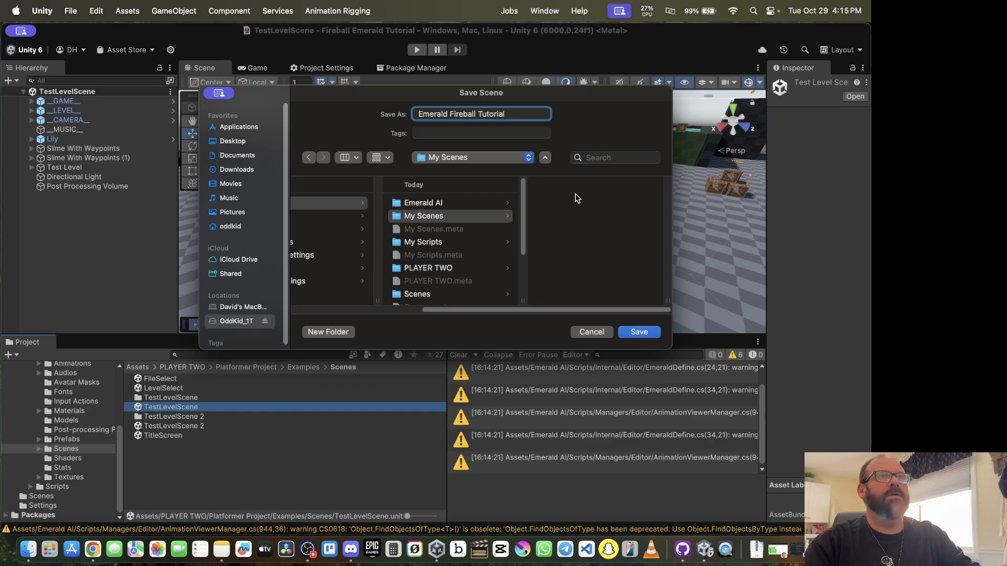
left_click(640, 334)
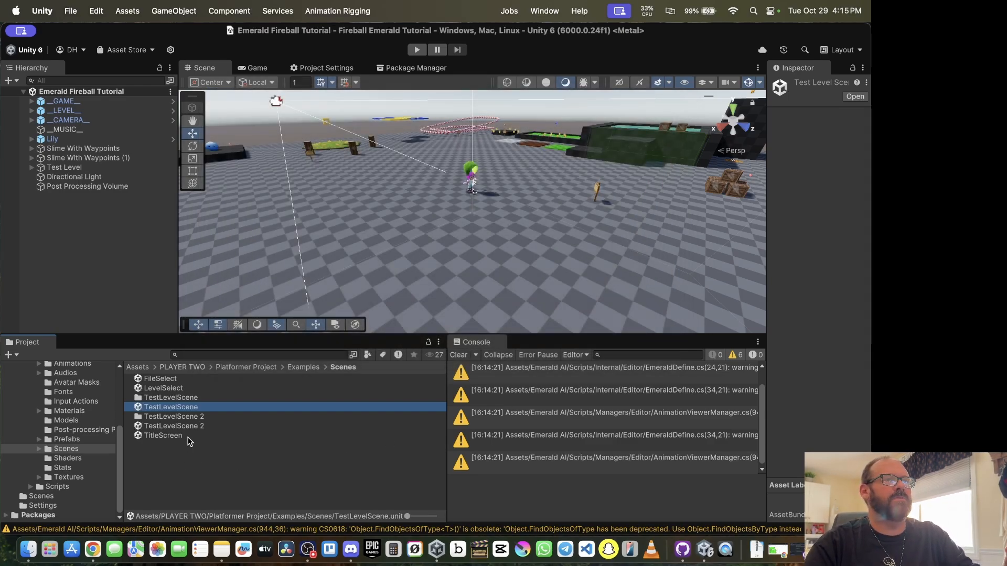
Step: Show the saved scene in the My Scenes folder and collapse the PLAYER TWO folder tree
scroll(60, 478, "up", 5)
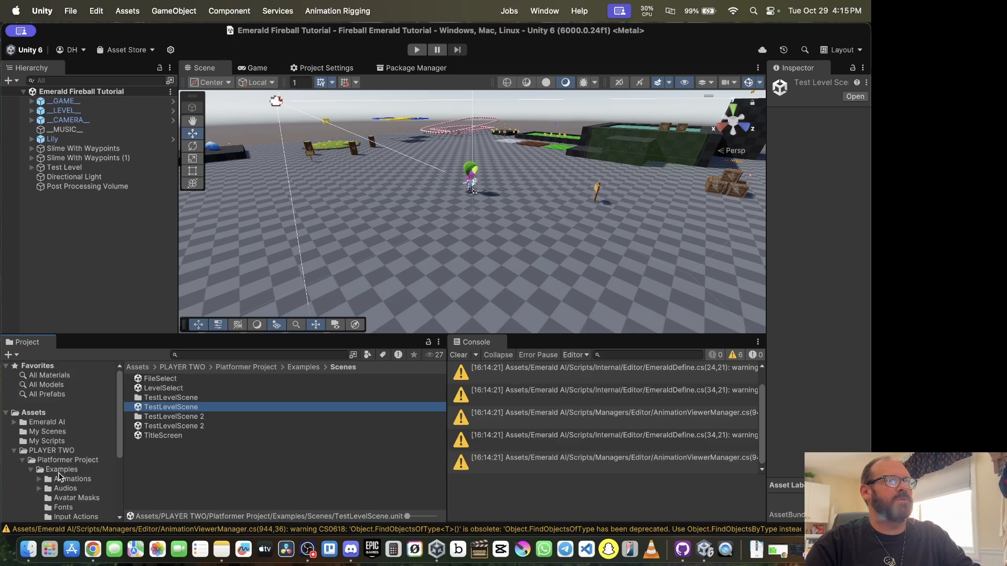
left_click(58, 433)
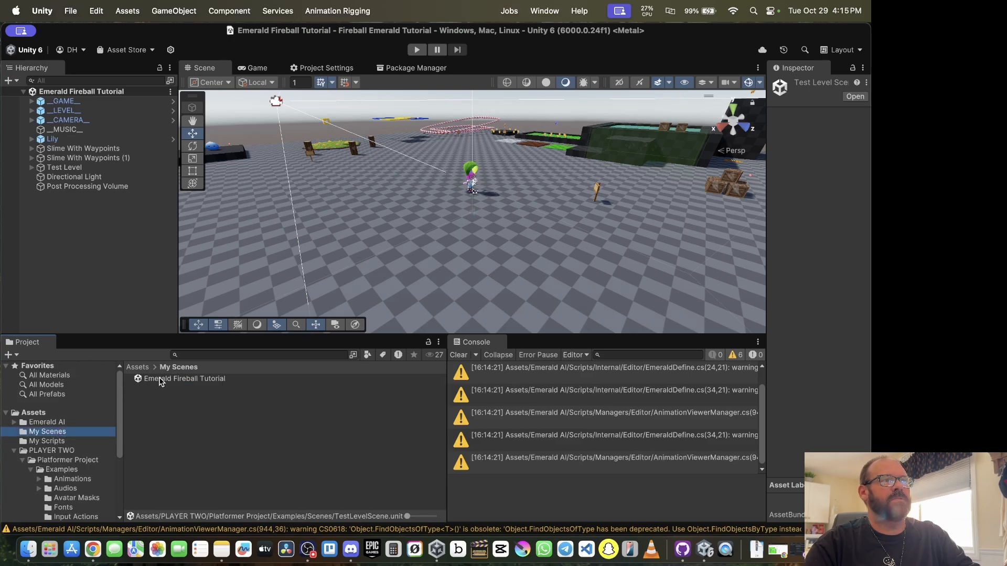
left_click(158, 378)
scroll(51, 460, "down", 4)
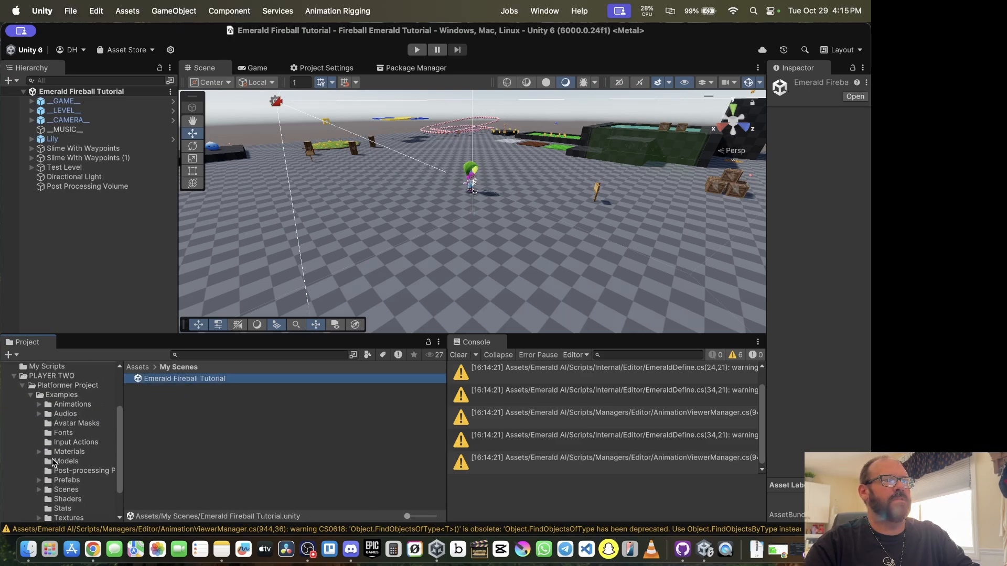
scroll(73, 478, "down", 1)
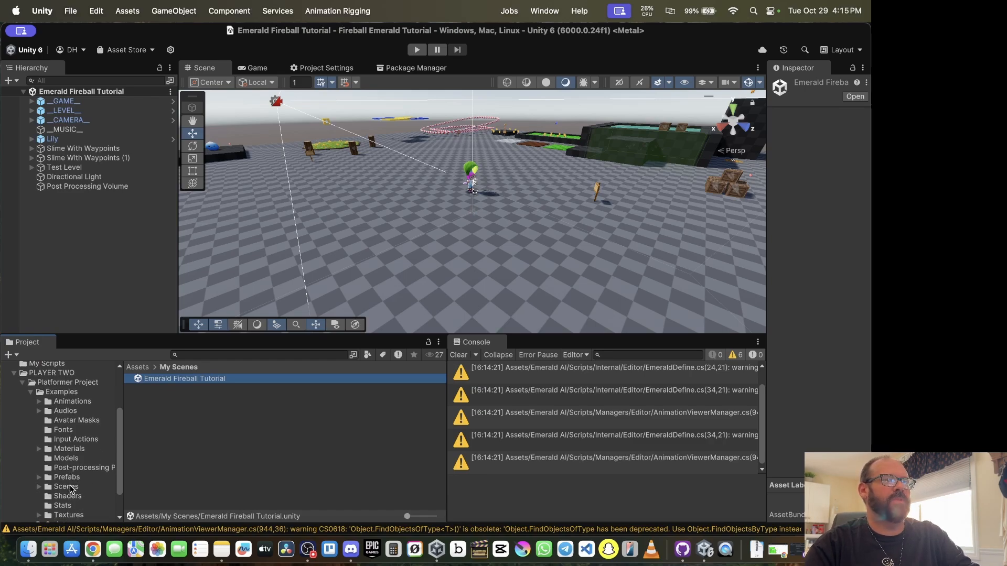
scroll(62, 469, "up", 5)
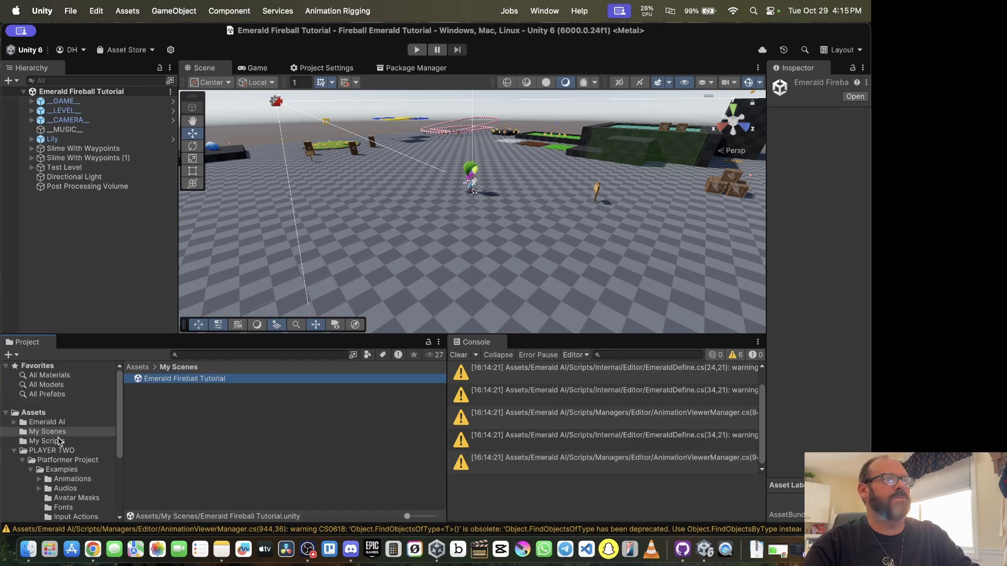
left_click(14, 451)
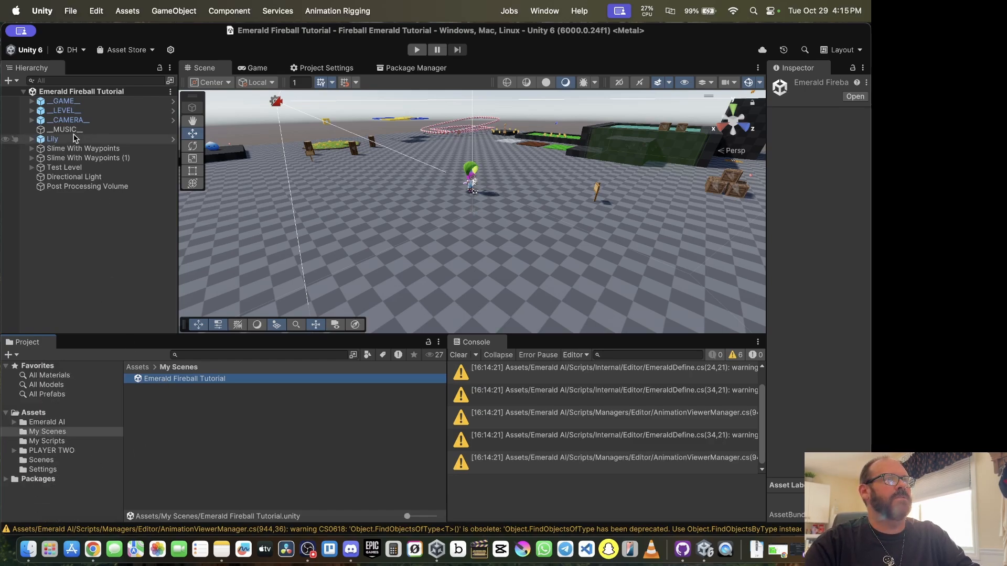
Step: Unpack the Lily player prefab completely in the scene hierarchy
right_click(52, 140)
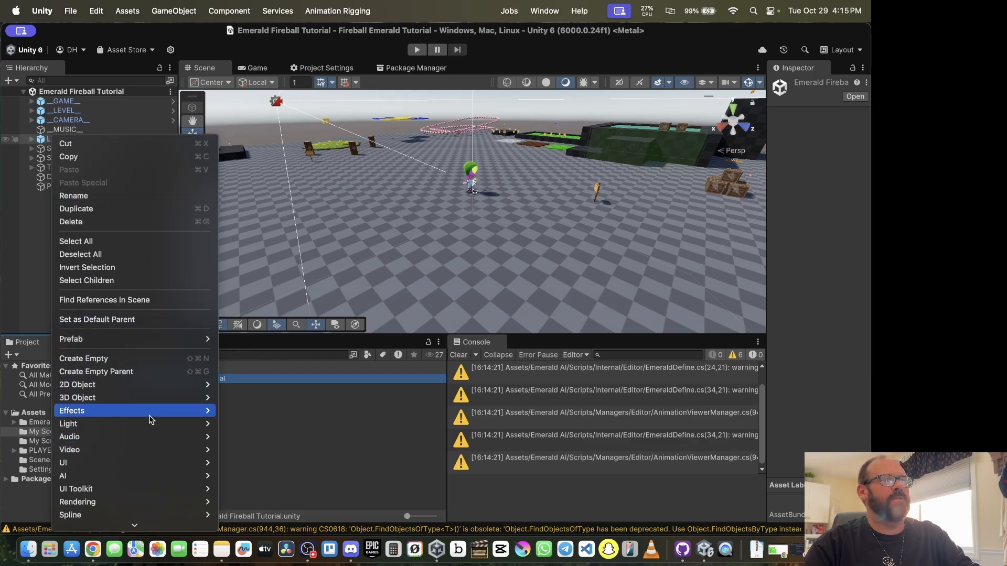
mouse_move(152, 420)
mouse_move(168, 338)
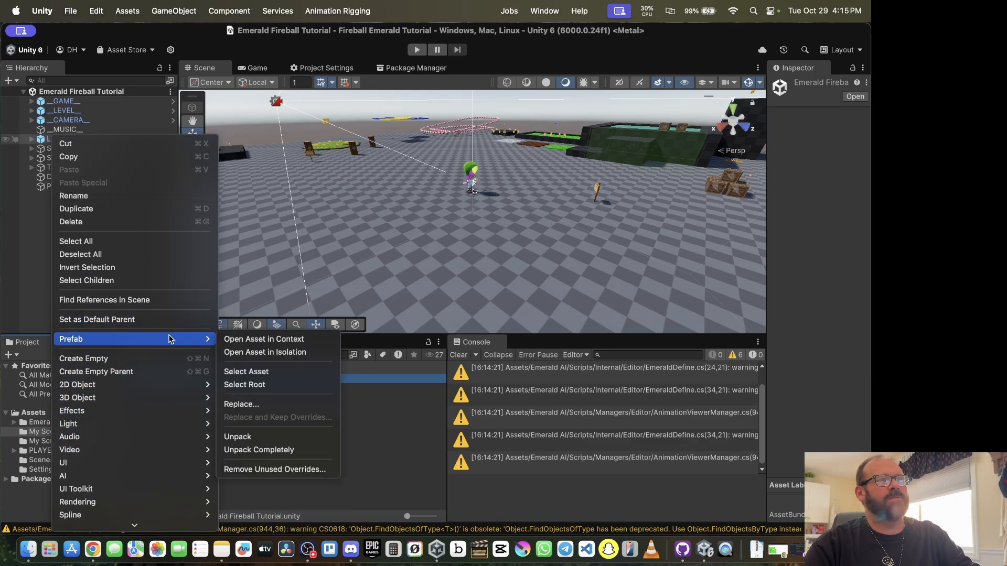
left_click(265, 450)
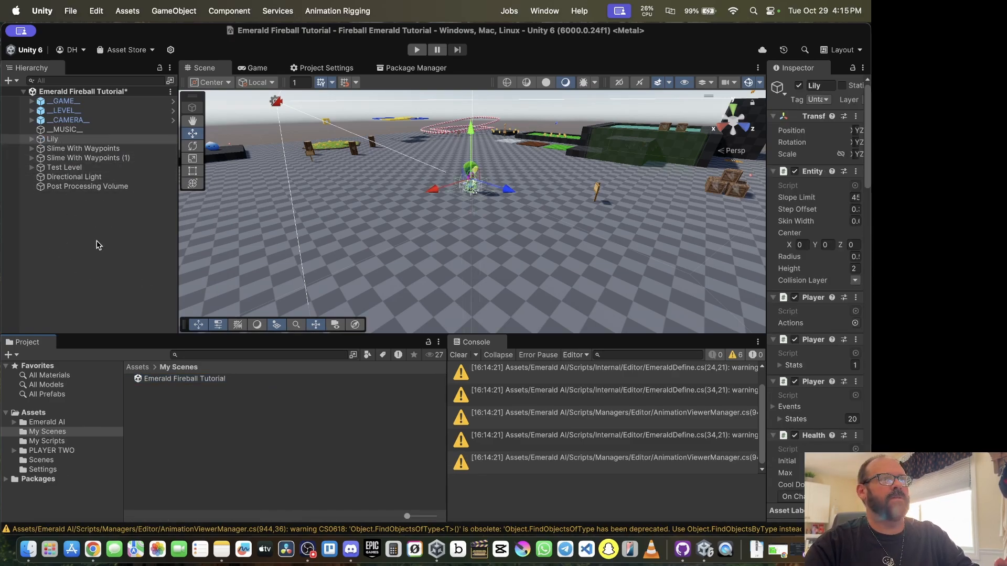
Step: Create an empty child object named "Gun Barrel" under the Lily player
left_click(32, 139)
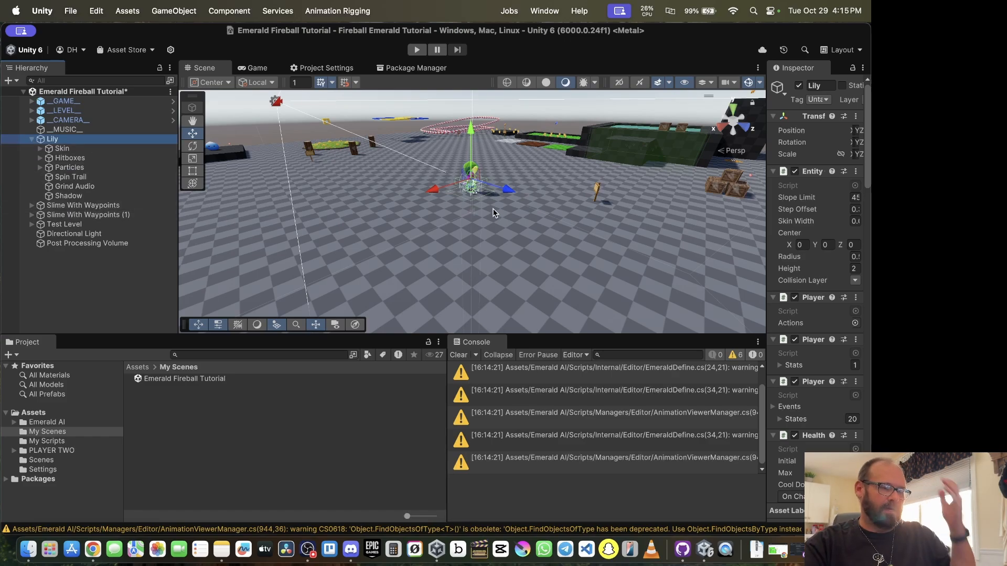
key("f")
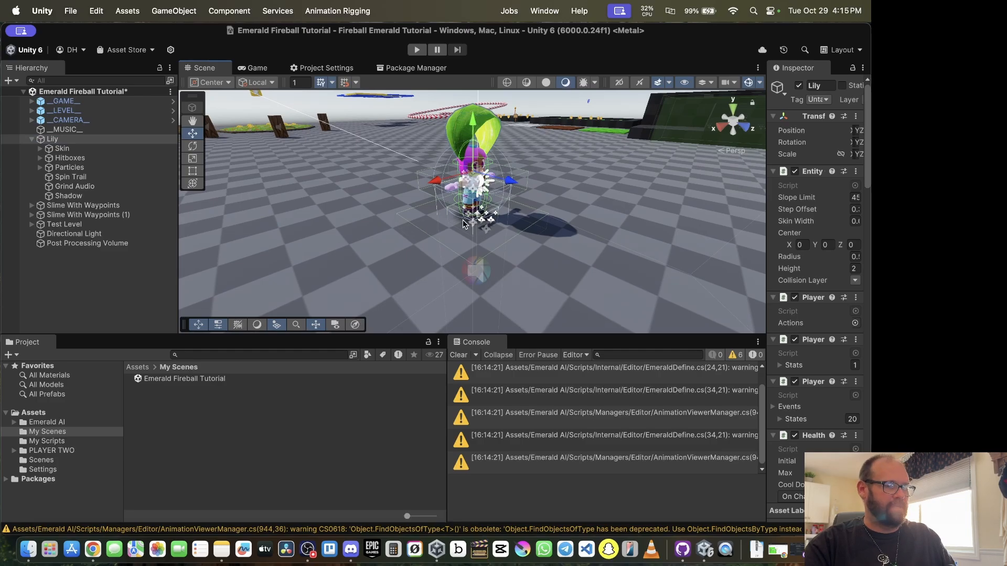
scroll(455, 219, "up", 3)
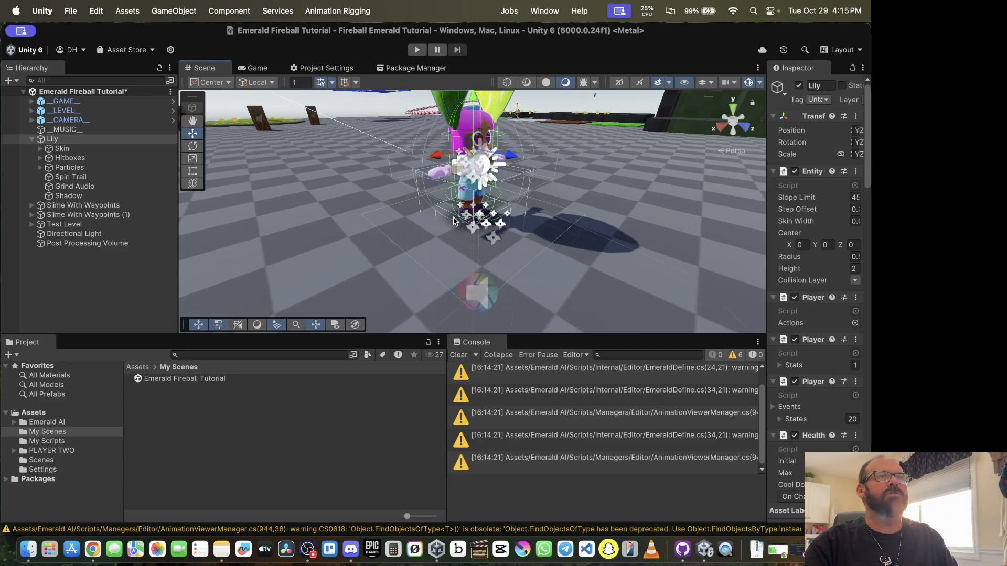
middle_click_drag(436, 206, 342, 232)
right_click_drag(342, 233, 449, 209)
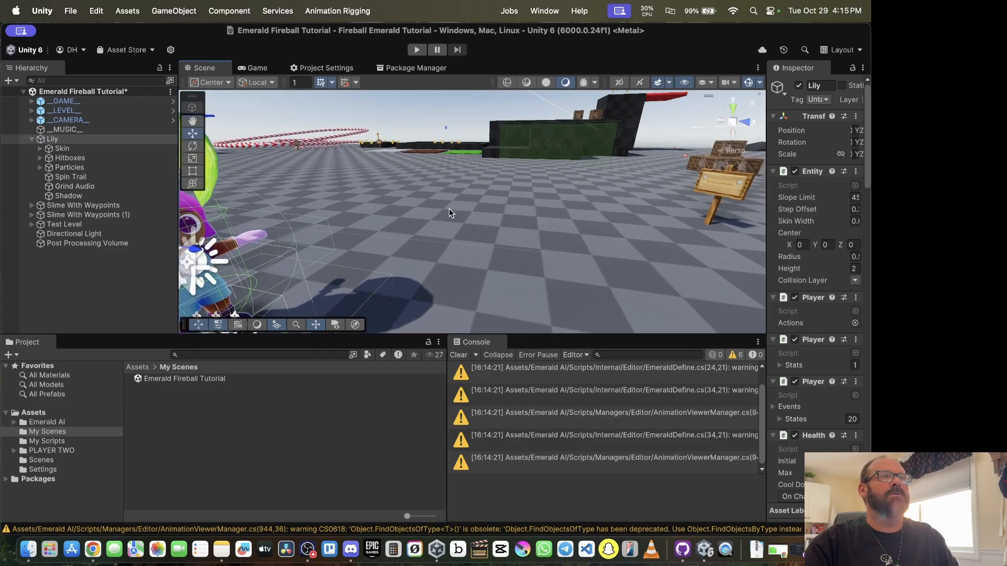
middle_click_drag(449, 208, 568, 168)
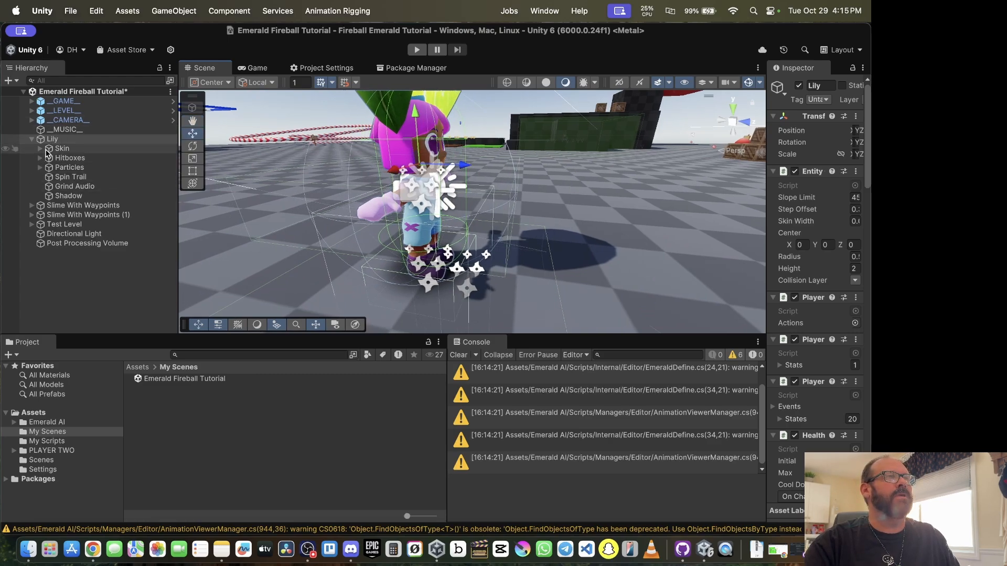
right_click(51, 139)
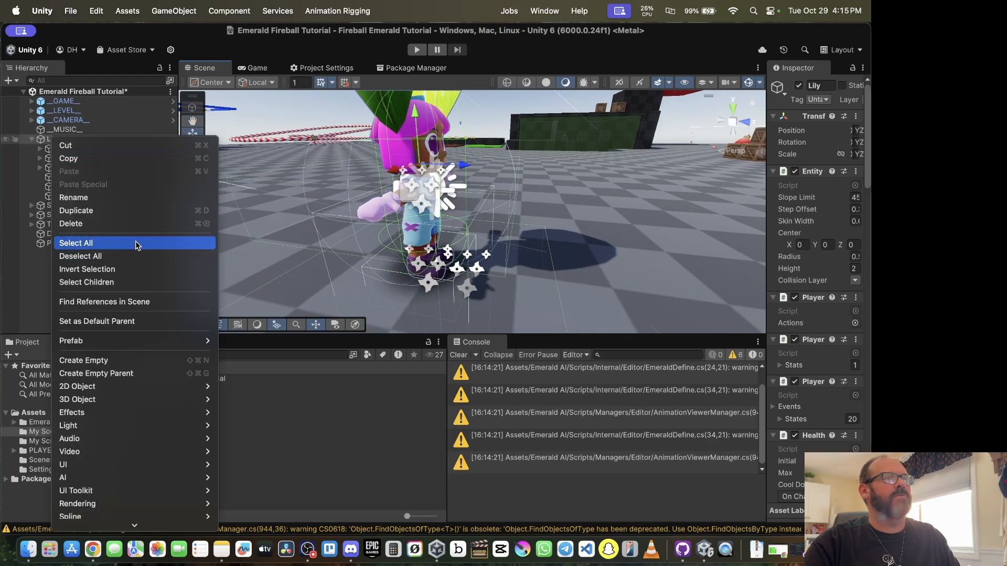
left_click(131, 361)
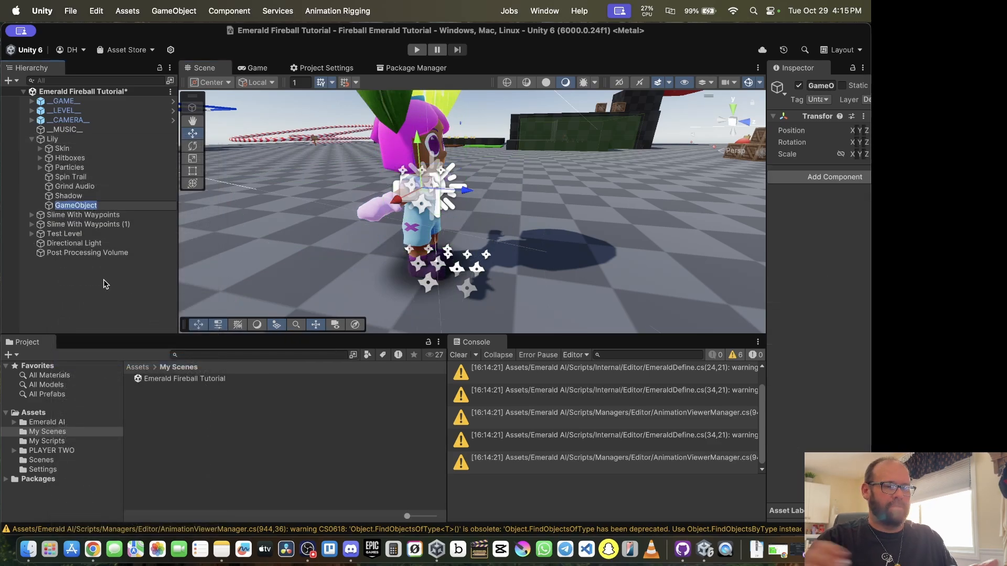
type("Gun ")
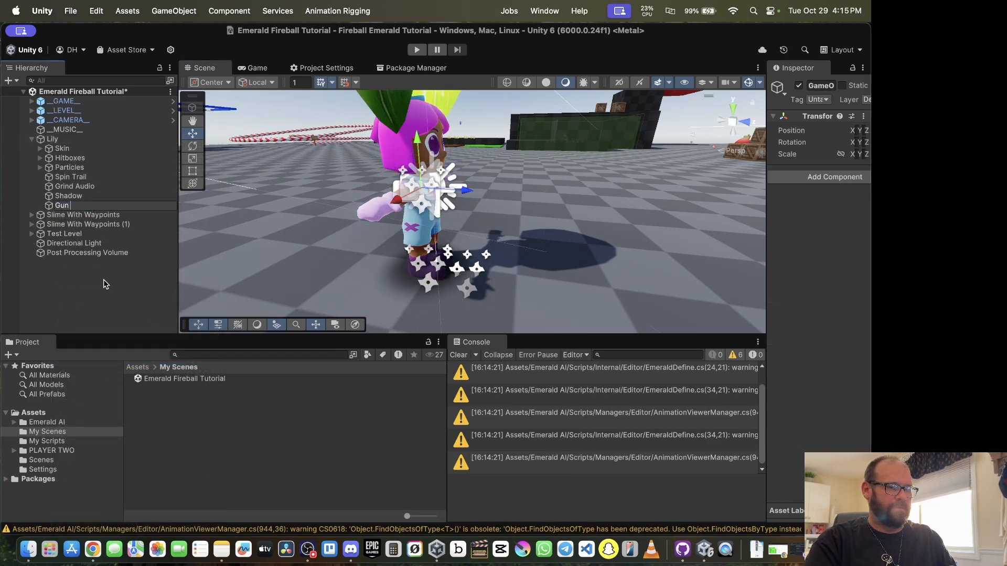
type("Barrel")
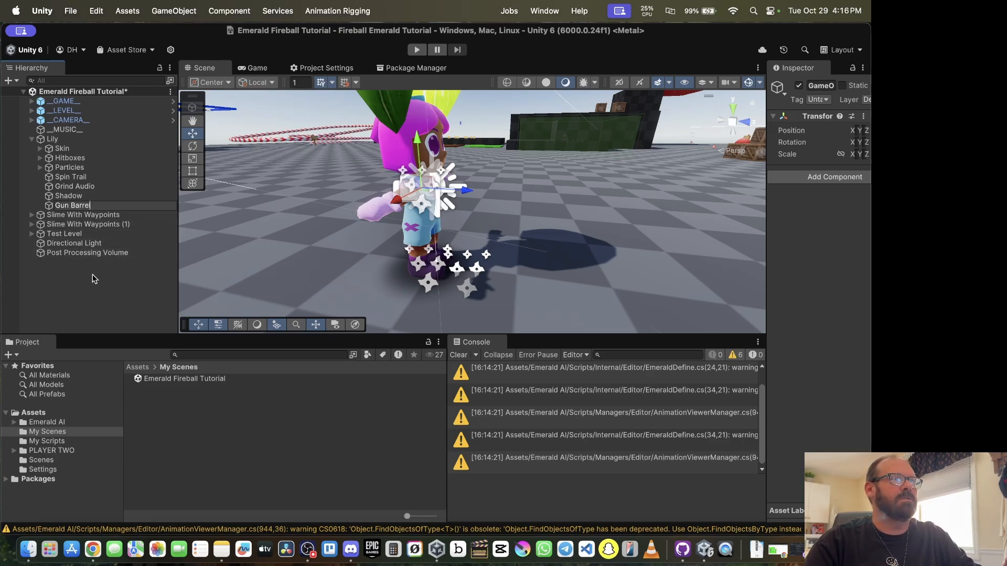
key("Return")
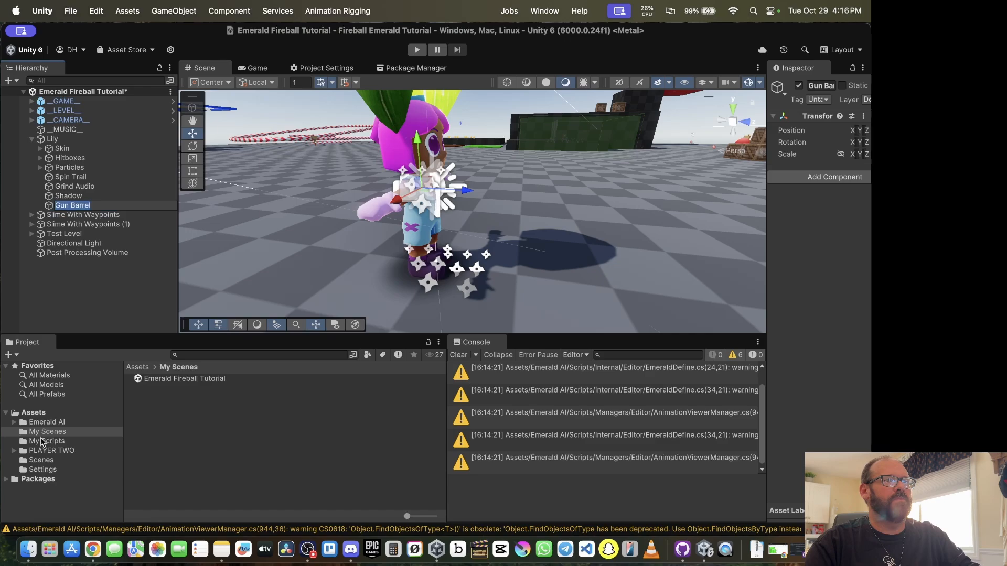
Step: Attach the PPClassicFireball script from the My Scripts folder to the Gun Barrel object, widen the Inspector, and save the scene
left_click(52, 442)
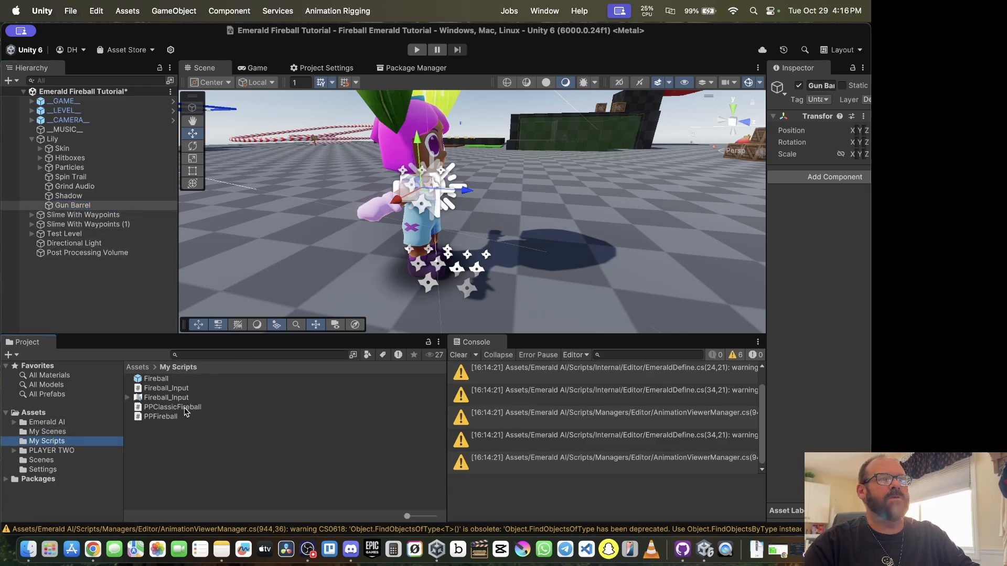
left_click_drag(182, 413, 822, 278)
left_click_drag(766, 263, 641, 263)
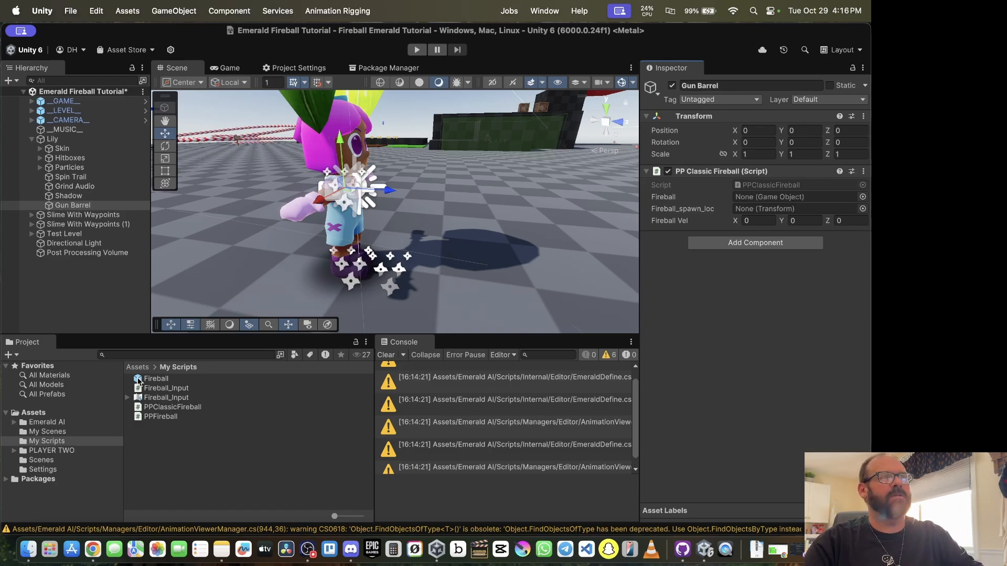
left_click(70, 10)
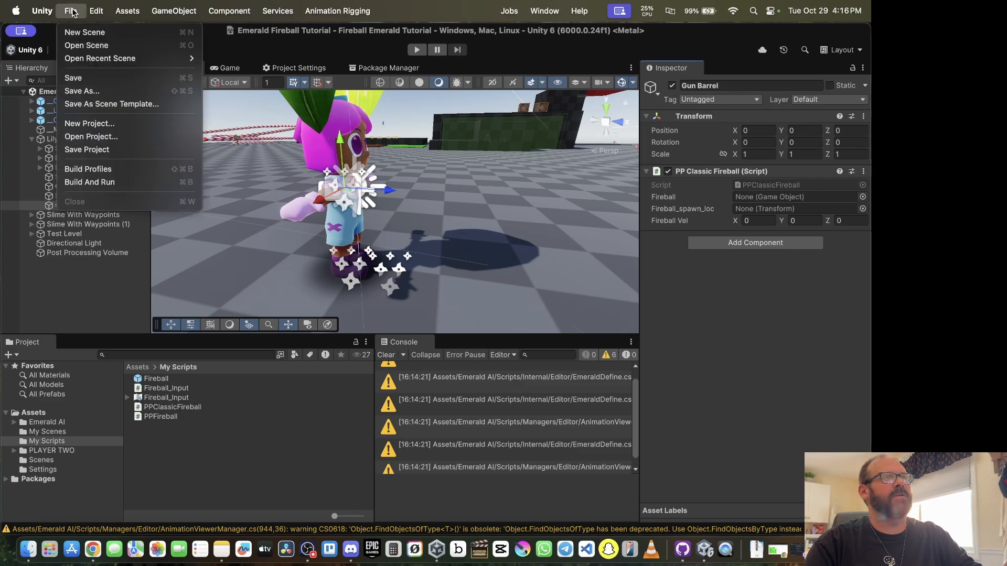
left_click(88, 78)
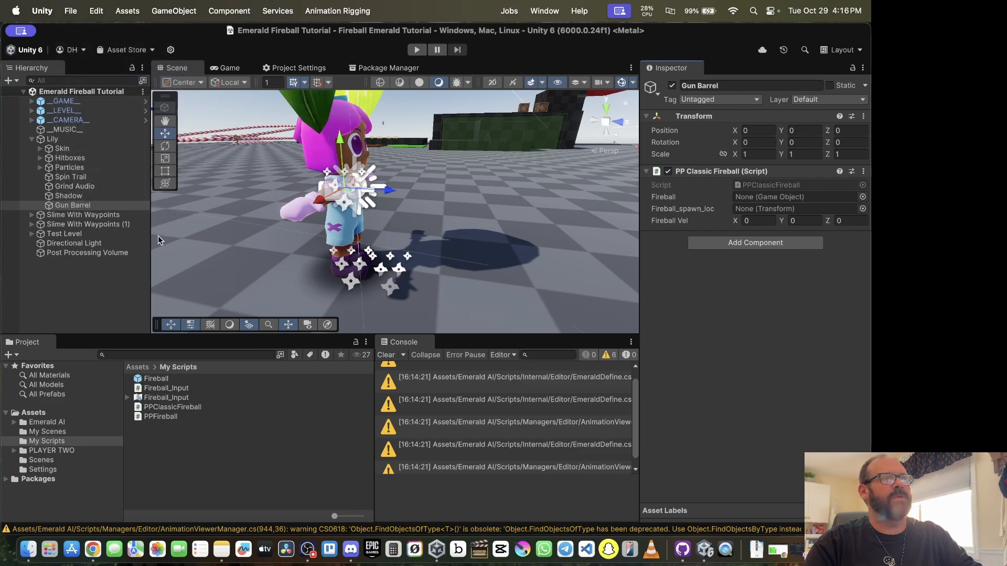
Step: Move the Gun Barrel forward in front of Lily to a Z position of about 0.877 and save the scene
left_click(100, 205)
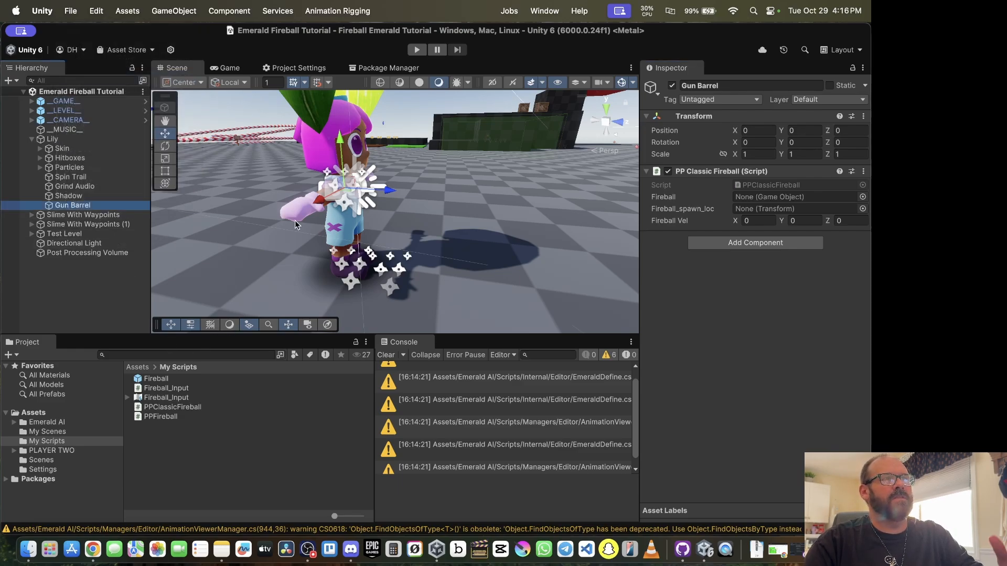
left_click_drag(393, 196, 476, 199)
left_click(69, 142)
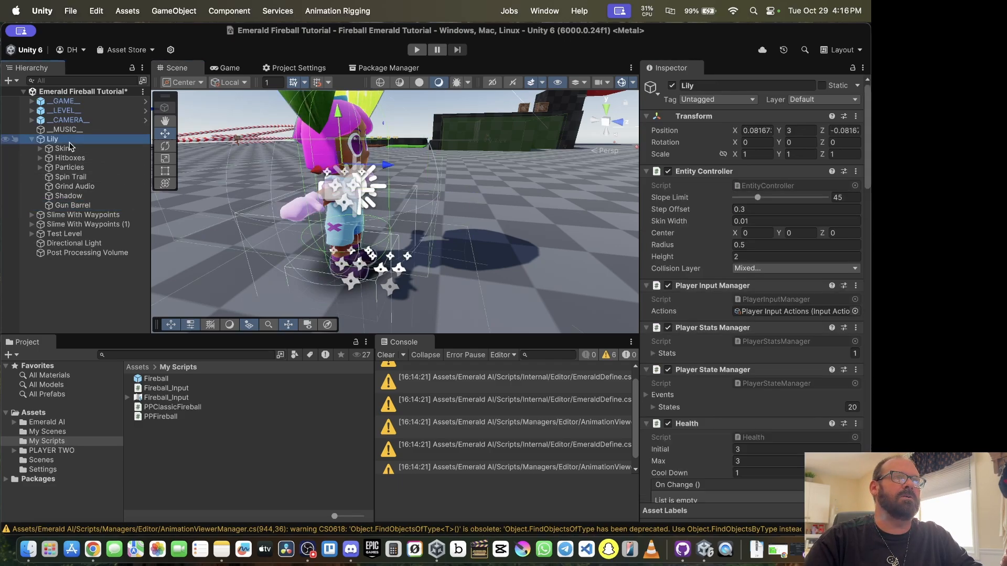
left_click(74, 206)
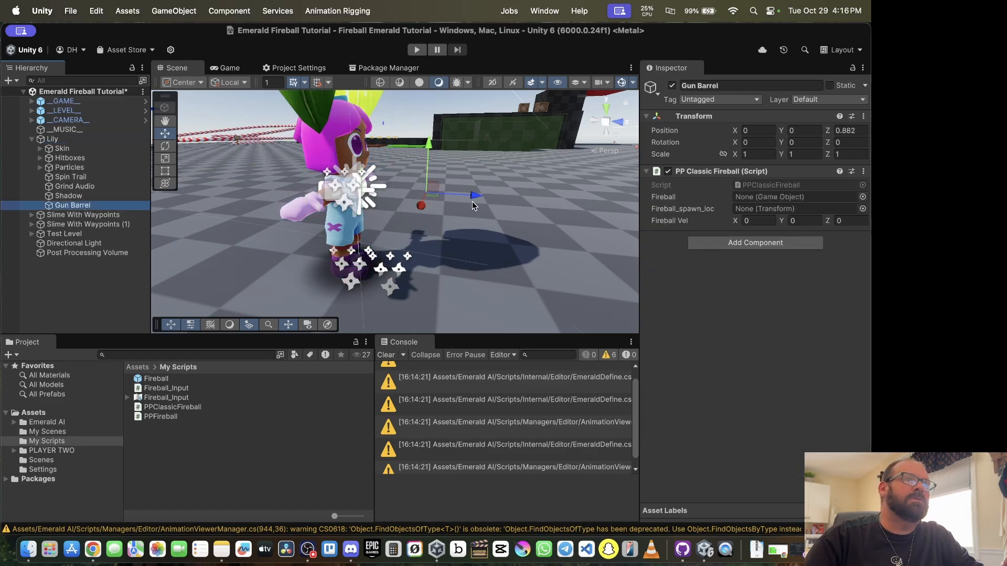
left_click_drag(473, 200, 473, 196)
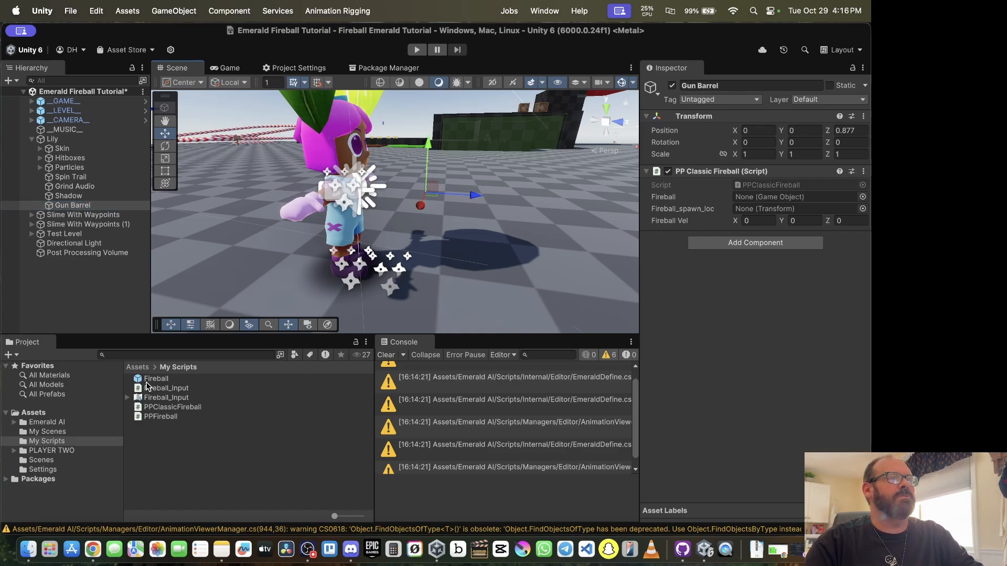
left_click(70, 11)
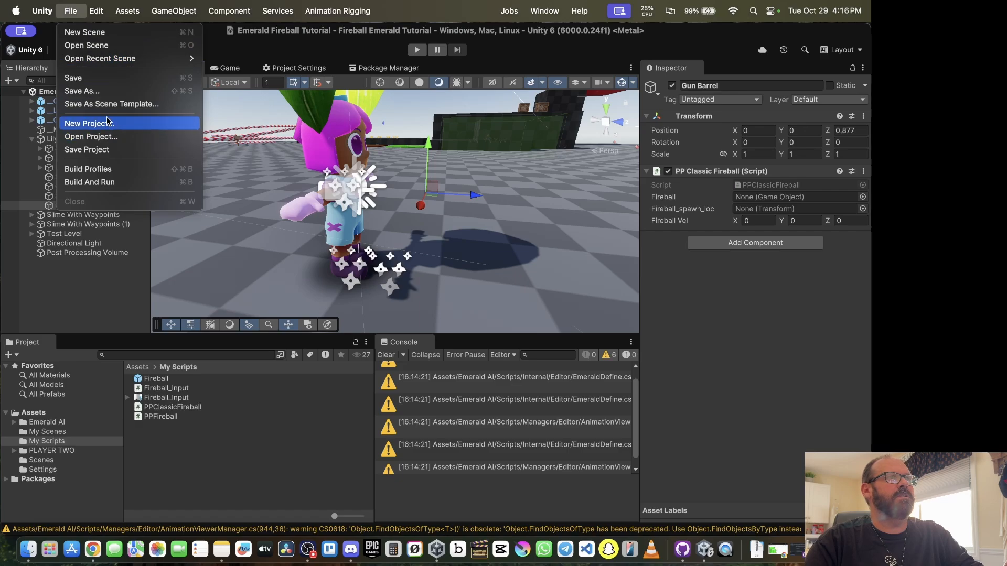
left_click(73, 77)
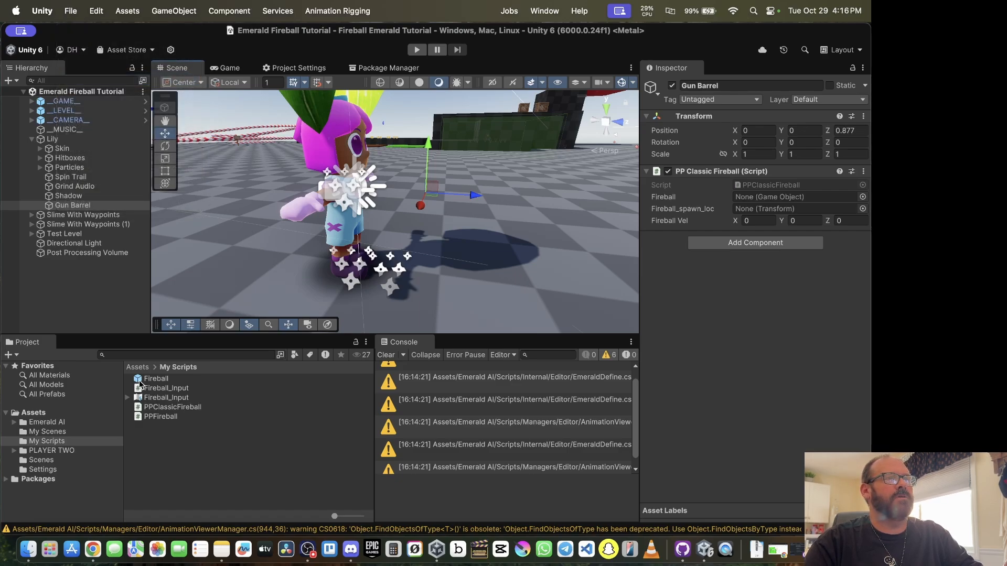
Step: Open the Fireball prefab from My Scripts and assign the PPFireball script to its missing script component
double_click(140, 380)
scroll(695, 422, "down", 5)
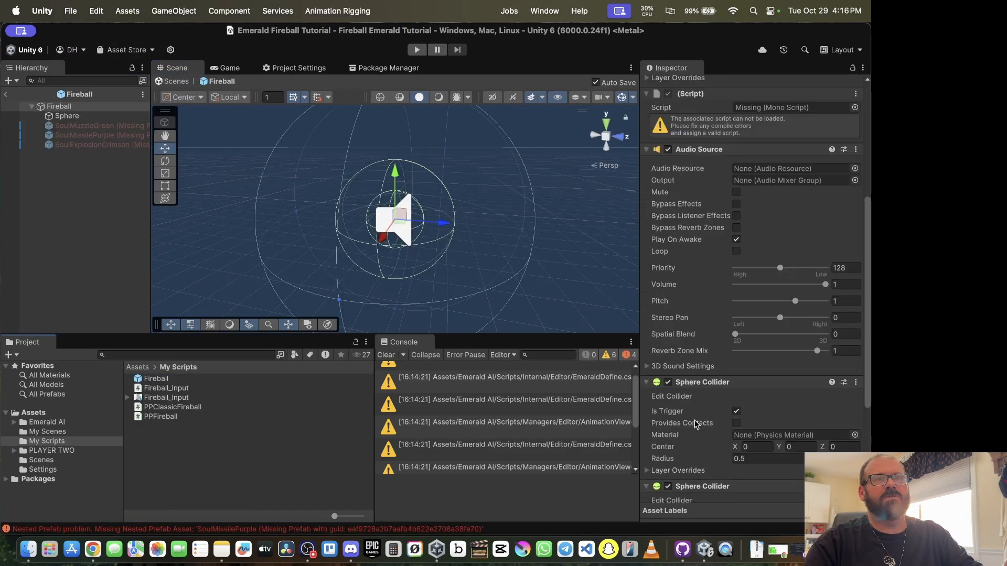
scroll(697, 404, "up", 3)
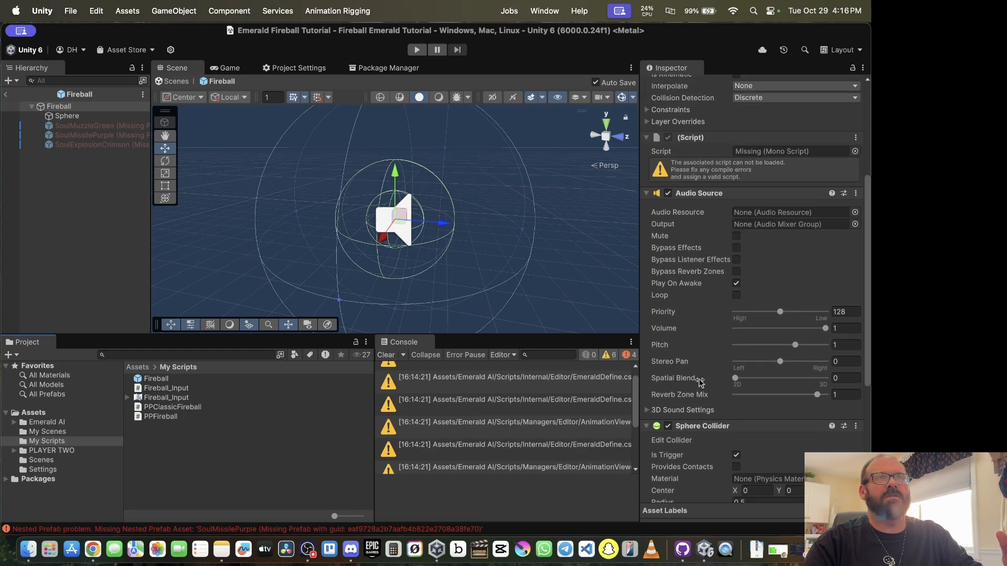
scroll(700, 383, "up", 2)
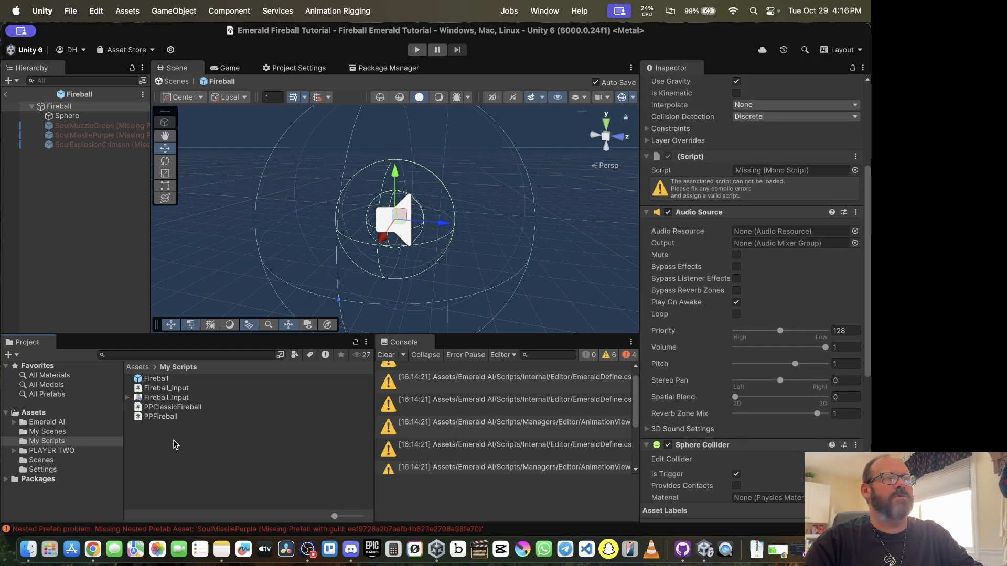
left_click_drag(164, 419, 760, 171)
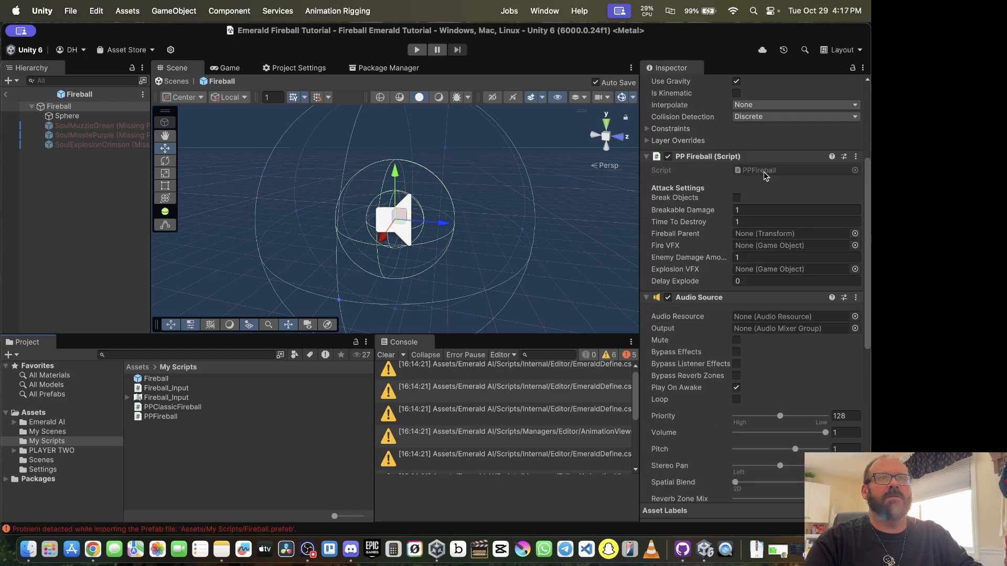
Step: Delete the three missing Soul effect prefabs from the Fireball prefab and enable the Mesh Renderer on its Sphere
left_click(71, 126)
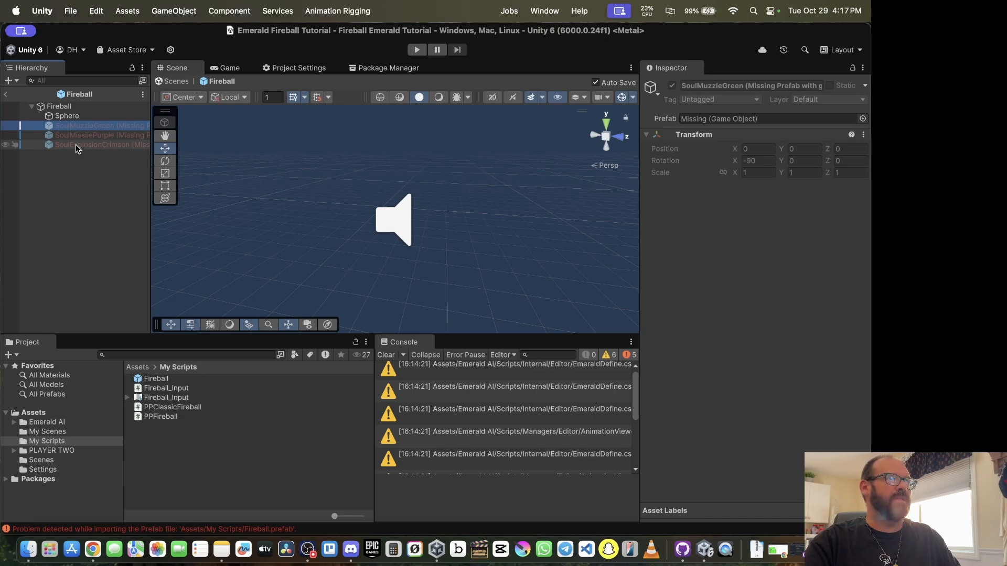
left_click(75, 144, "shift")
right_click(75, 144)
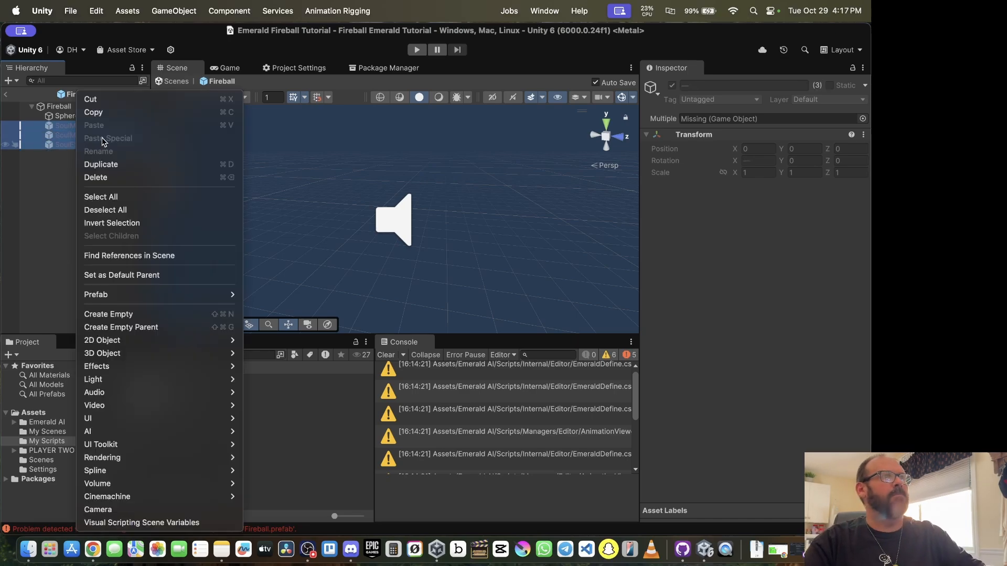
left_click(96, 177)
left_click(67, 117)
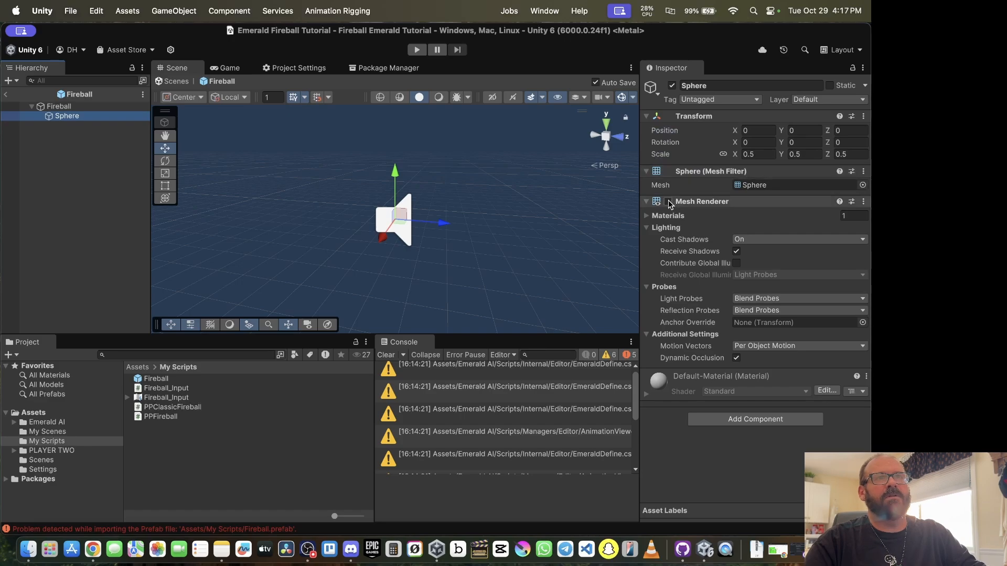
left_click(668, 202)
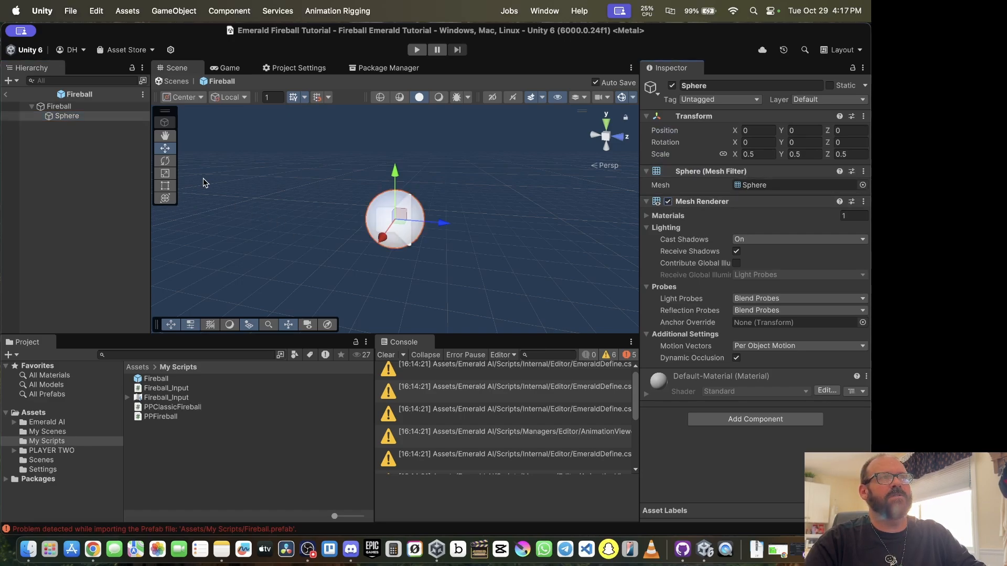
Step: Review the Fireball root's collider and Damage AI By Collision settings, and enable Break Objects in its PP Fireball script
left_click(68, 107)
scroll(703, 319, "down", 5)
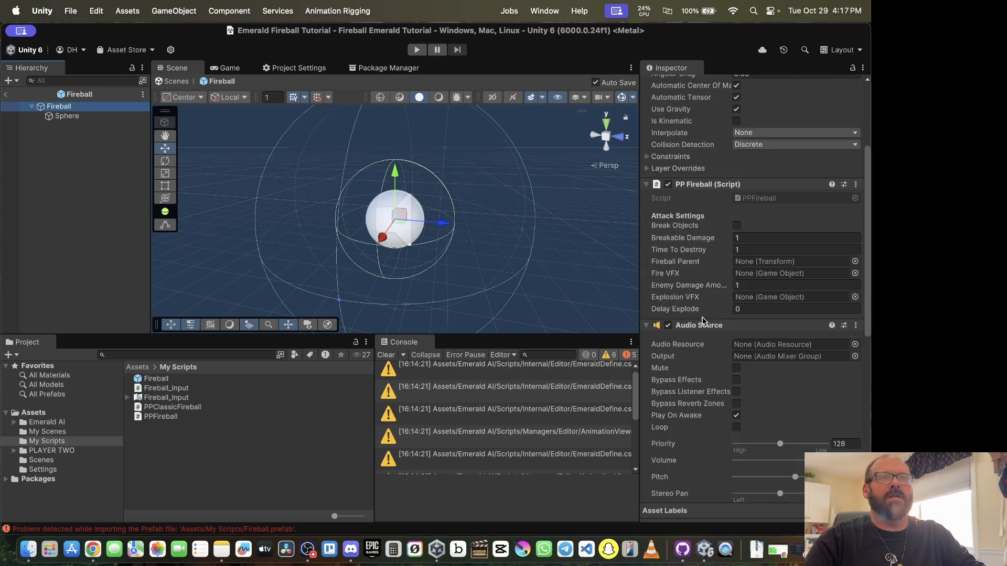
scroll(687, 390, "down", 10)
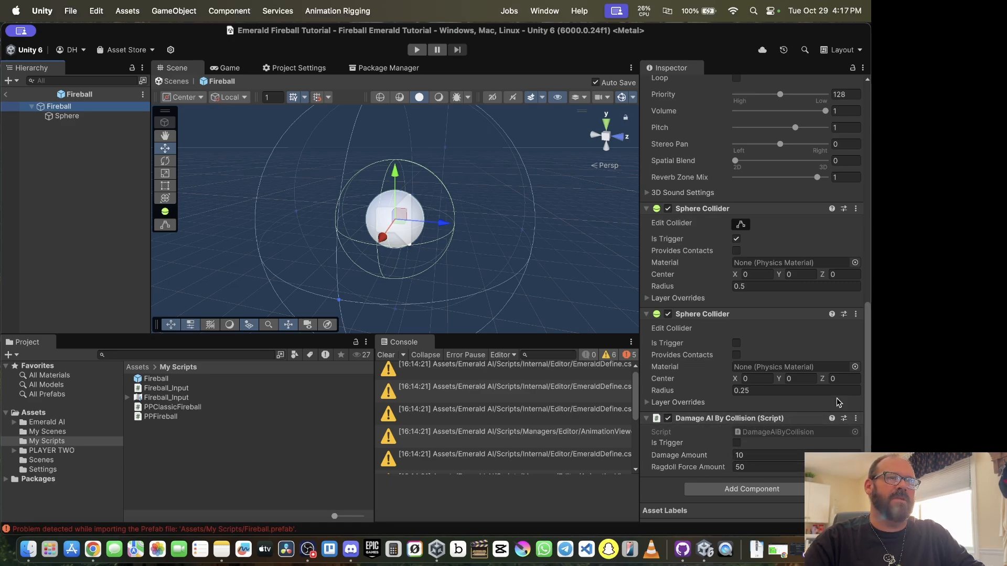
left_click(744, 456)
left_click(750, 468)
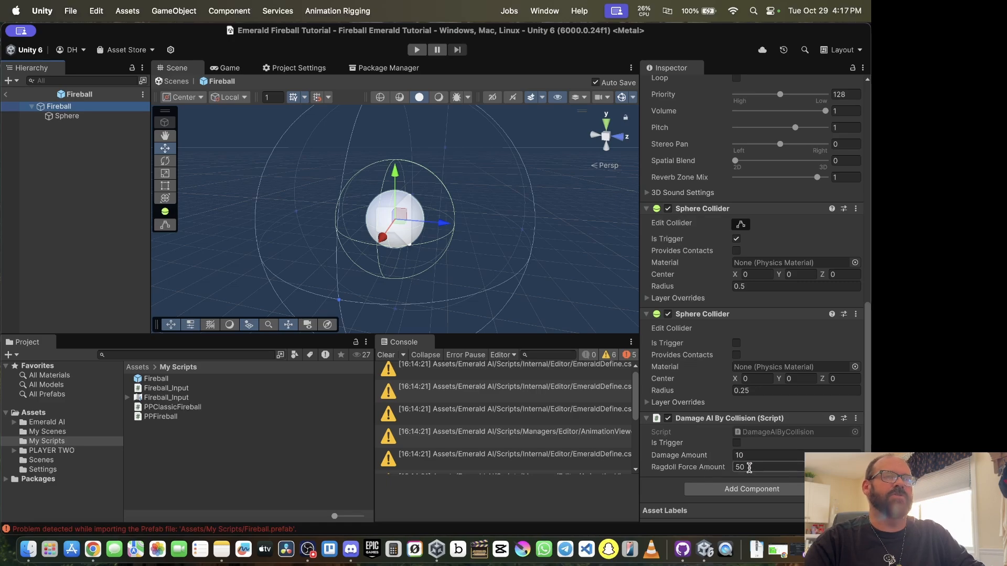
scroll(749, 467, "up", 15)
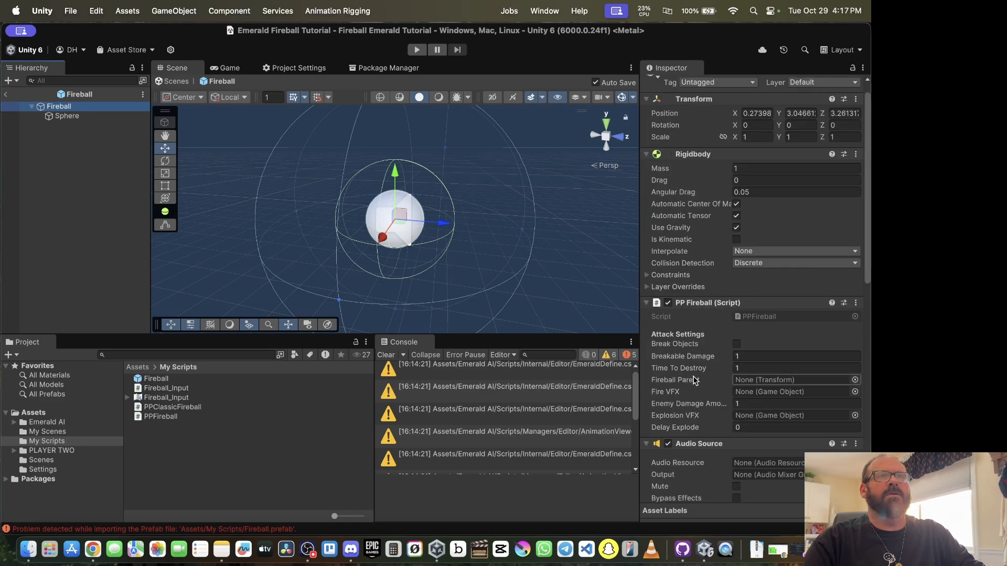
scroll(697, 297, "down", 5)
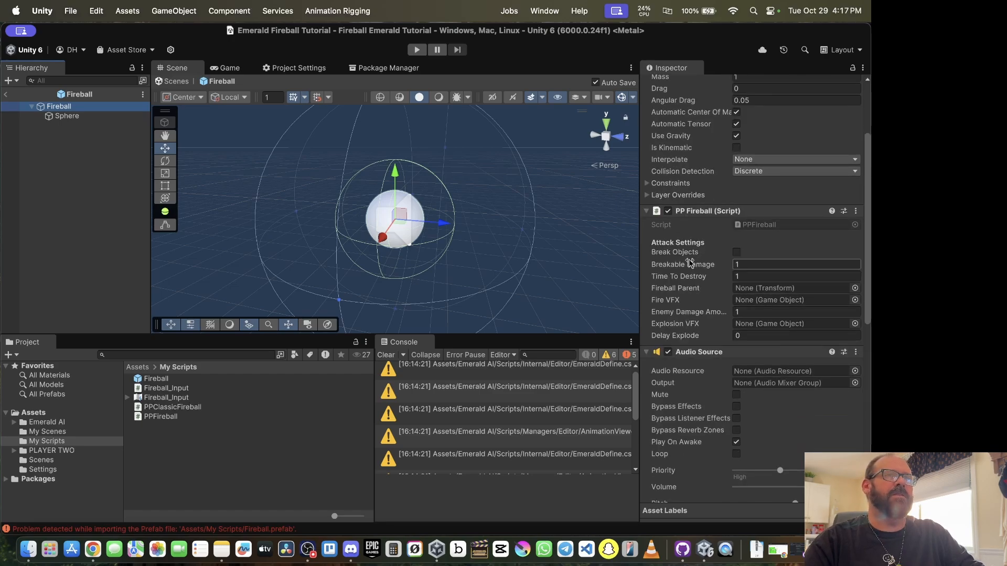
left_click(736, 252)
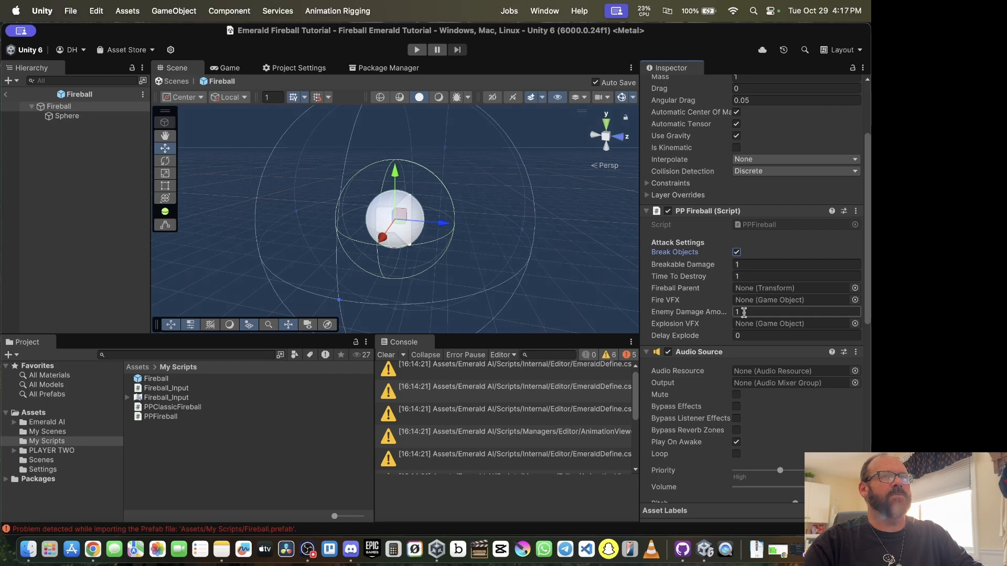
scroll(727, 328, "down", 10)
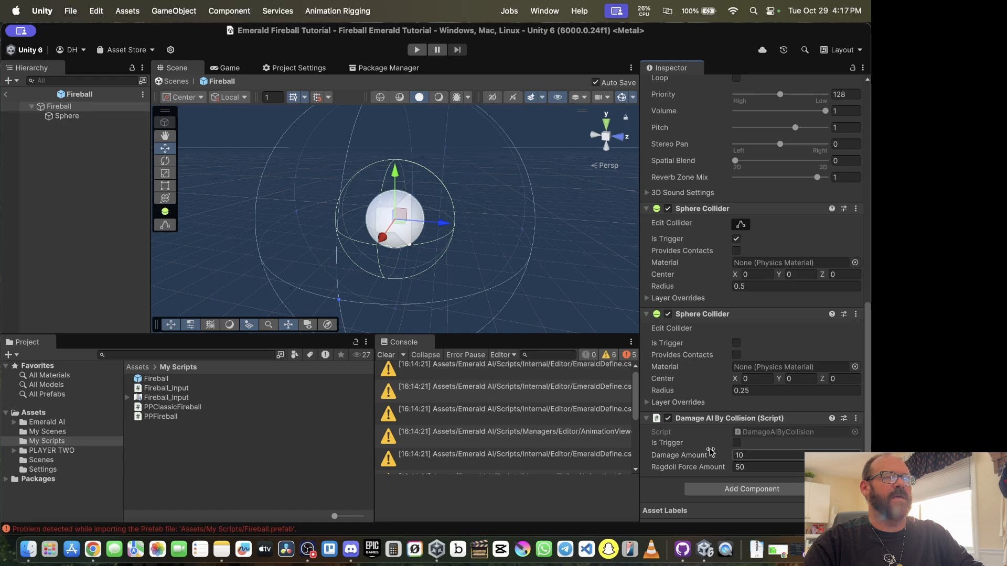
Step: In the PP Fireball script, assign the Fireball root as Fireball Parent, with Enemy Damage Amount 10 and Time To Destroy 1
scroll(713, 453, "up", 3)
scroll(712, 452, "up", 7)
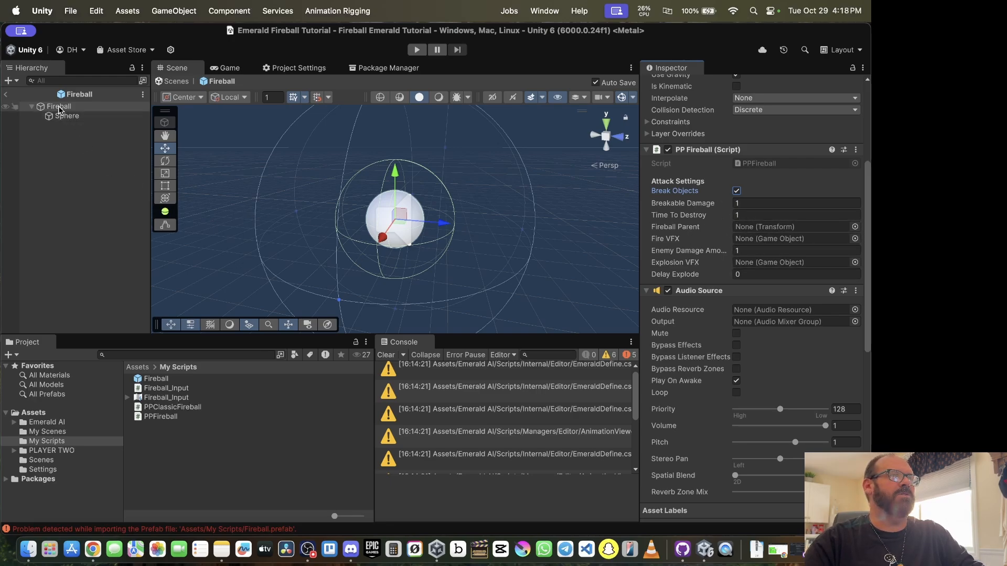
left_click_drag(59, 108, 756, 229)
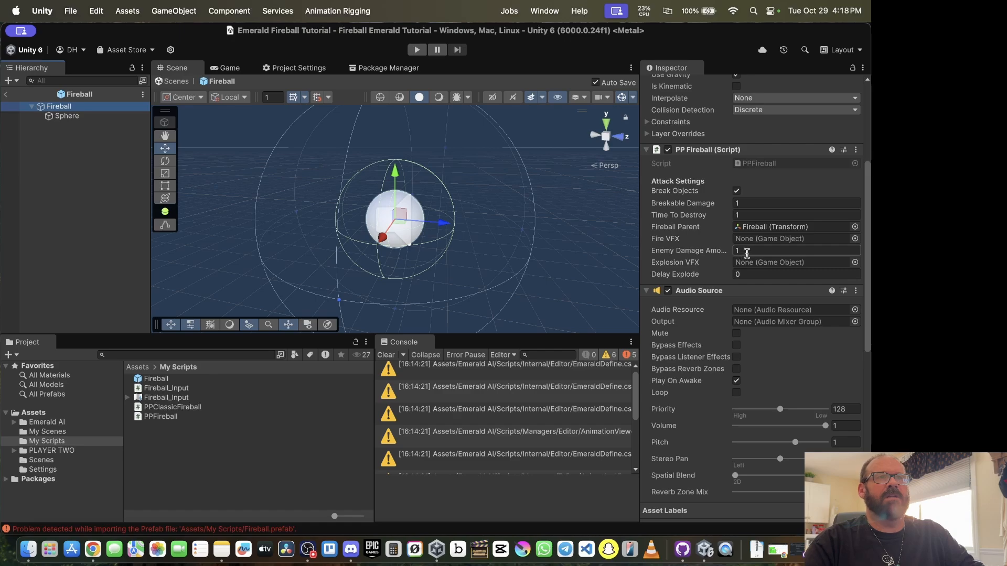
left_click(747, 252)
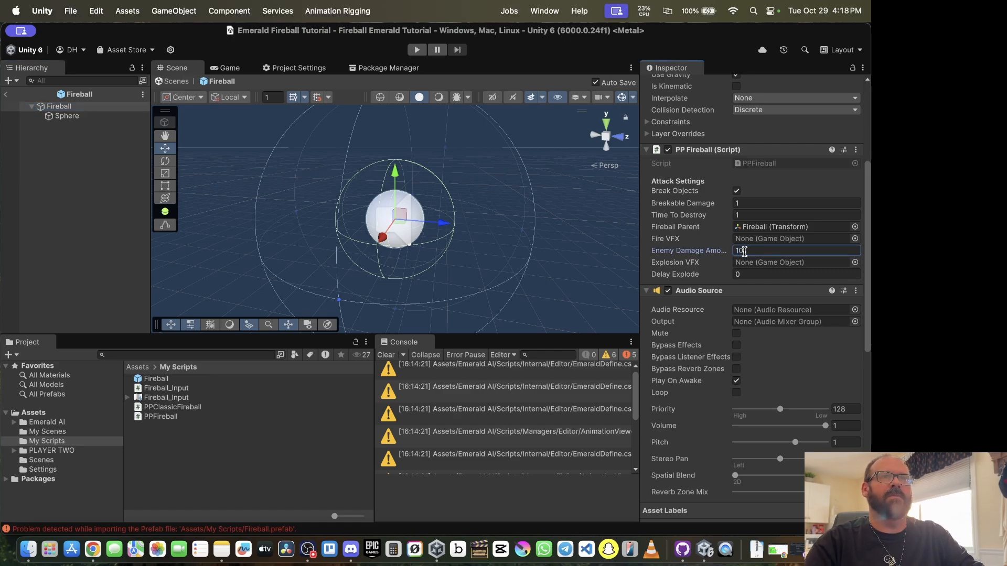
left_click(749, 215)
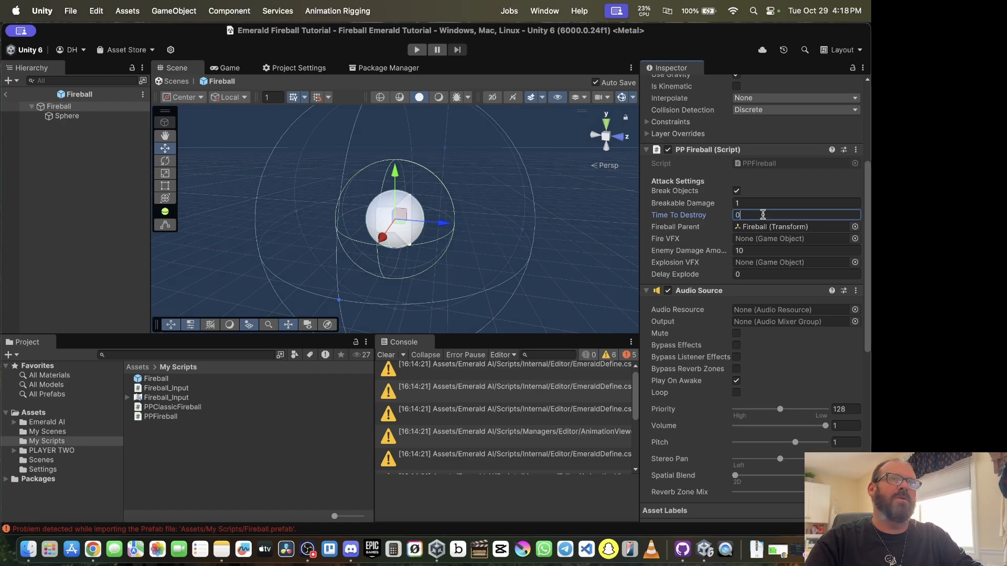
left_click_drag(763, 215, 691, 208)
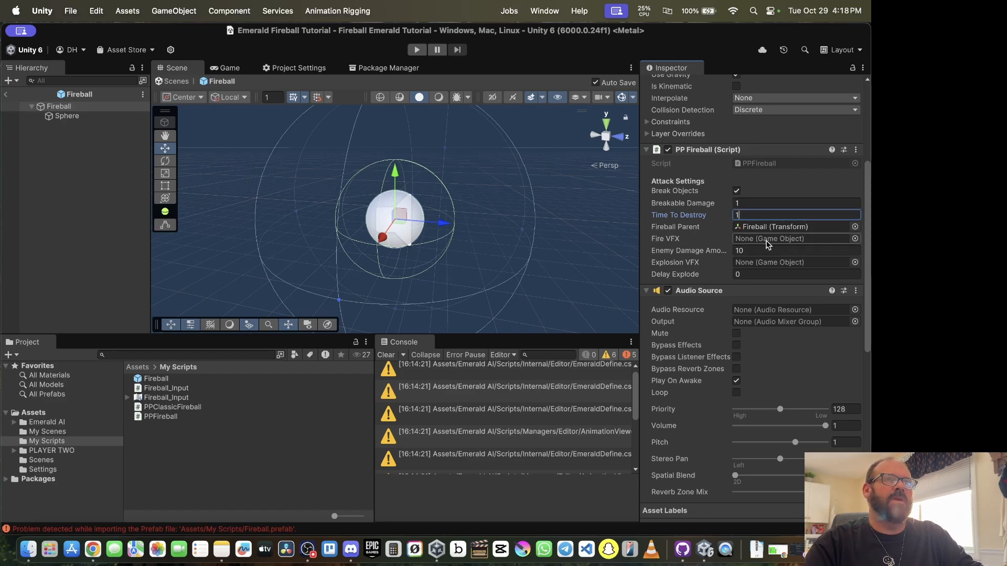
left_click(755, 274)
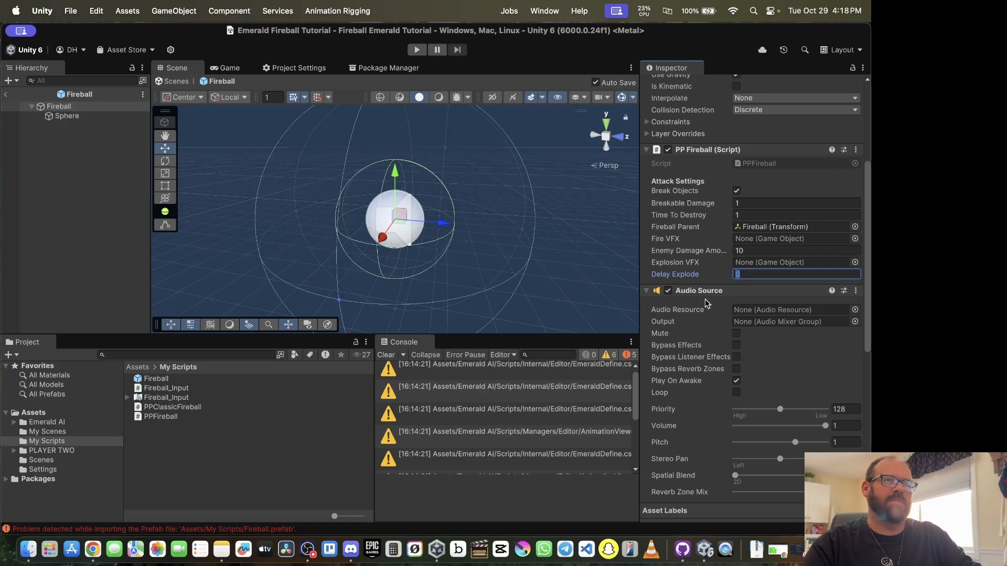
Step: Check the logged prefab errors and clear all messages from the Console
scroll(692, 368, "down", 10)
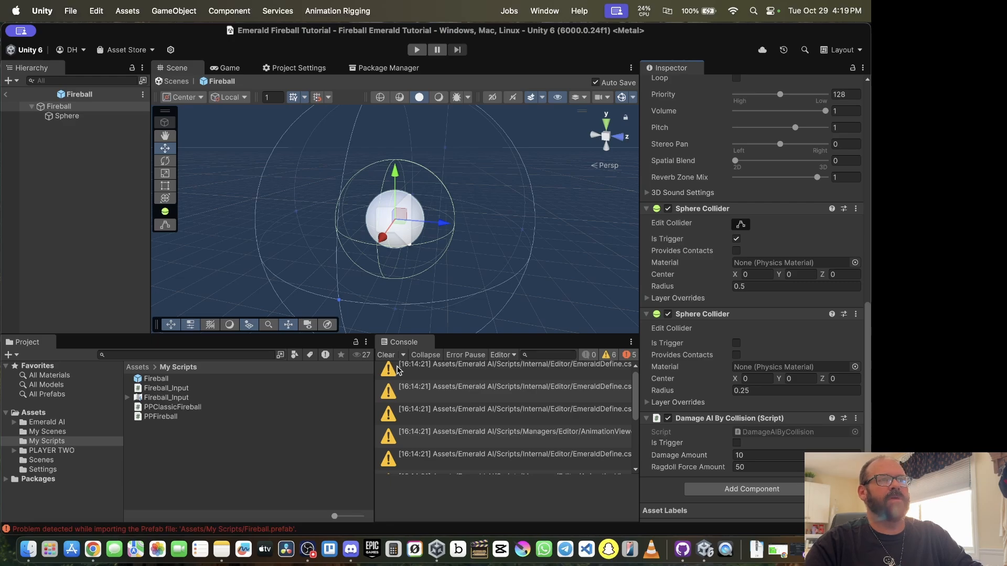
scroll(441, 396, "down", 5)
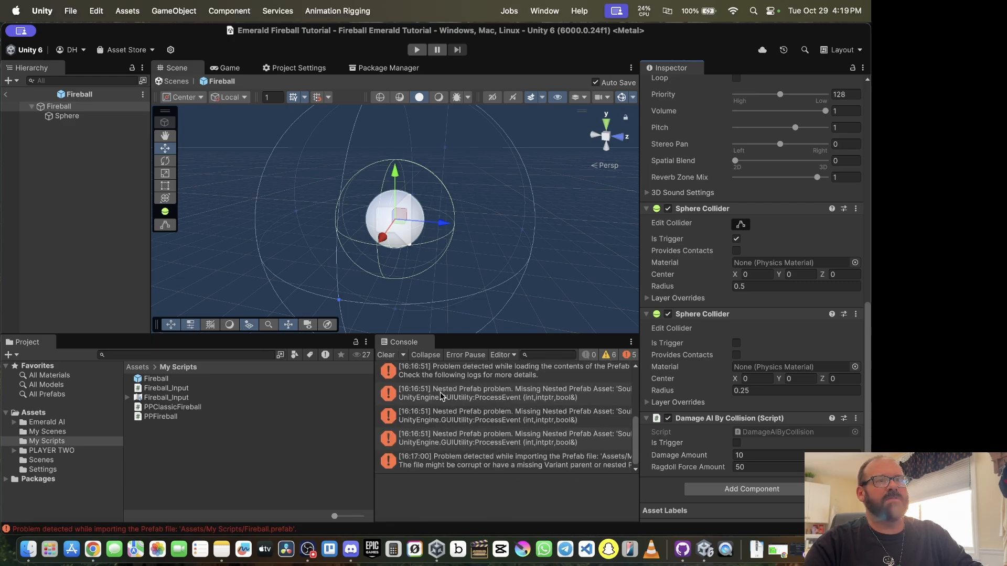
left_click(386, 355)
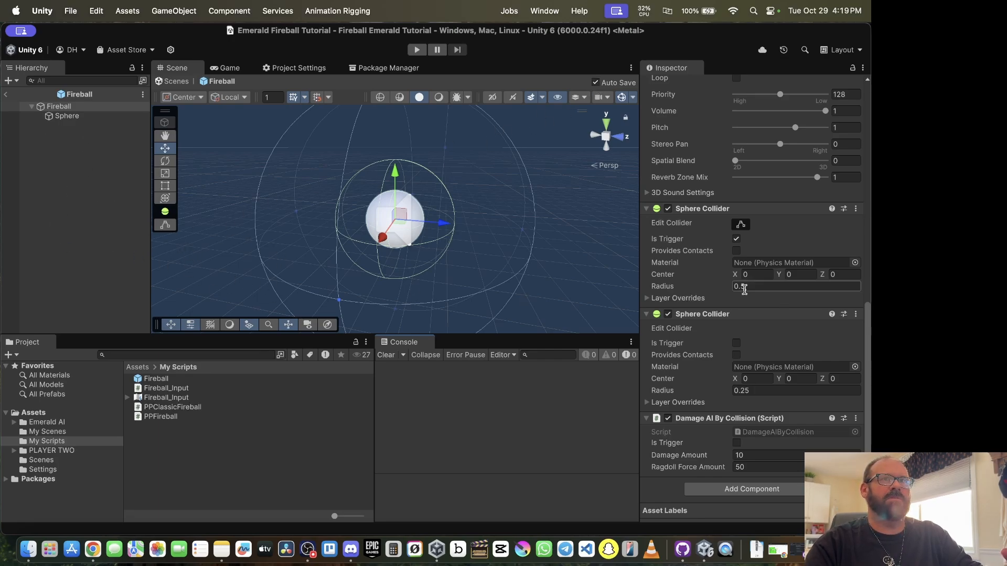
Step: Review the Fireball root's Rigidbody, PP Fireball, Audio Source, Sphere Collider and Damage AI By Collision settings
scroll(739, 296, "up", 10)
scroll(682, 276, "down", 10)
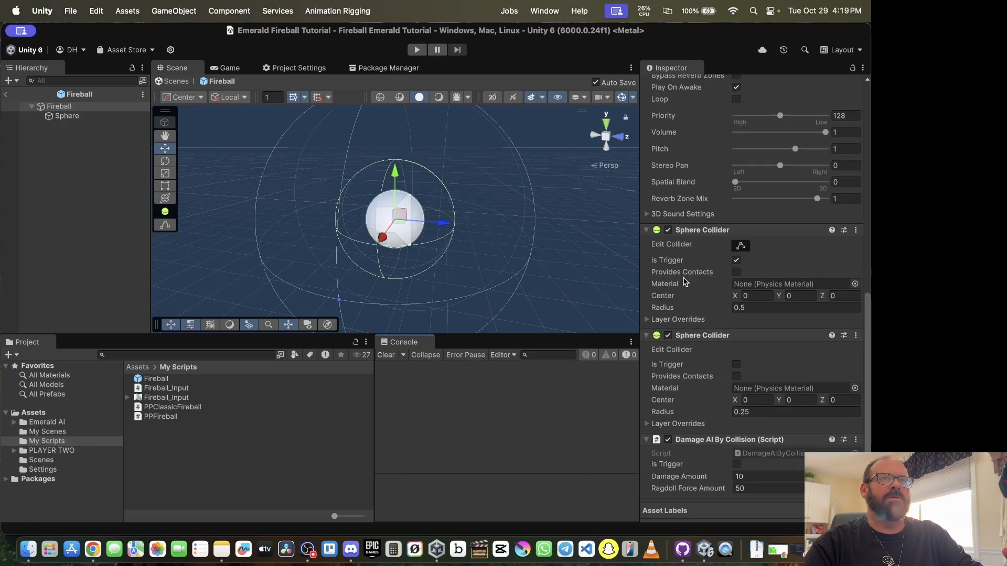
scroll(681, 275, "up", 6)
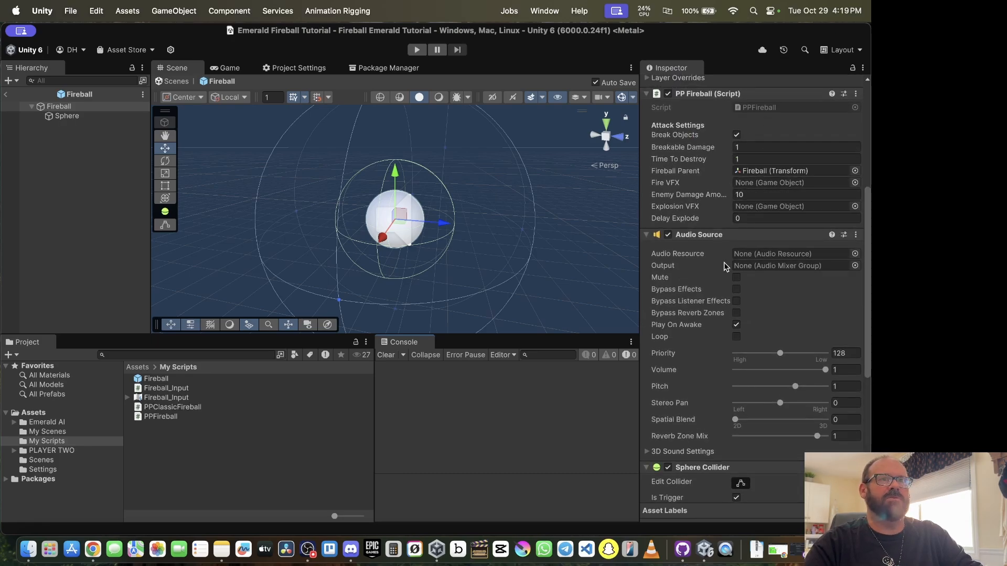
scroll(697, 354, "down", 3)
scroll(698, 354, "down", 7)
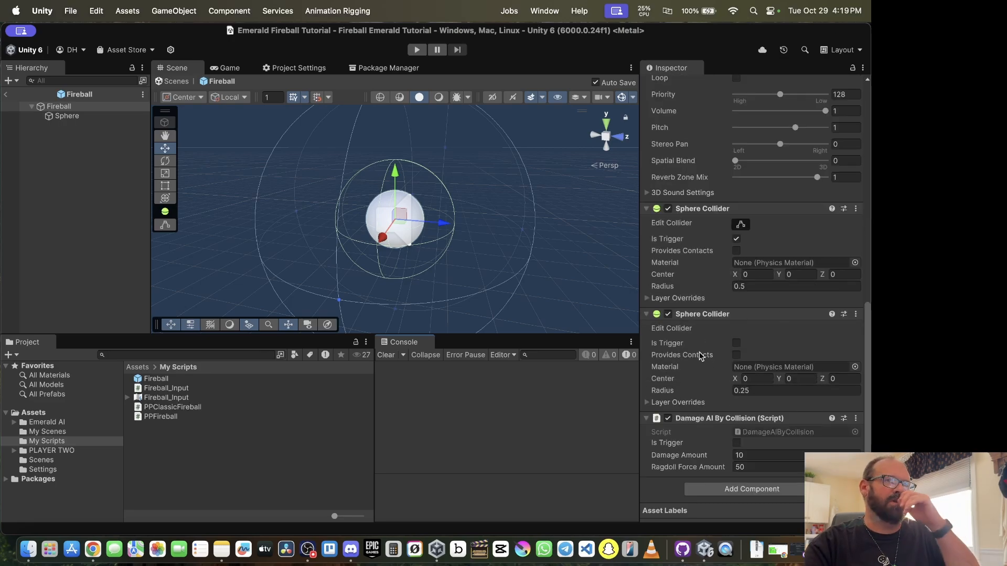
scroll(717, 399, "up", 10)
scroll(717, 398, "up", 8)
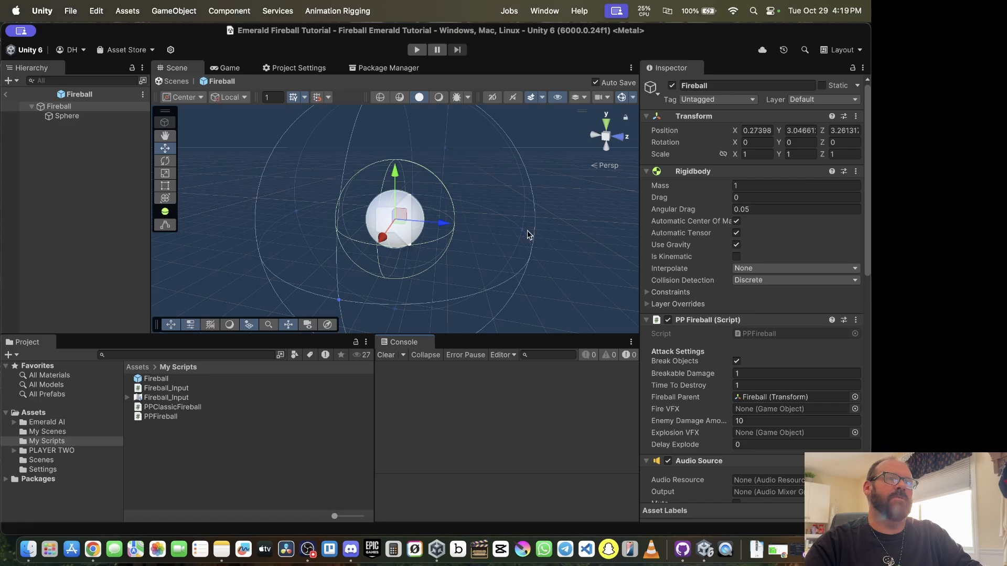
Step: Back in the scene, assign the Fireball prefab and the Gun Barrel spawn location in the Gun Barrel's PP Classic Fireball script
left_click(6, 95)
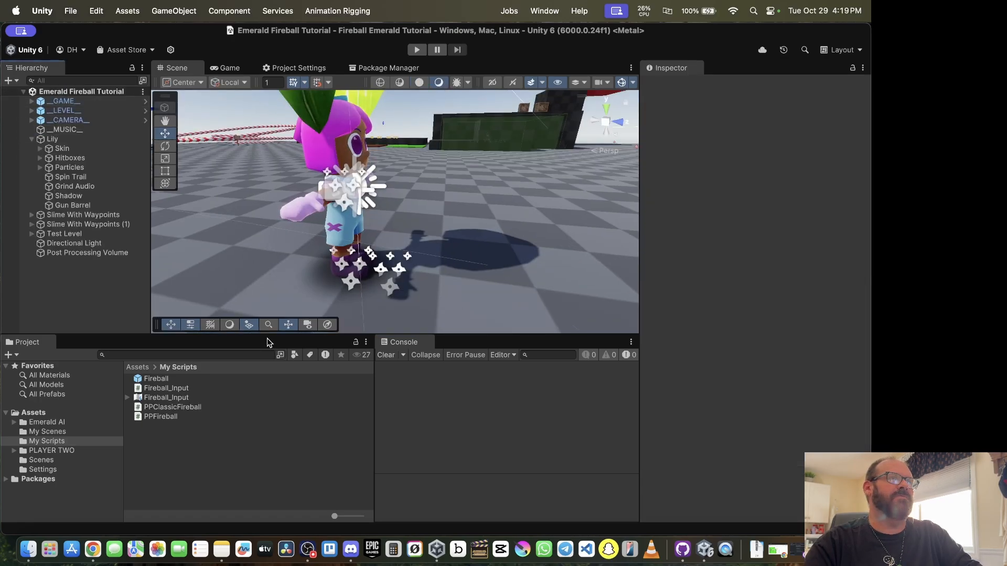
left_click(86, 205)
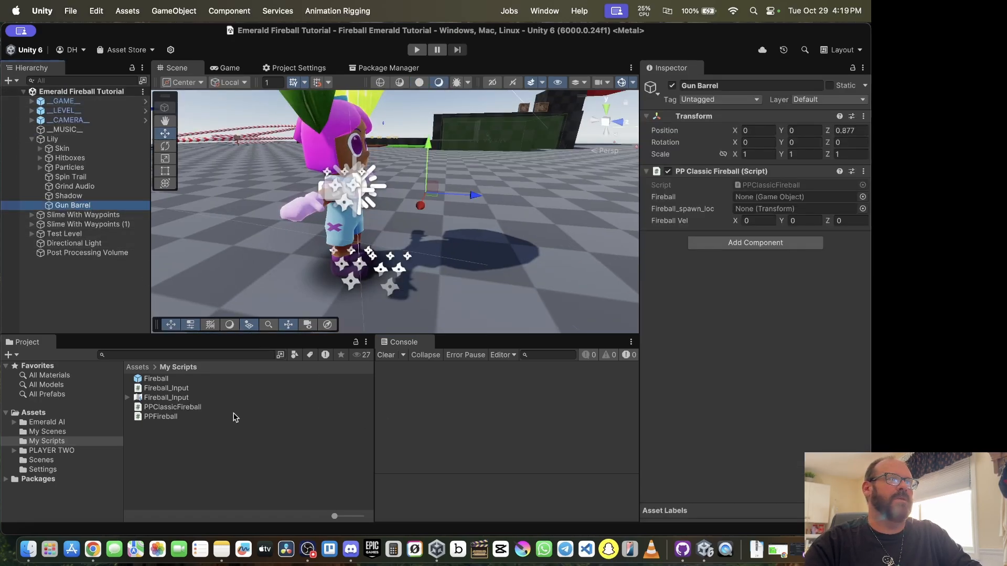
left_click_drag(155, 379, 767, 197)
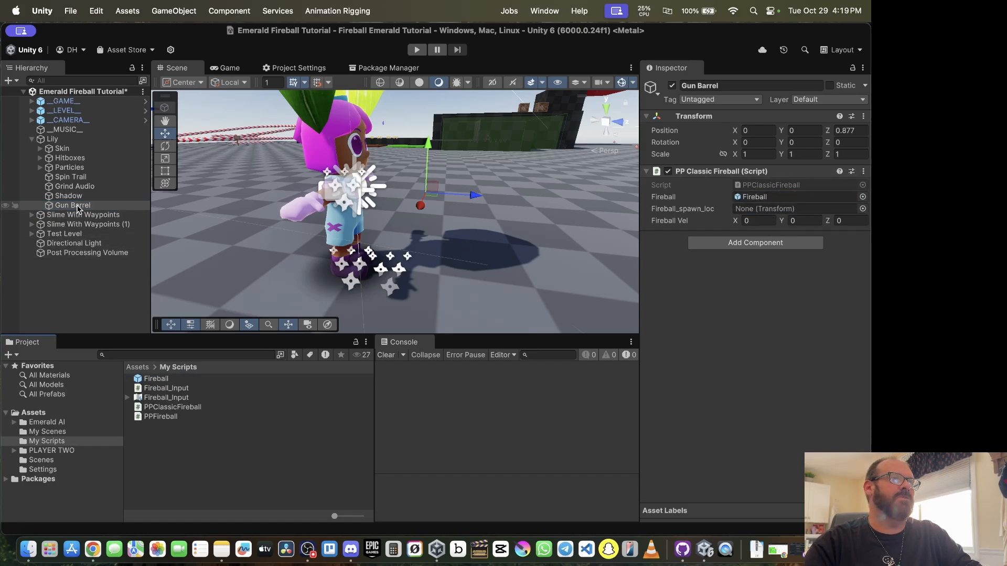
left_click_drag(77, 208, 771, 210)
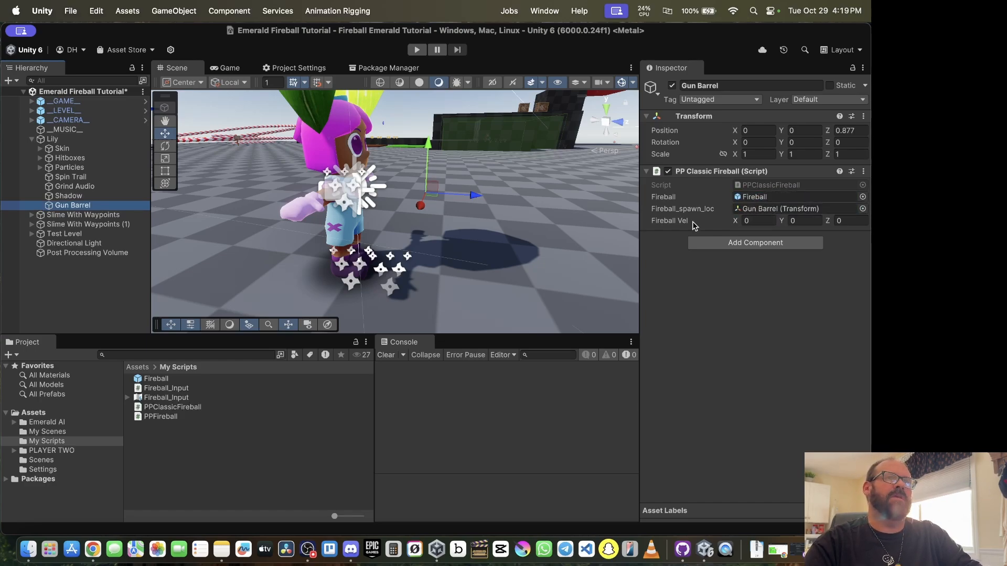
Step: Set the Gun Barrel's Fireball Vel to Y -22 and Z 25
left_click(844, 221)
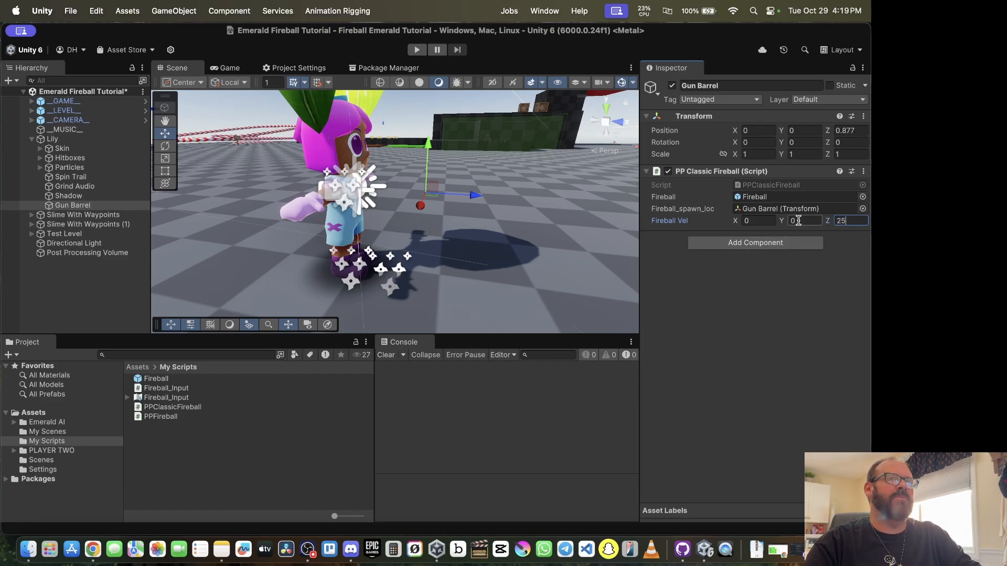
left_click(798, 221)
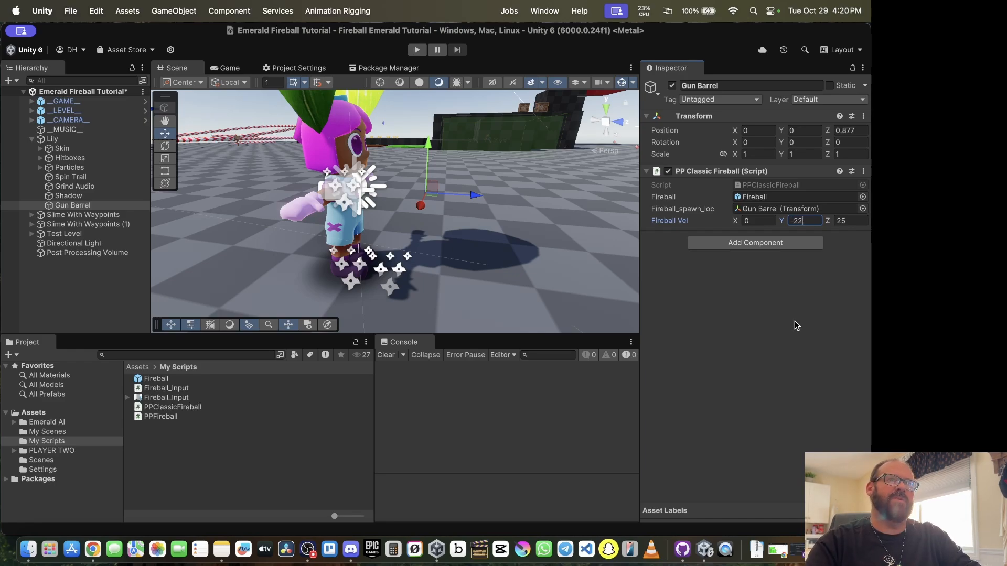
key("Return")
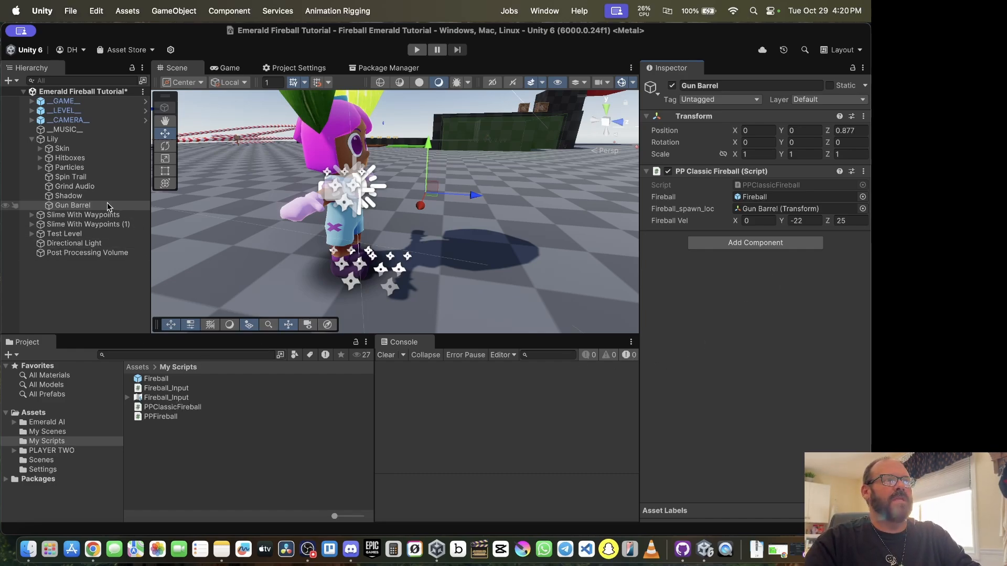
Step: Review the Gun Barrel's PP Classic Fireball values and the Fireball prefab's PP Fireball settings
left_click(68, 196)
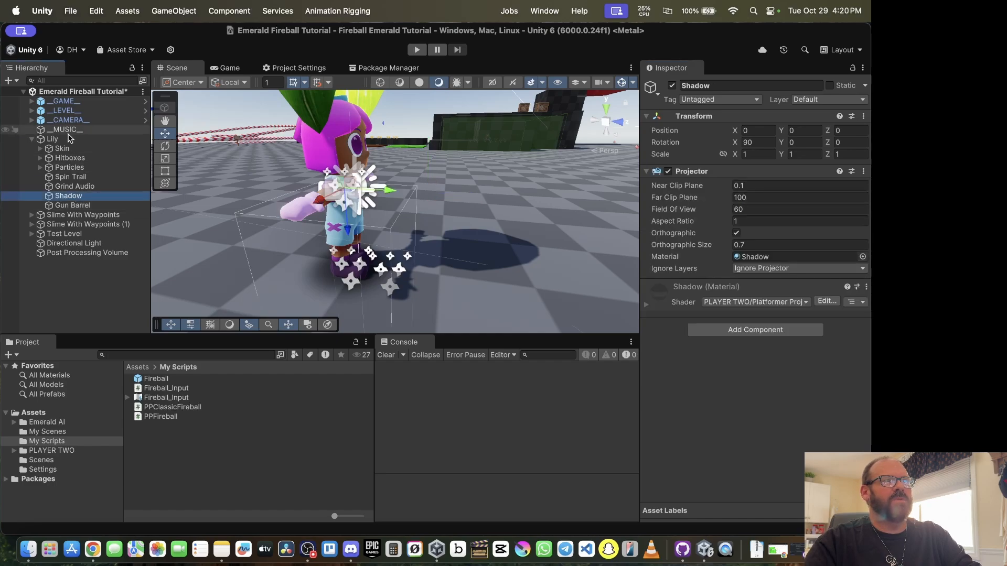
left_click(77, 205)
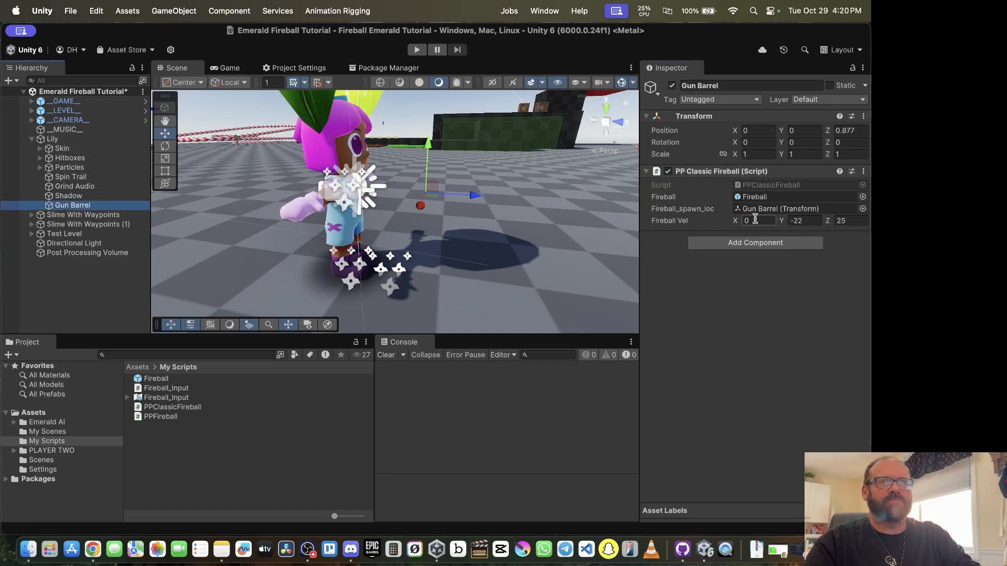
left_click(135, 380)
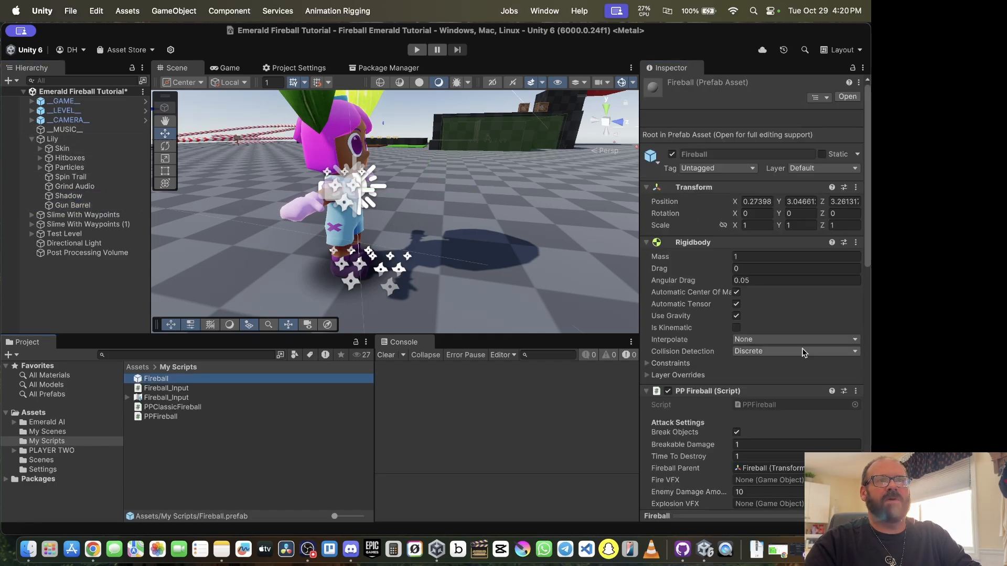
scroll(711, 334, "down", 5)
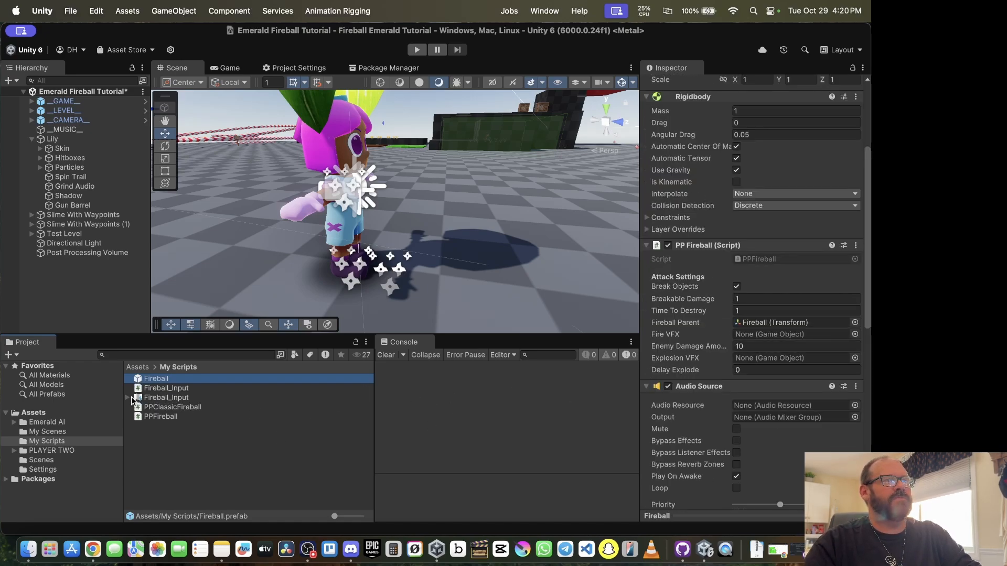
Step: Open the Fireball_Input action asset, inspect the Fire action's controller binding and the available binding types, and close the editor
left_click(157, 398)
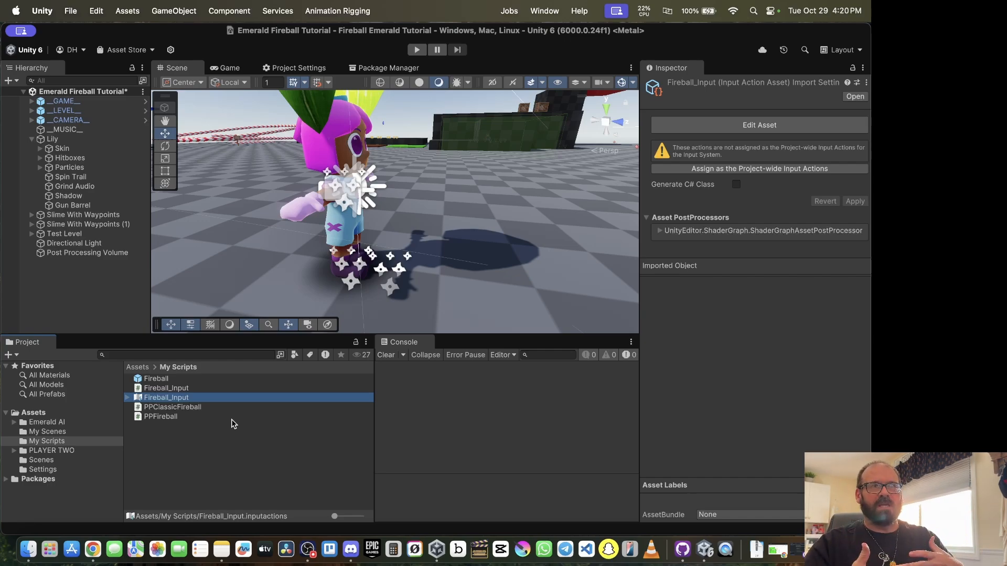
double_click(139, 401)
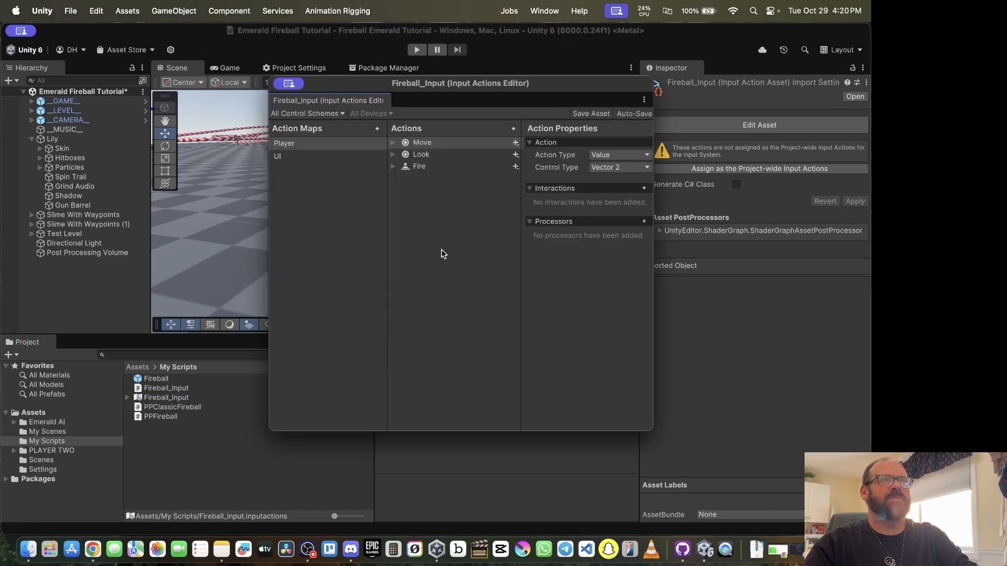
left_click_drag(458, 76, 417, 76)
left_click(349, 165)
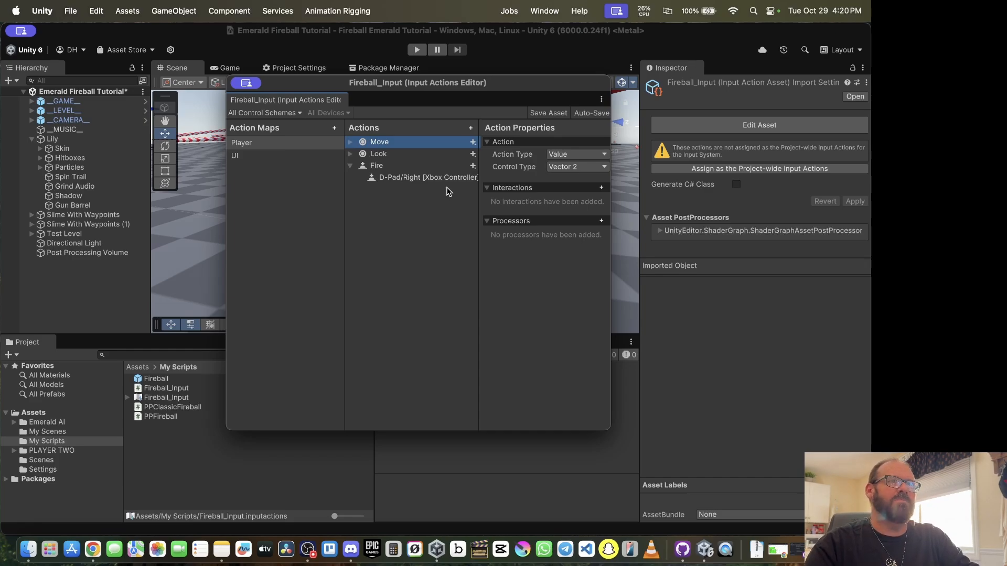
left_click(473, 166)
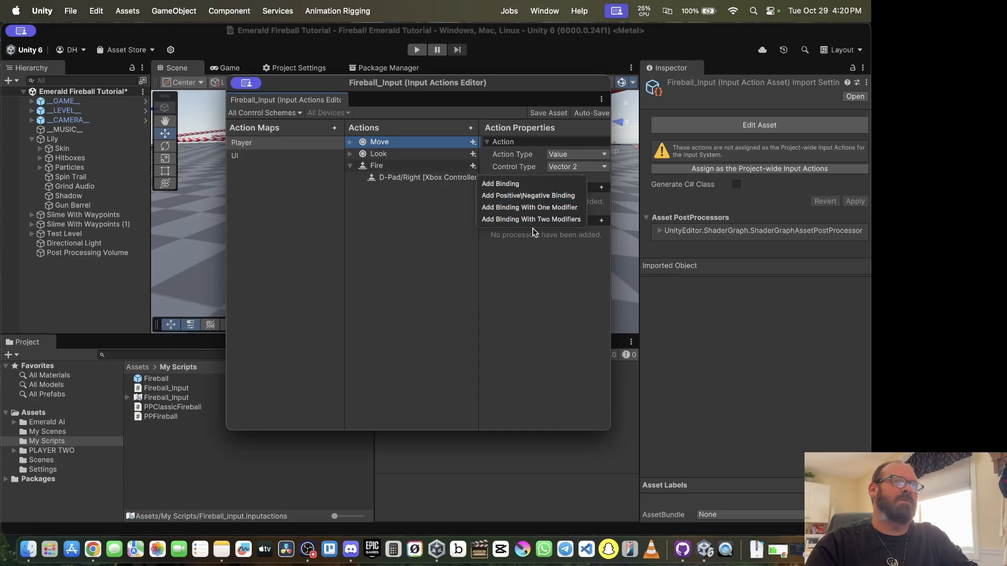
left_click(391, 226)
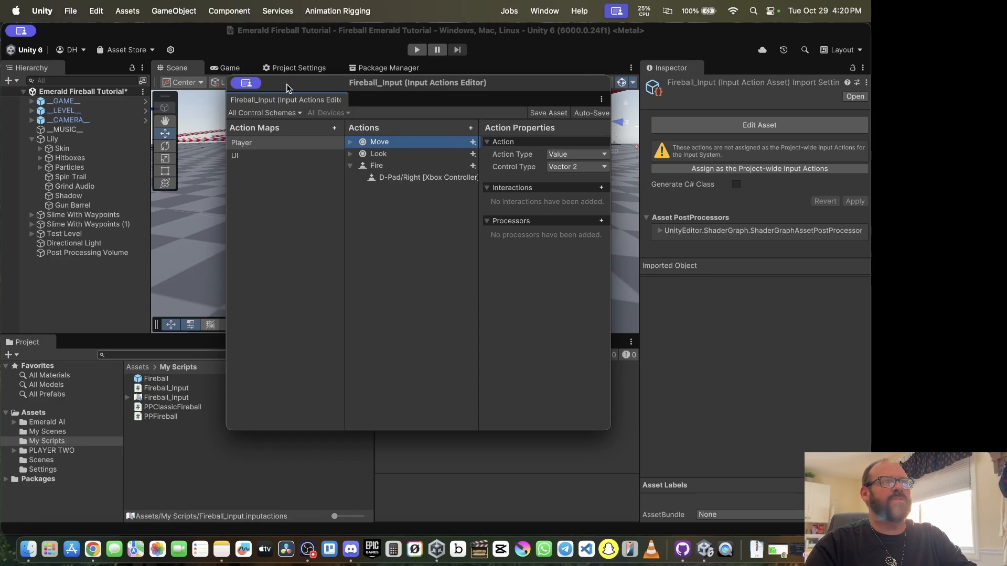
left_click_drag(327, 87, 254, 142)
left_click(212, 444)
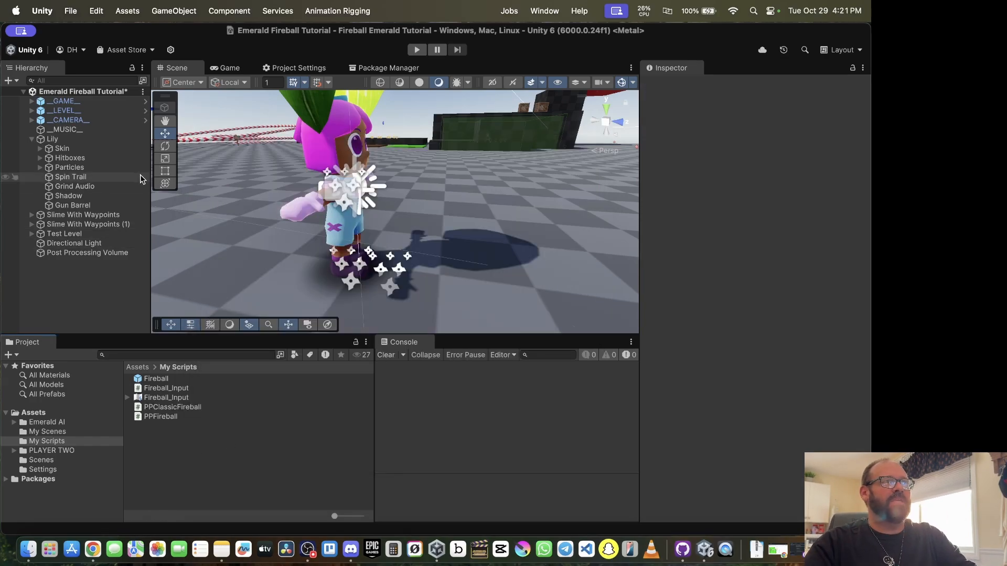
Step: Recheck the Gun Barrel and Fireball prefab settings, return to the scene, and start Play mode to test the fireball
left_click(90, 206)
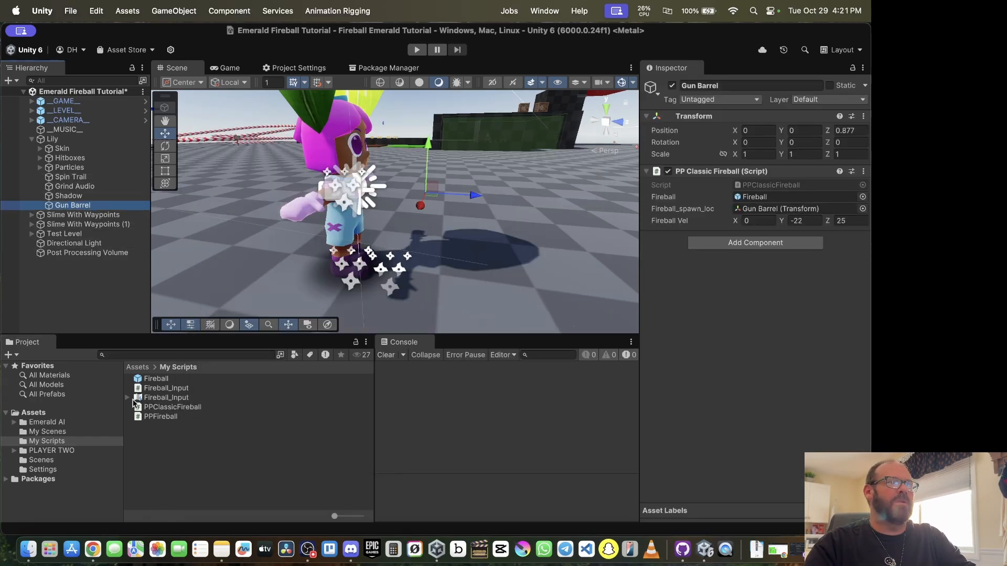
left_click(152, 380)
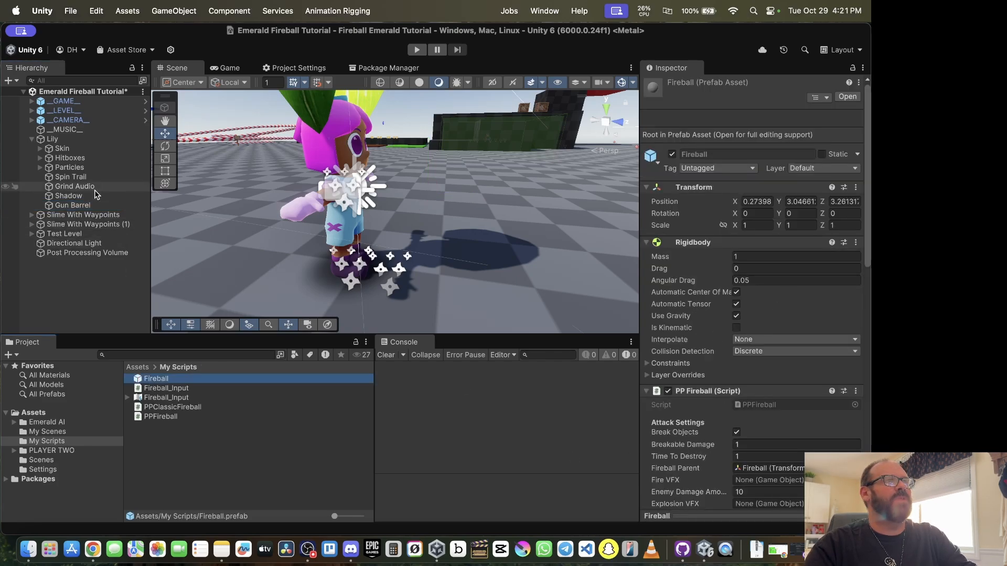
double_click(143, 380)
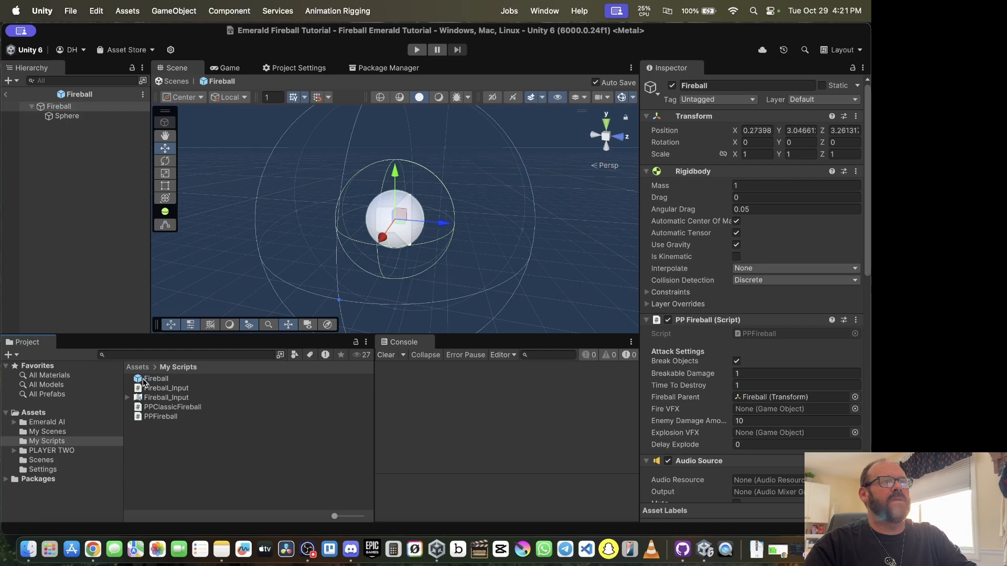
left_click(6, 94)
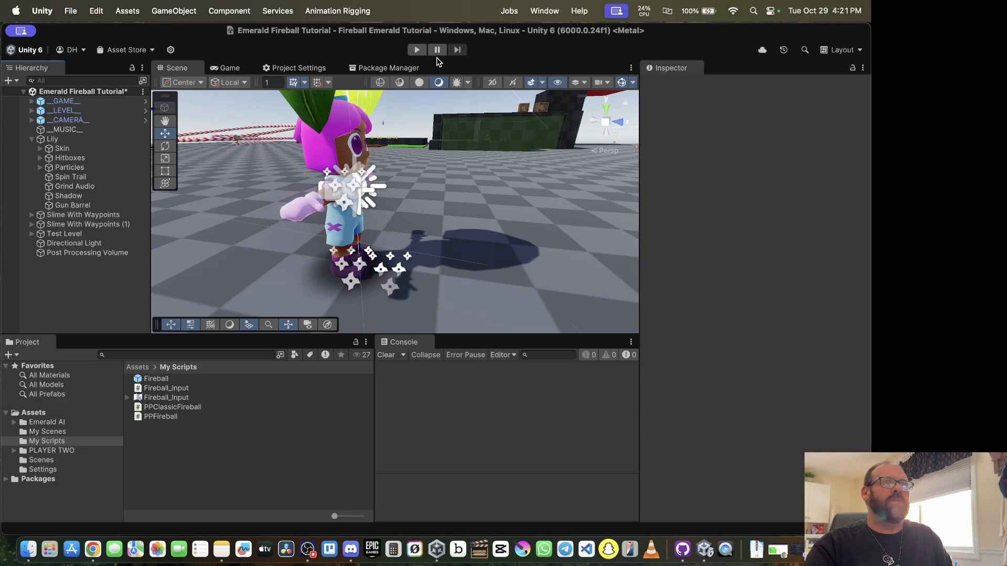
left_click(417, 50)
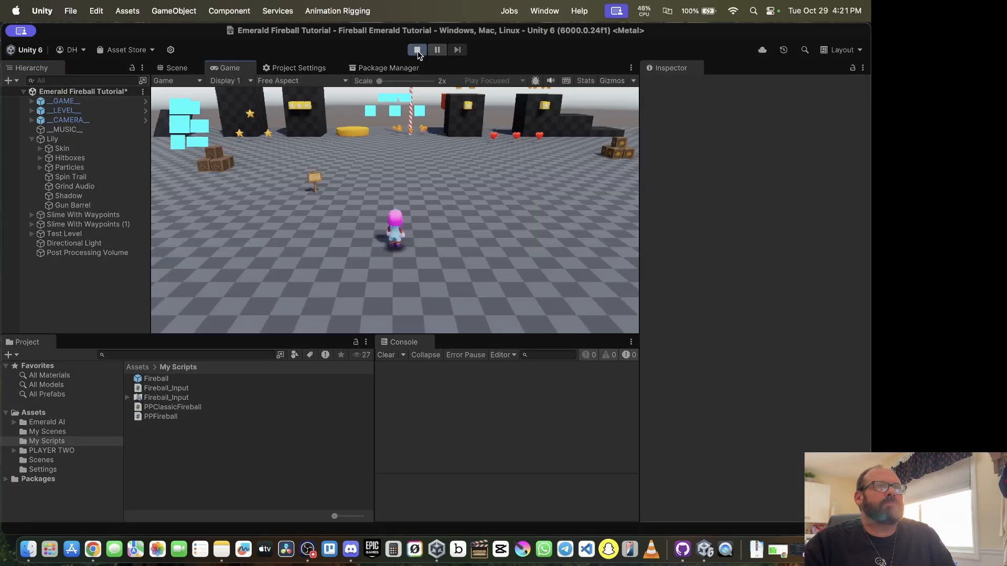
Step: Test the fireball in Play mode by running Lily around the level and firing repeatedly in several directions
key("a")
key("f")
key("f")
key("f")
key("f")
key("f")
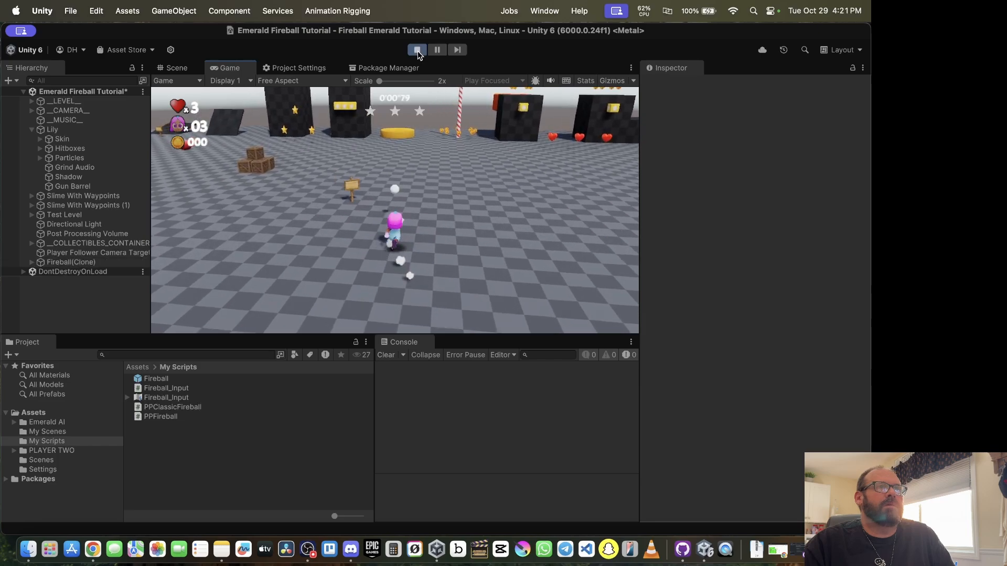
key("d")
key("a")
key("f")
key("f")
key("f")
key("f")
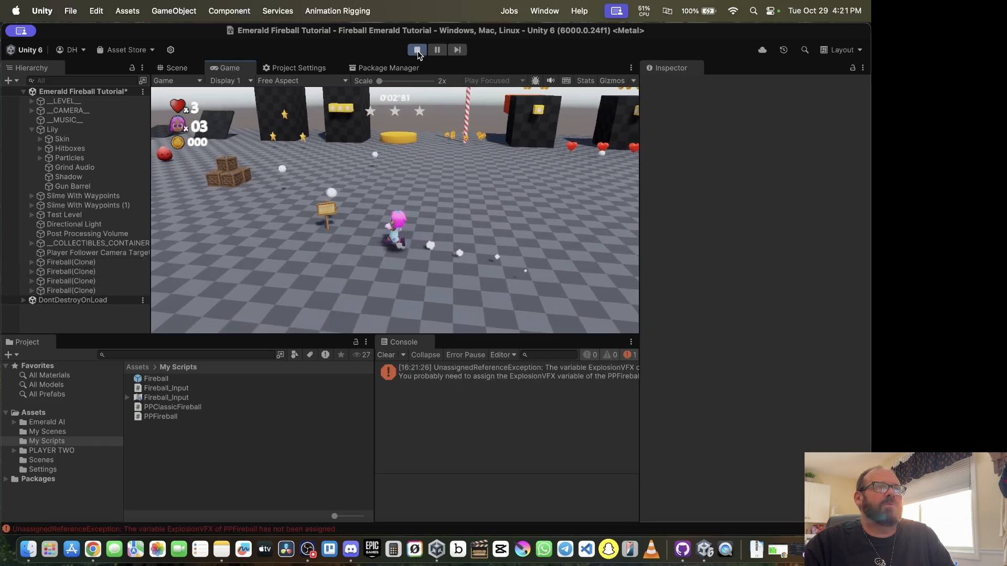
key("d")
key("w")
key("f")
key("f")
key("s")
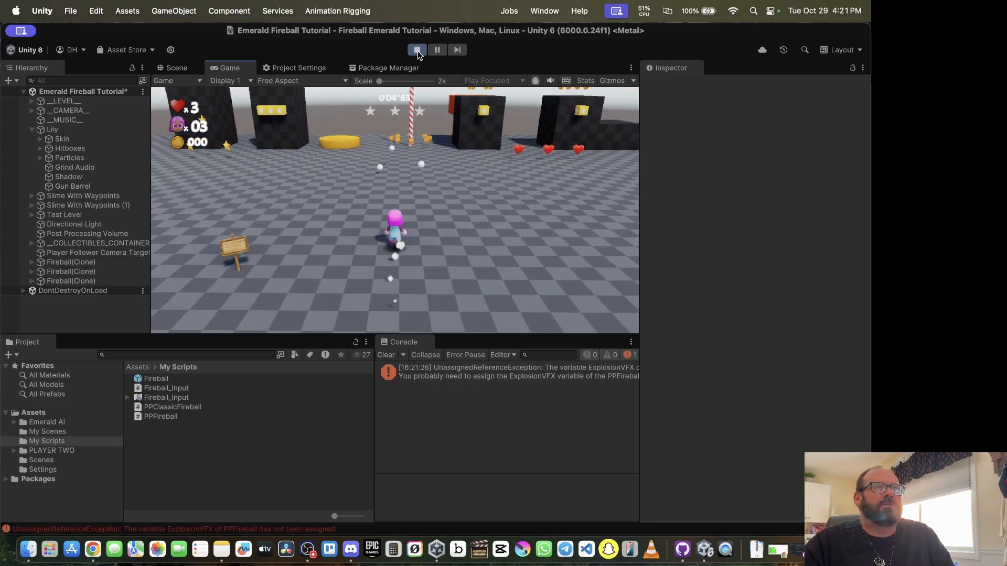
key("a")
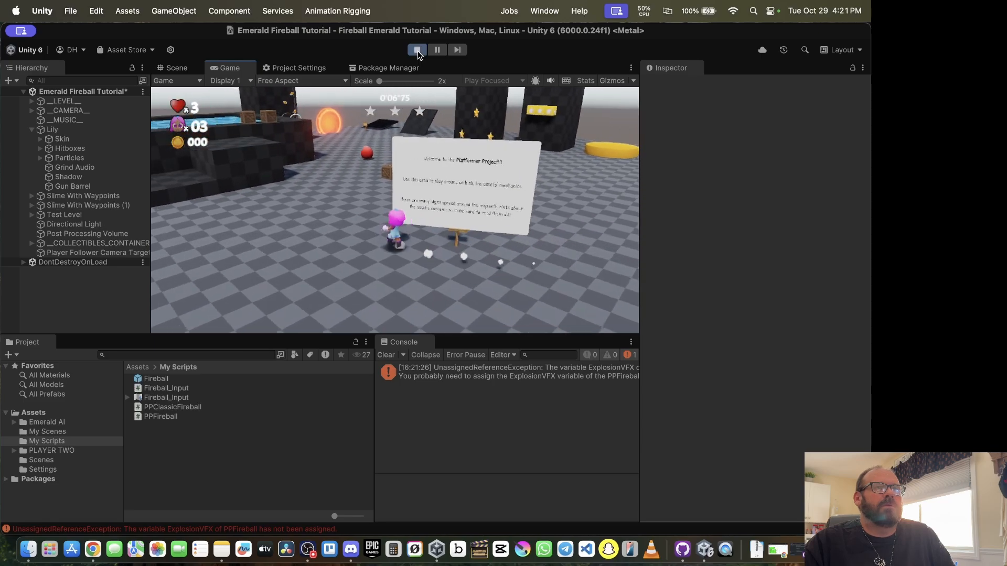
key("w")
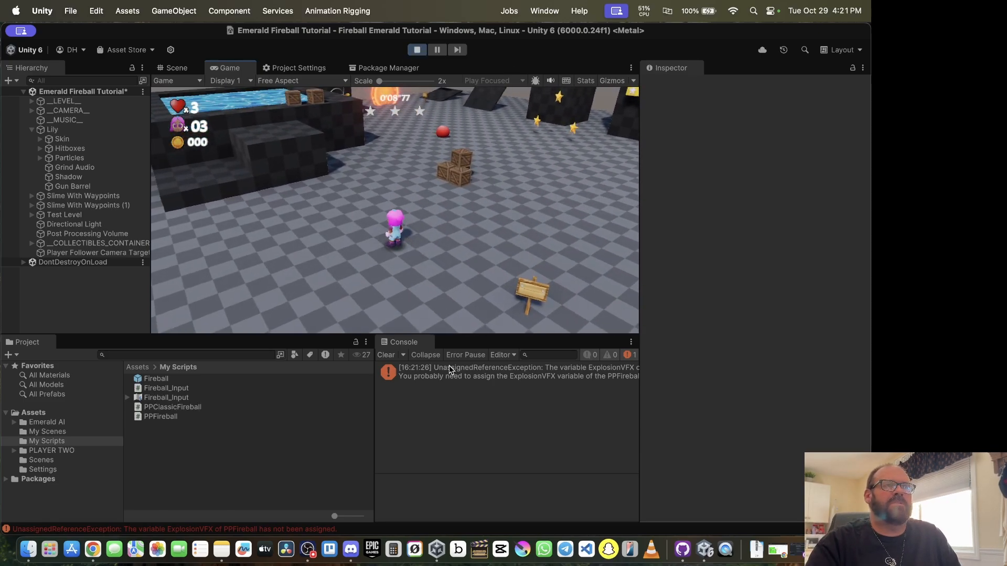
Step: Examine the full details of the PPFireball ExplosionVFX error in an enlarged console detail area, and stop Play mode
left_click(488, 372)
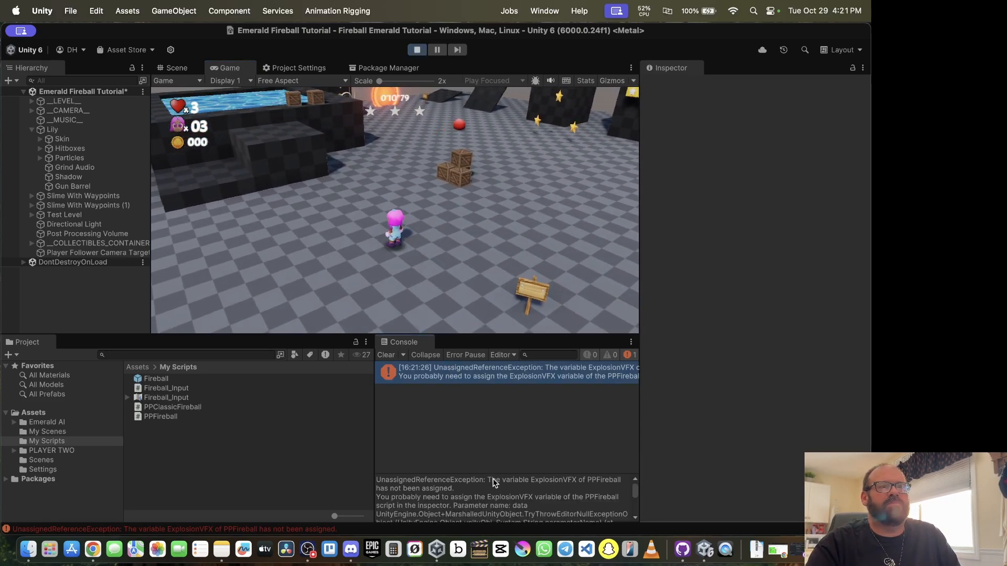
mouse_move(474, 473)
left_mouse_down()
mouse_move(474, 416)
mouse_move(474, 424)
left_mouse_up()
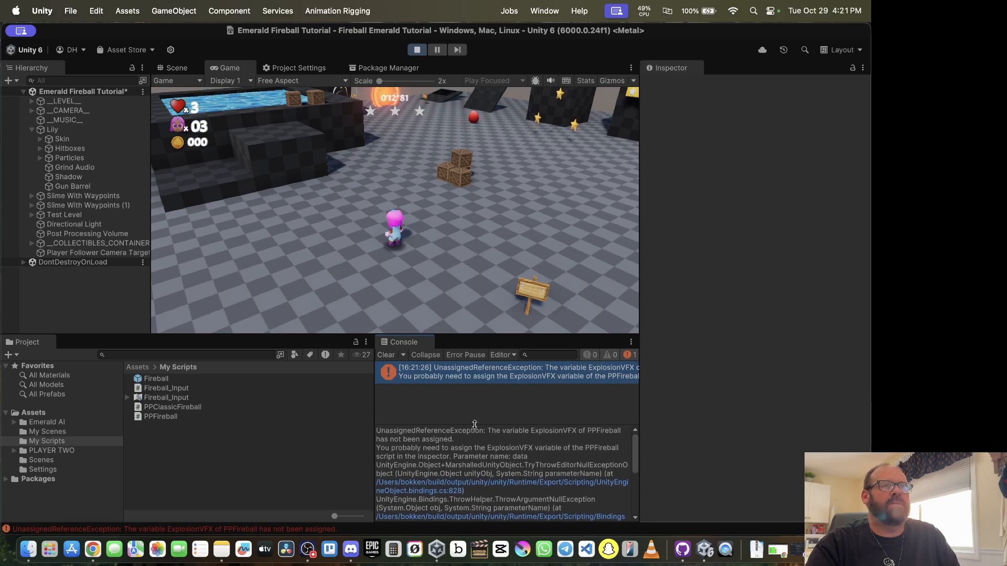
left_click(307, 261)
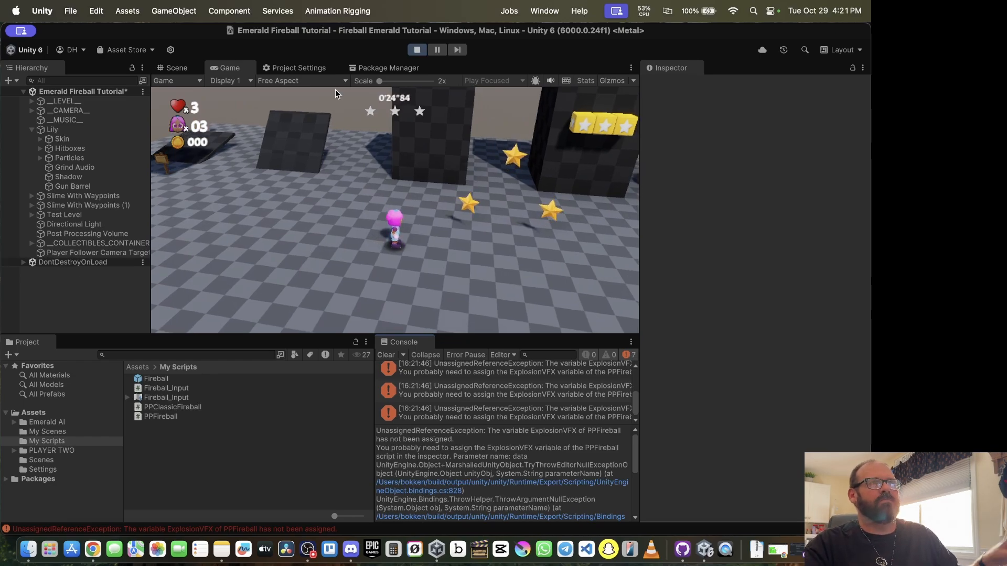
left_click(417, 50)
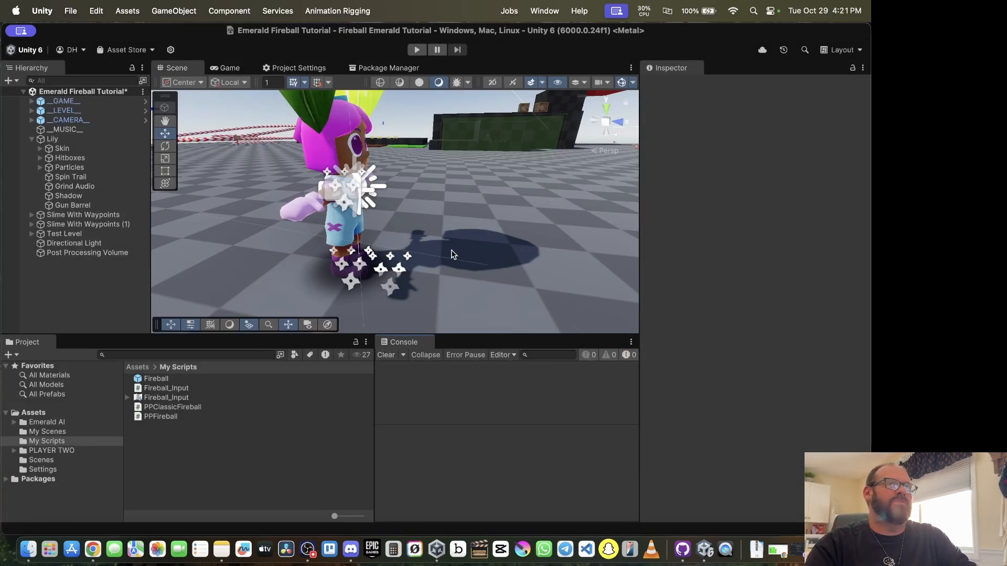
scroll(464, 244, "up", 3)
scroll(464, 244, "down", 10)
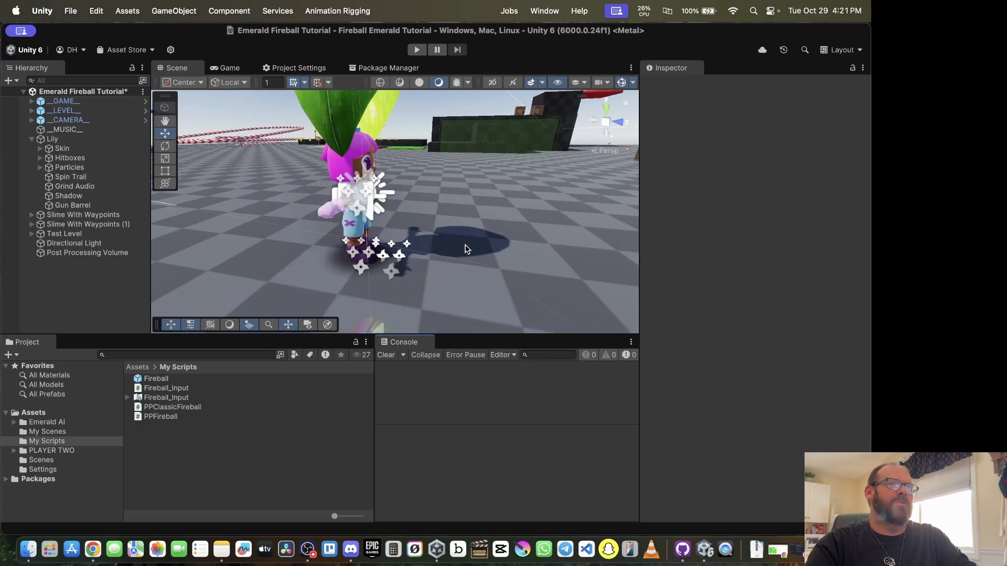
middle_click_drag(476, 236, 427, 231)
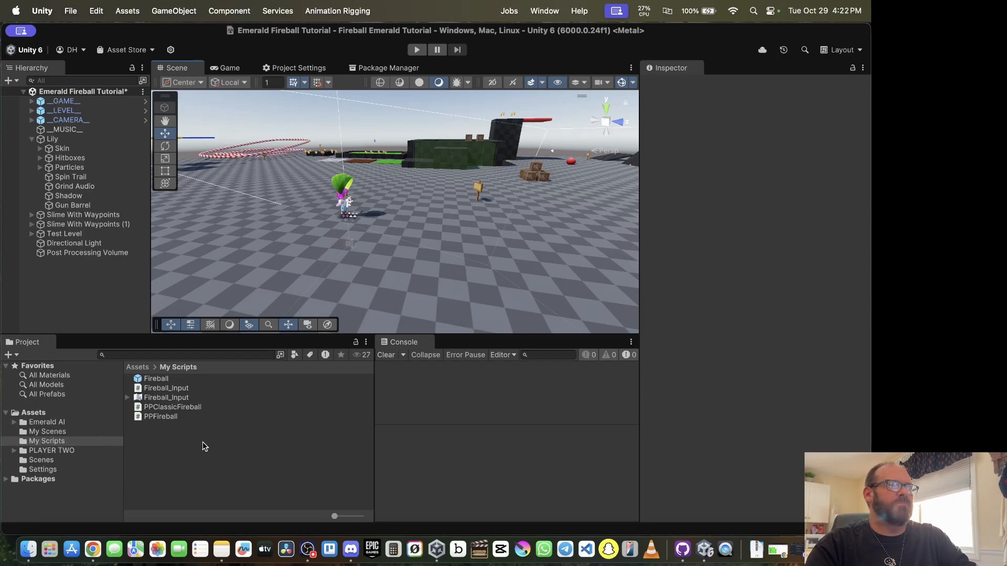
Step: Switch to Chrome and read the Platformer Project's Emerald AI 2024 page on damaging the Player and damaging the Emerald AI
key("super+Tab")
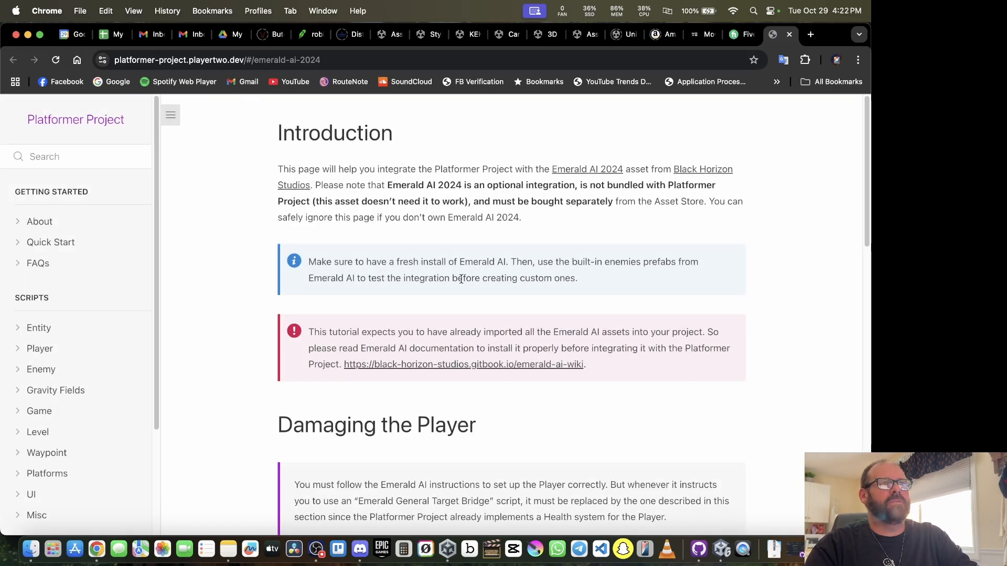
scroll(459, 301, "down", 5)
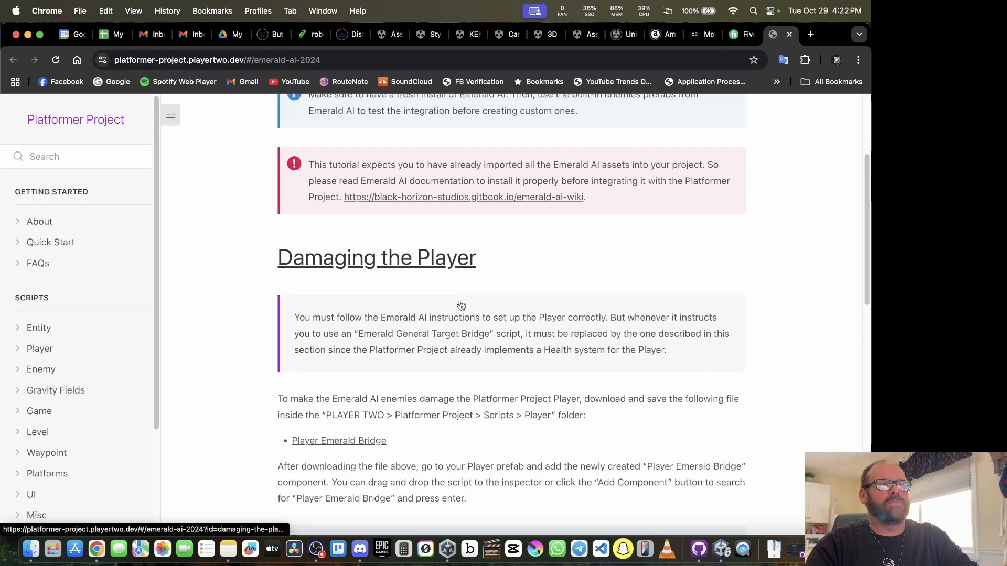
scroll(459, 300, "down", 2)
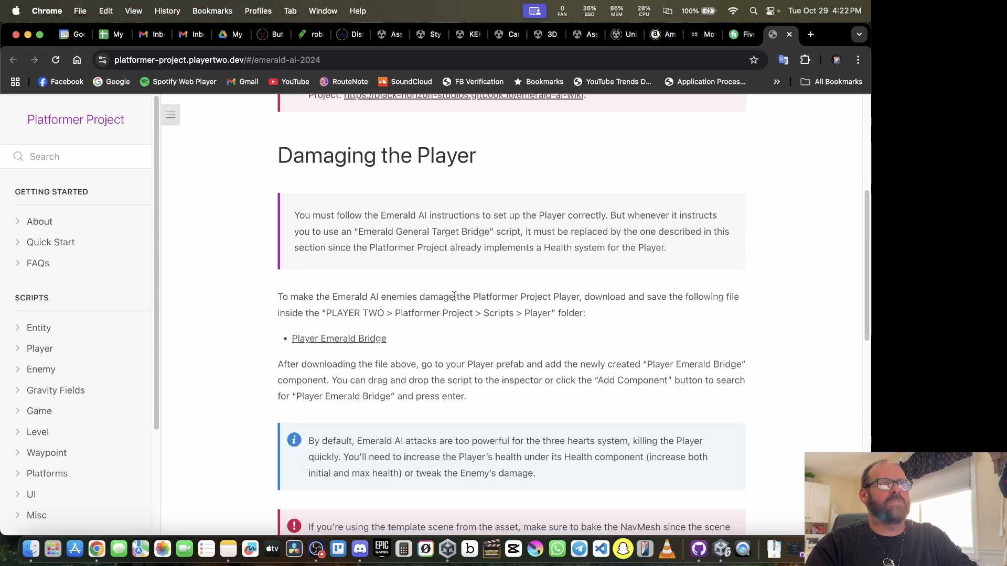
scroll(456, 299, "down", 2)
scroll(454, 299, "up", 8)
scroll(453, 300, "down", 1)
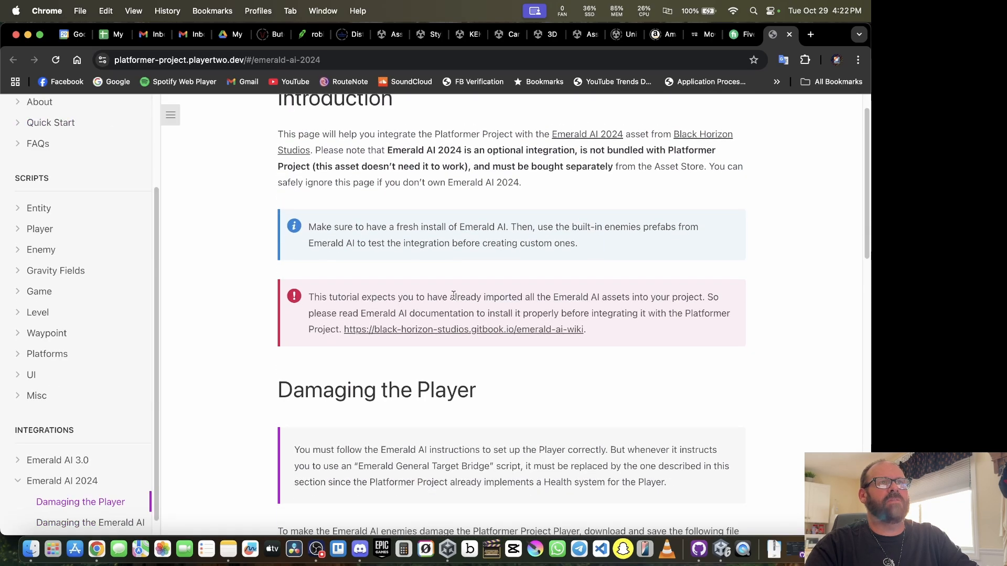
scroll(453, 300, "up", 1)
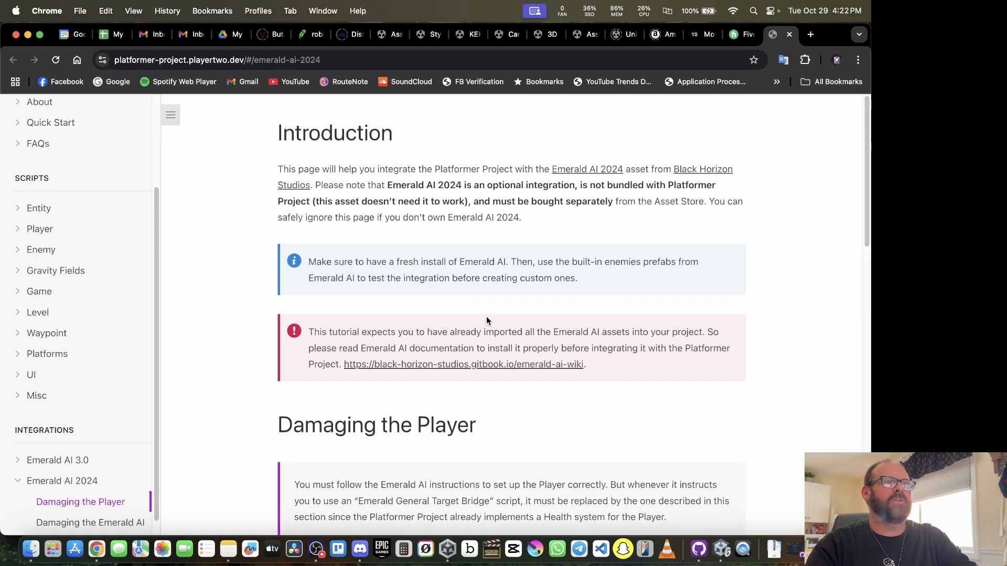
scroll(486, 321, "down", 12)
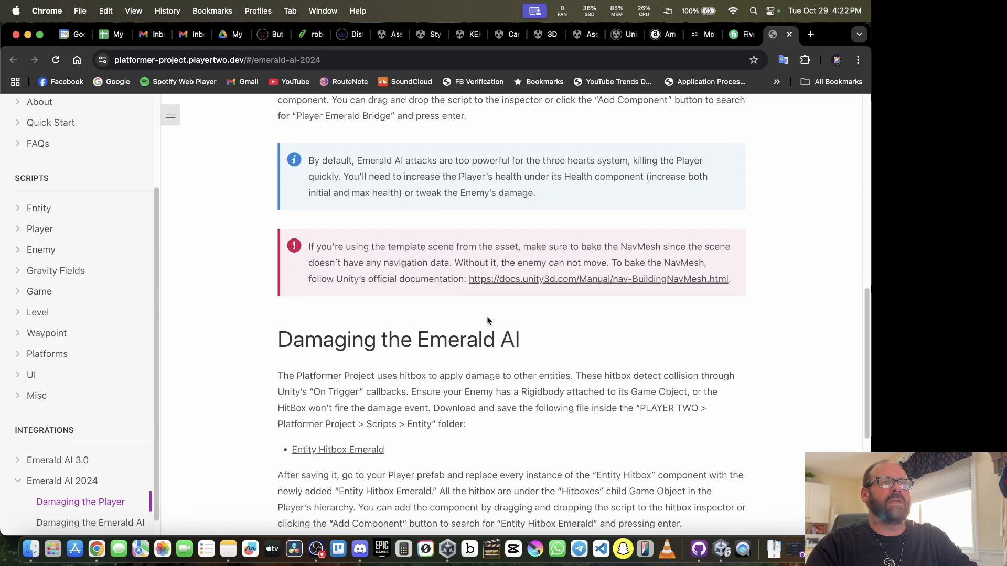
scroll(482, 297, "up", 1)
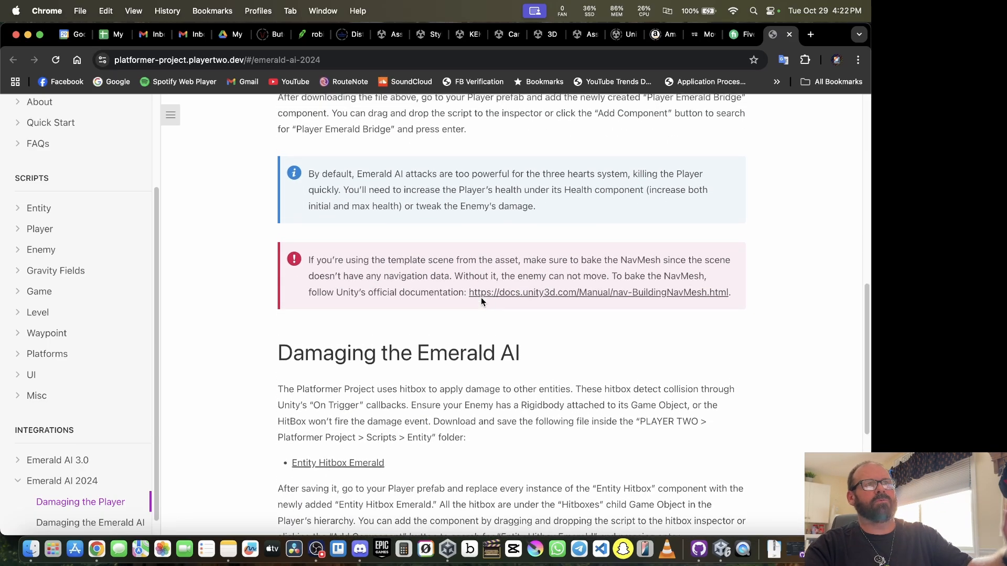
scroll(480, 298, "up", 2)
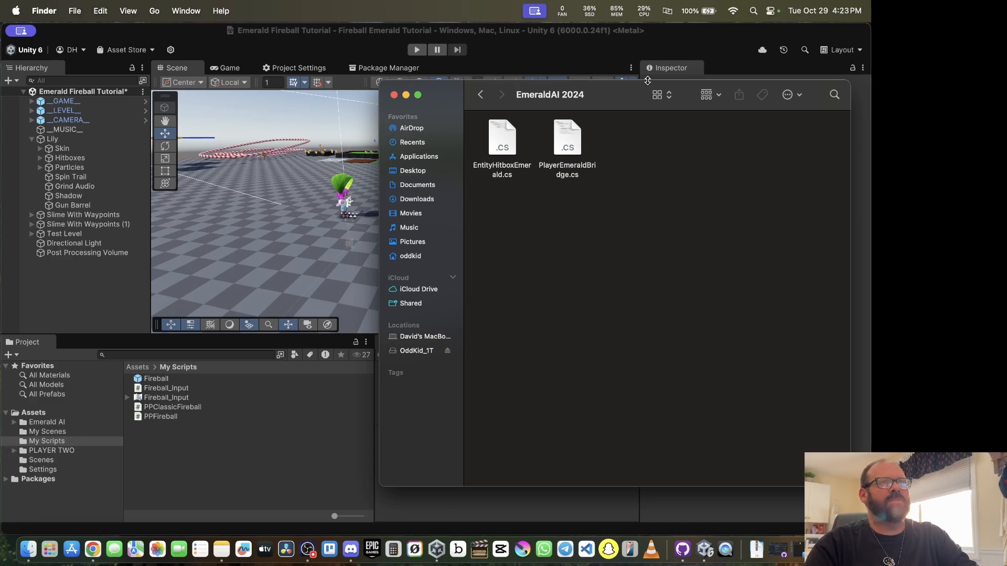
Step: Import EntityHitboxEmerald.cs from the EmeraldAI 2024 folder in Finder into Unity's PLAYER TWO > Platformer Project > Scripts > Entity folder
mouse_move(620, 94)
left_mouse_down()
mouse_move(655, 119)
mouse_move(638, 102)
left_mouse_up()
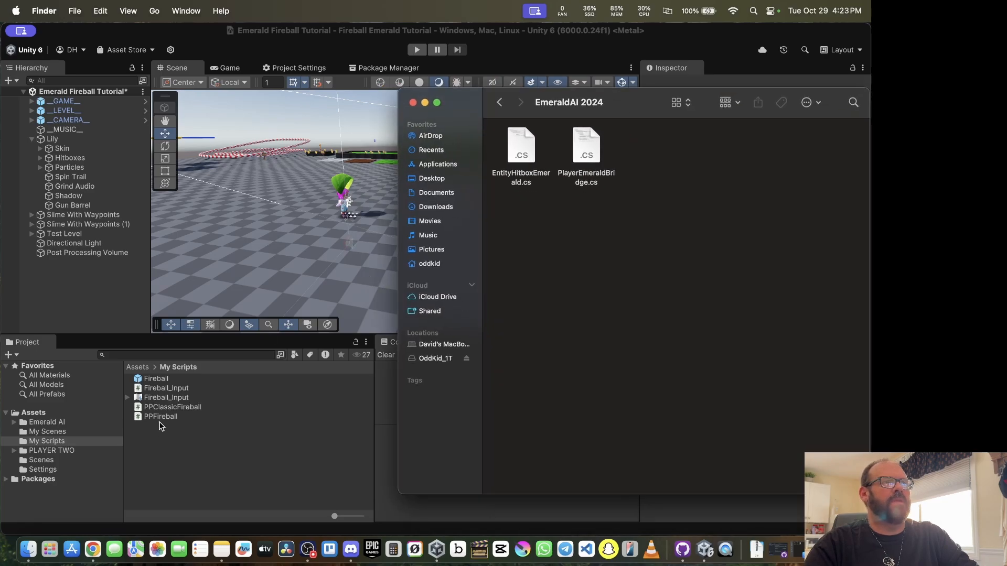
left_click(13, 452)
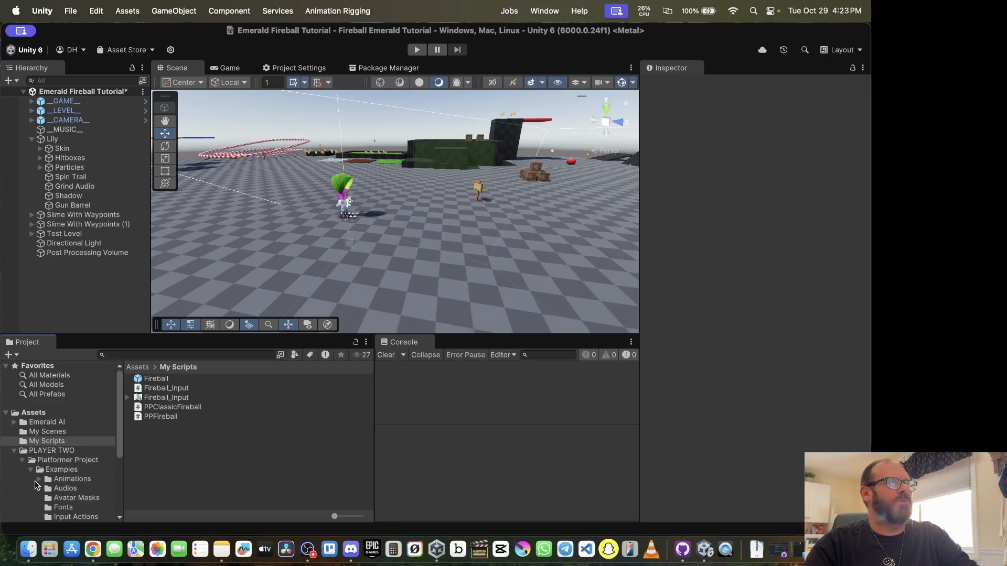
scroll(49, 482, "down", 5)
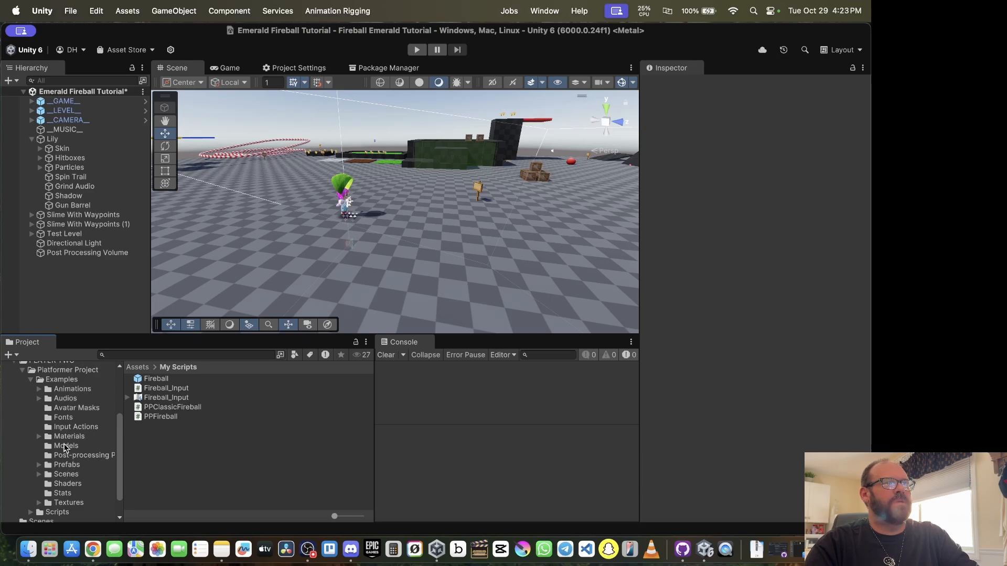
scroll(47, 424, "down", 2)
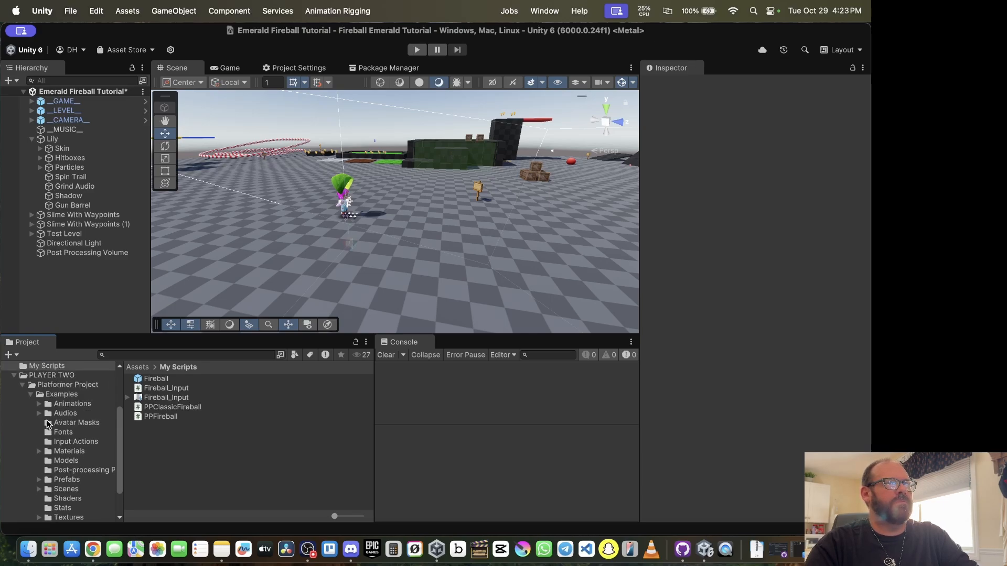
left_click(30, 487)
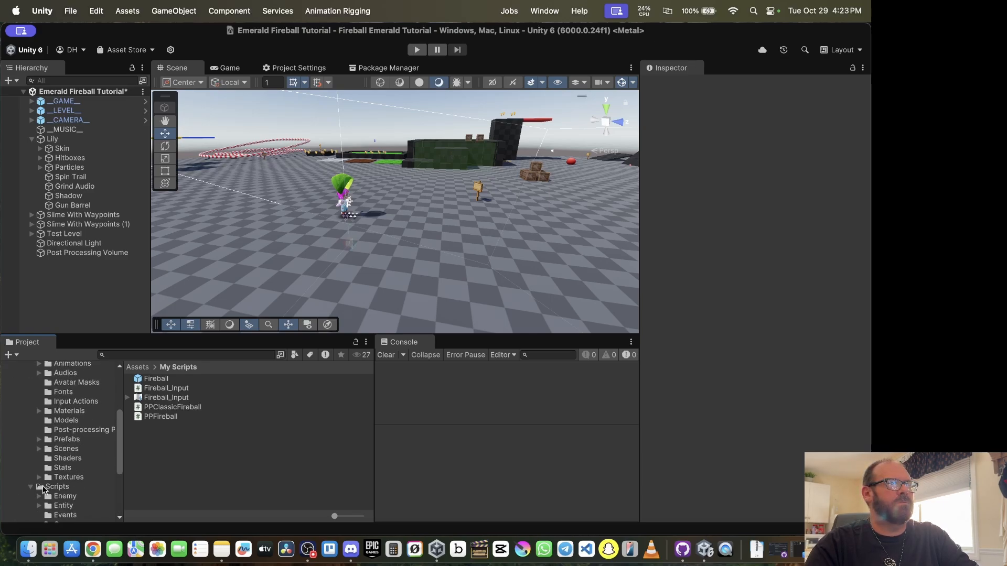
scroll(58, 462, "down", 5)
left_click(60, 439)
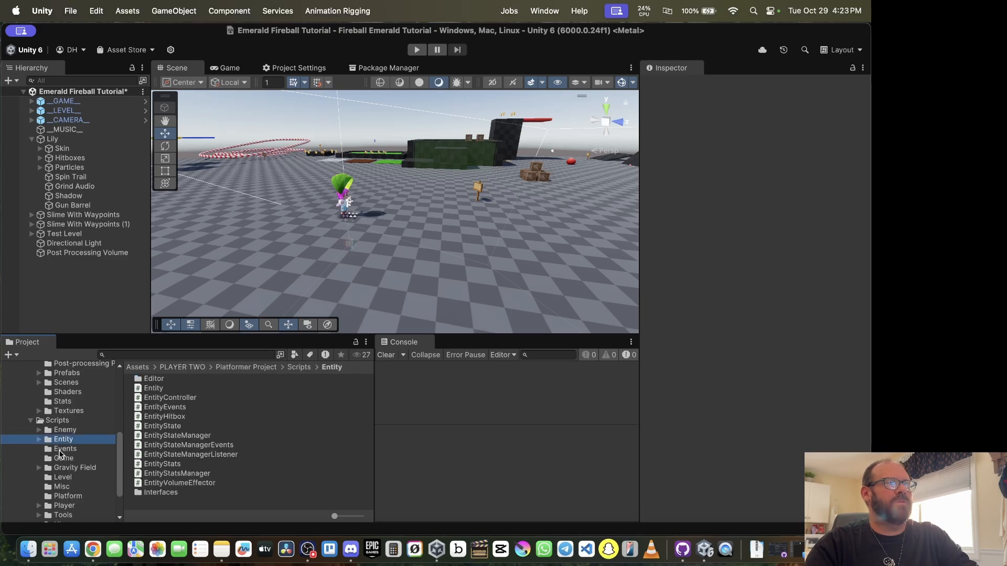
left_click(28, 549)
left_click_drag(522, 153, 288, 430)
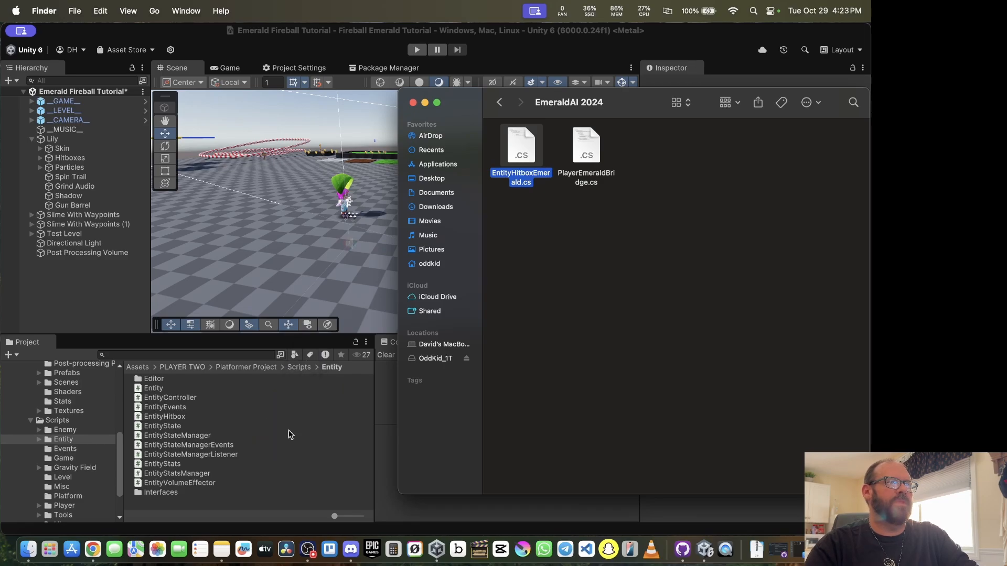
Step: Import PlayerEmeraldBridge.cs from the EmeraldAI 2024 folder into the Platformer Project's Scripts > Player folder and clear the console
left_click(67, 505)
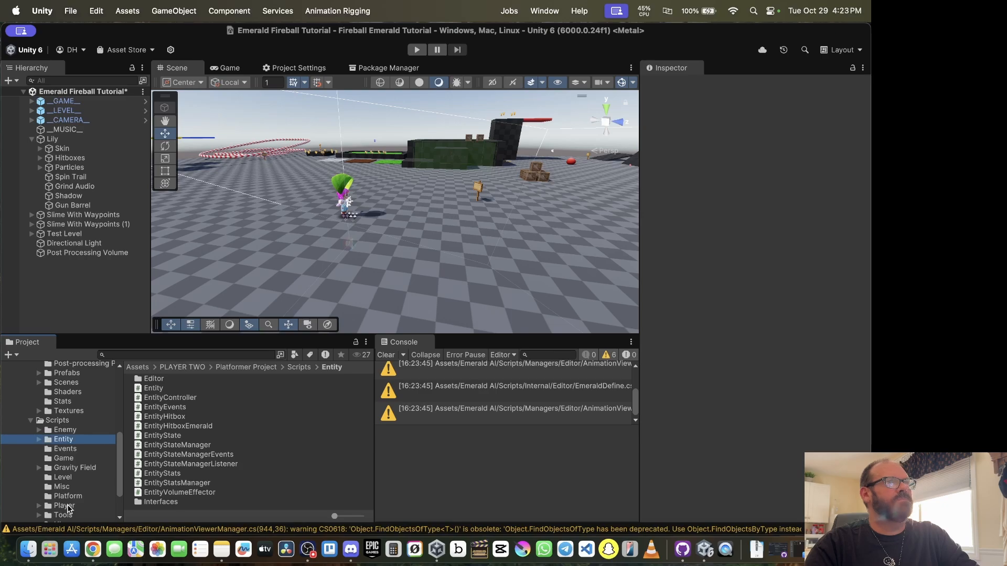
left_click(67, 506)
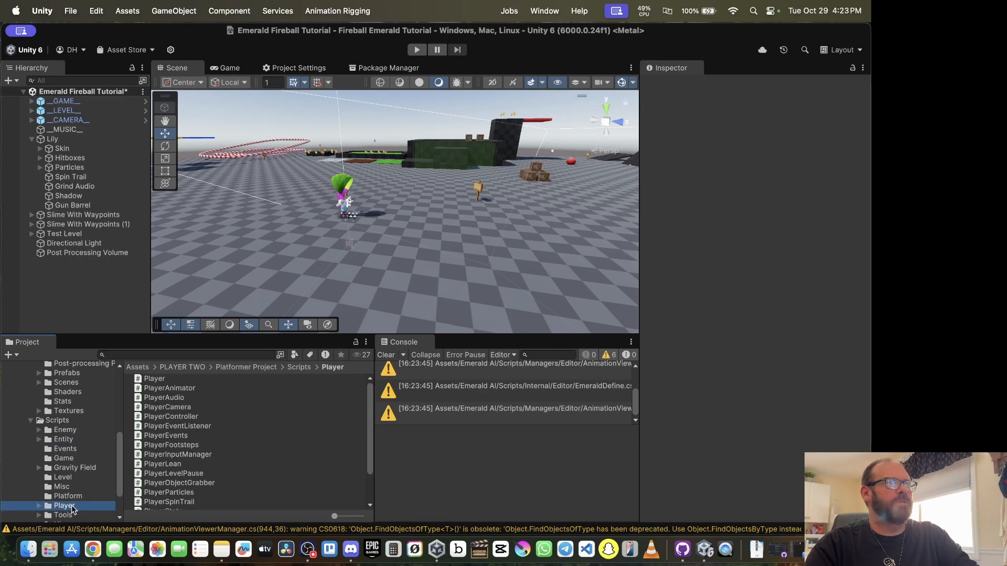
left_click(23, 556)
left_click_drag(587, 148, 257, 433)
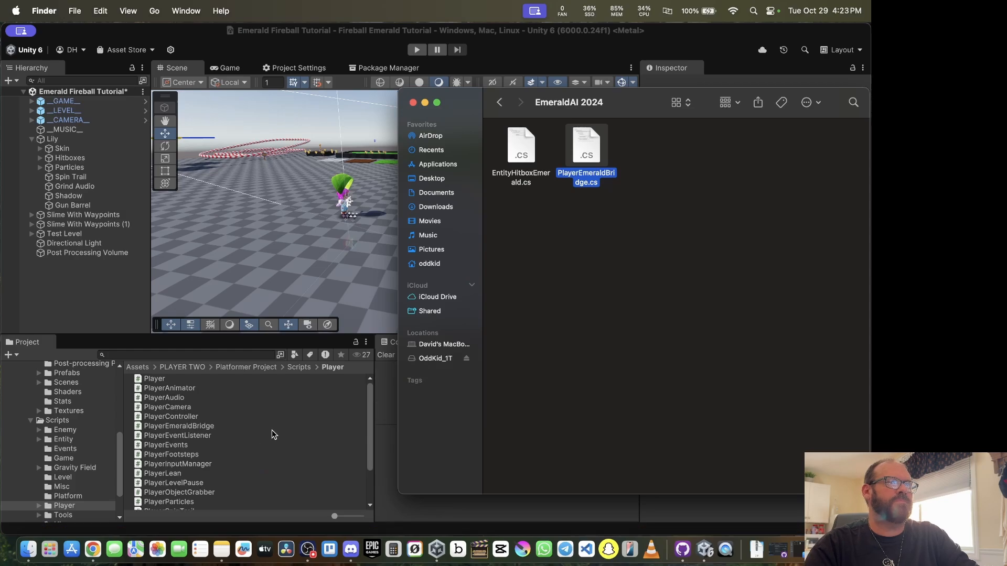
left_click(380, 491)
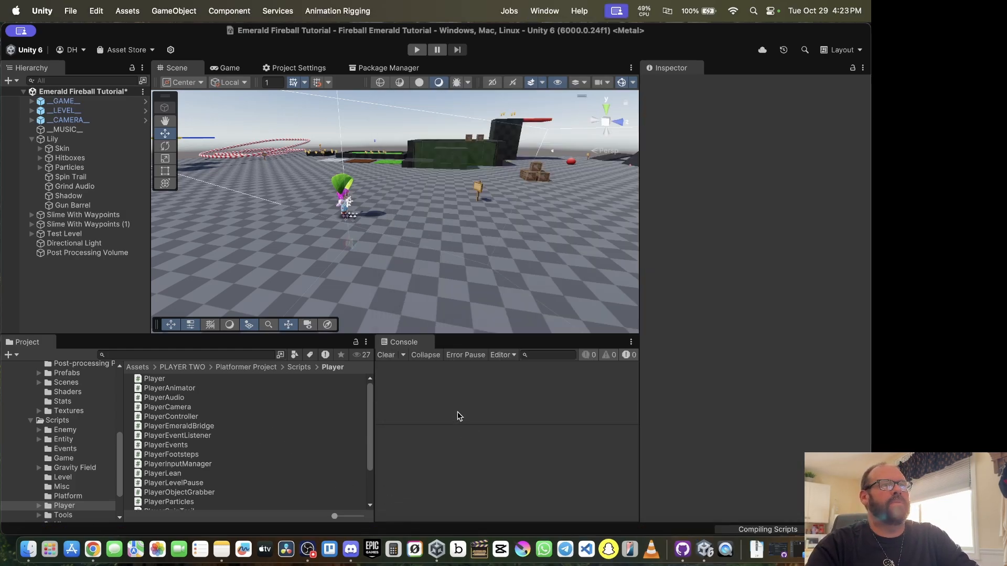
left_click(384, 358)
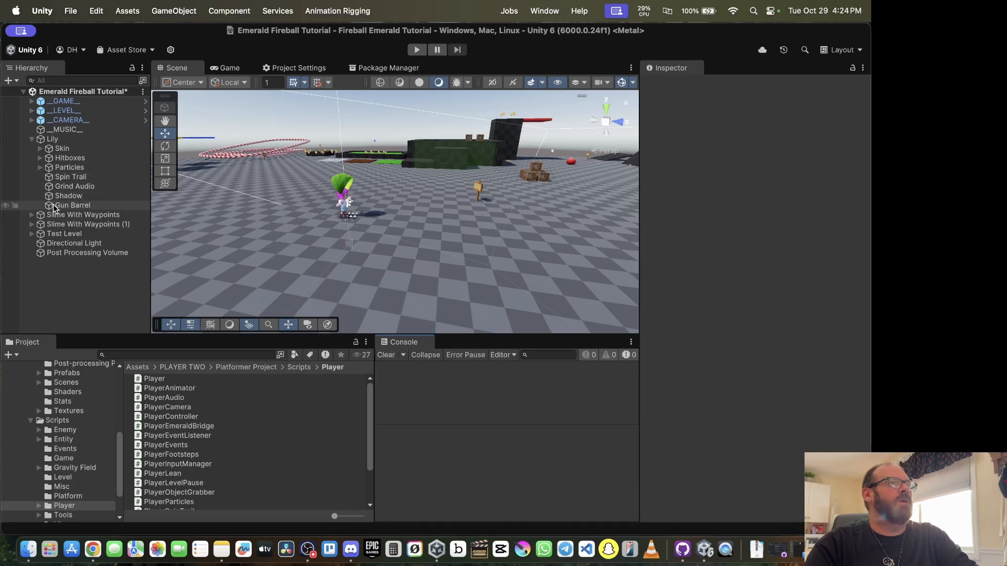
Step: Add the Player Emerald Bridge component to Lily and review the components it brings in
left_click(55, 140)
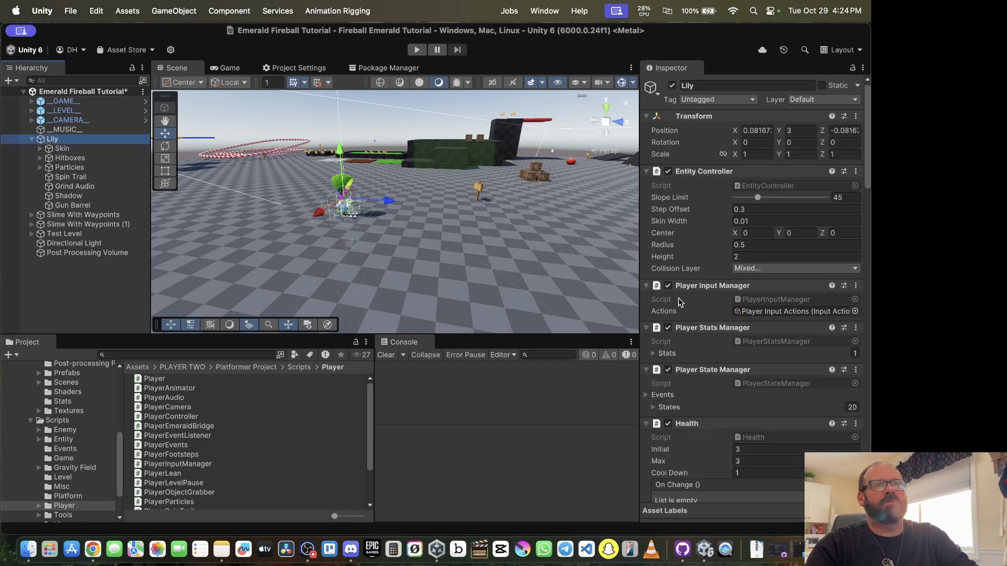
scroll(680, 301, "down", 20)
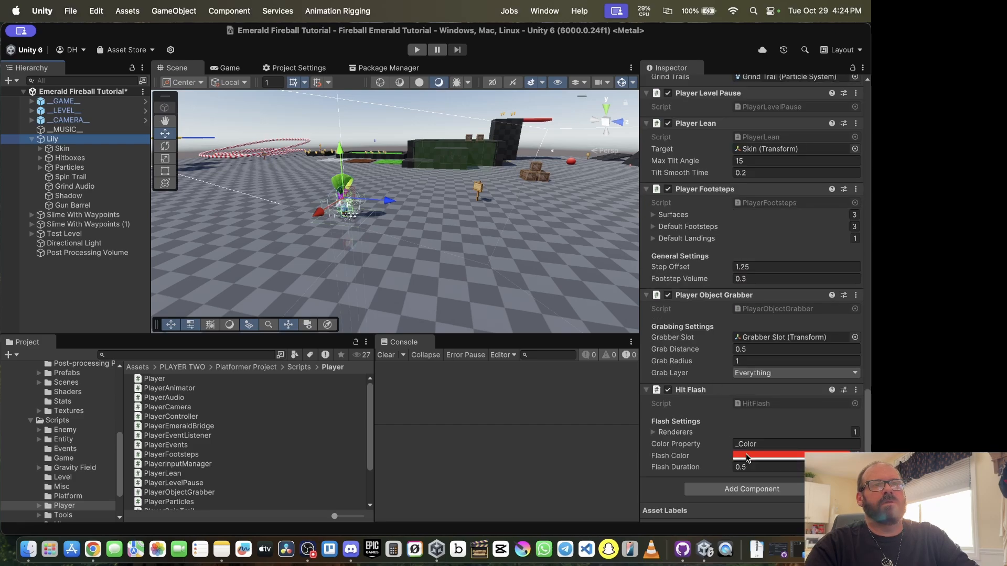
left_click(749, 487)
type("brid")
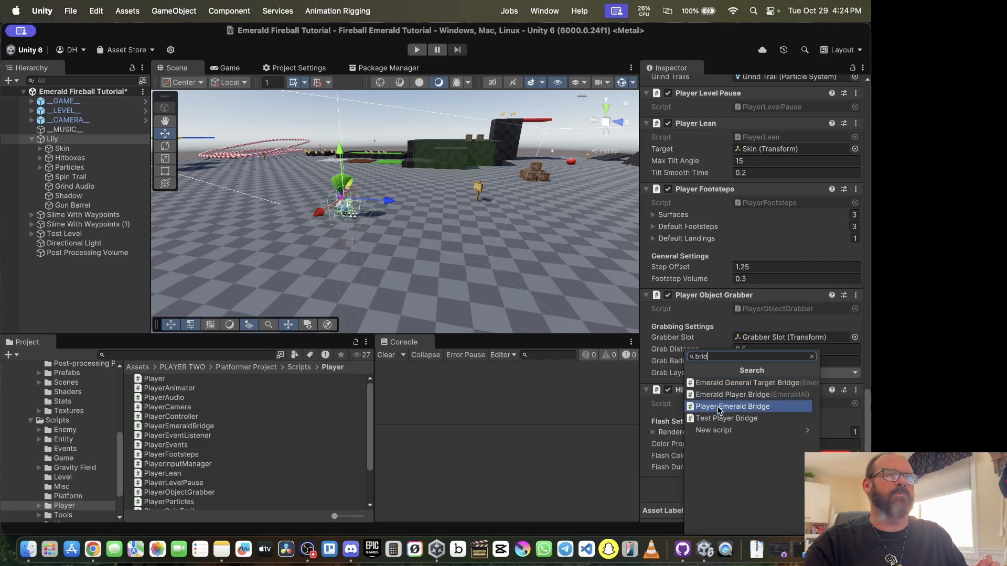
left_click(753, 408)
scroll(713, 443, "down", 10)
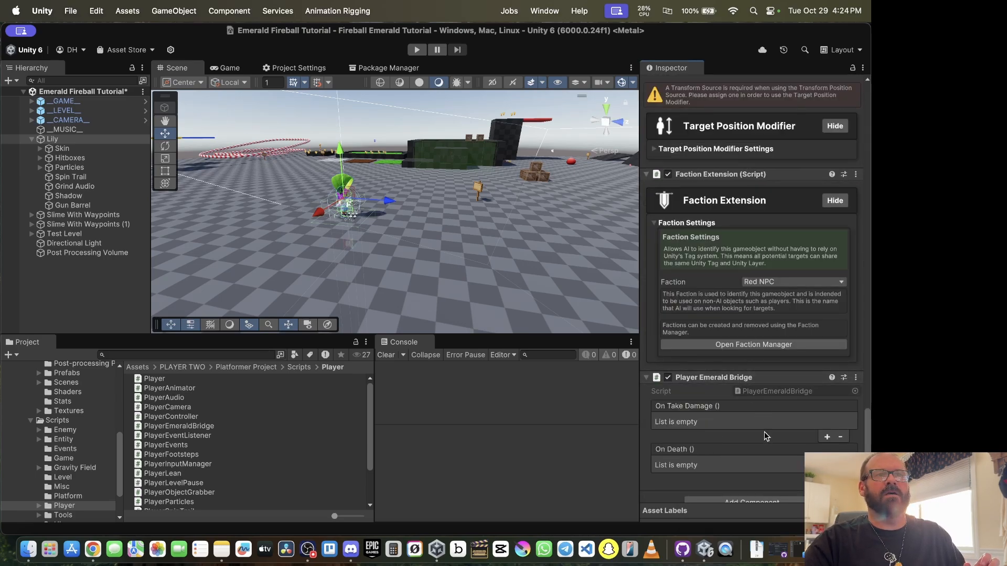
Step: In Lily's Target Position Modifier, assign Lily as the Transform Source, with Height Modifier 0.09 and Gizmo Radius 0.43
scroll(744, 300, "up", 1)
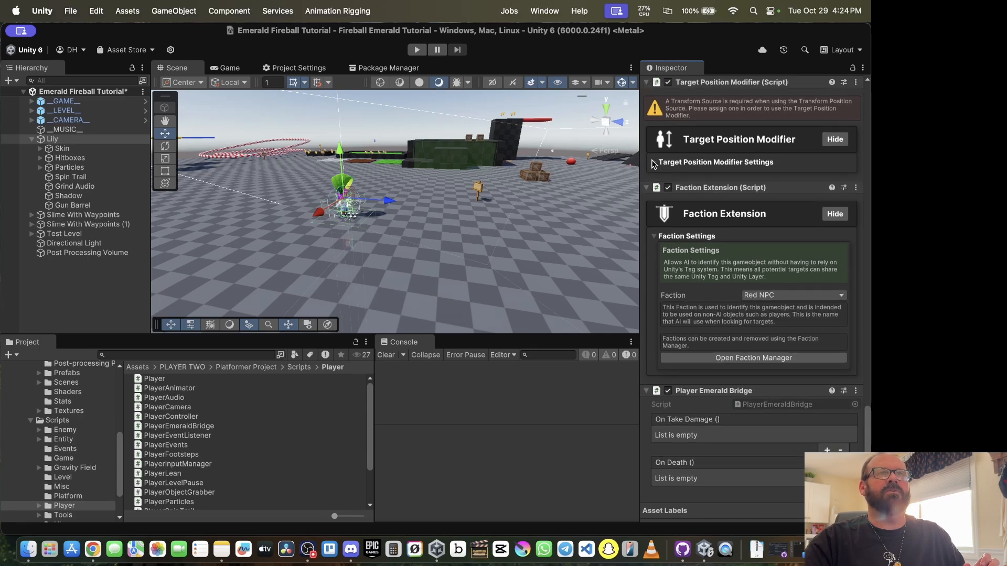
left_click(655, 163)
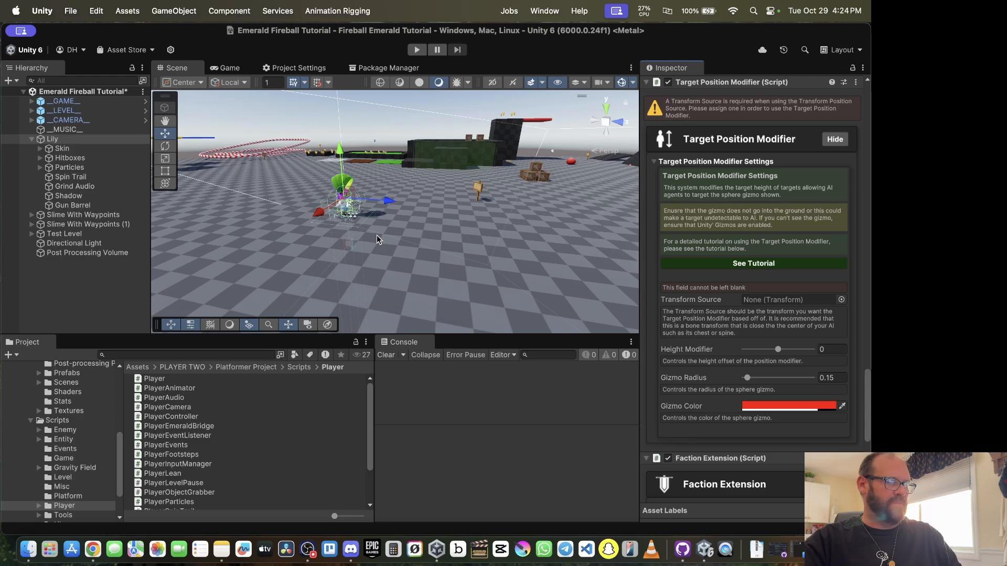
key("f")
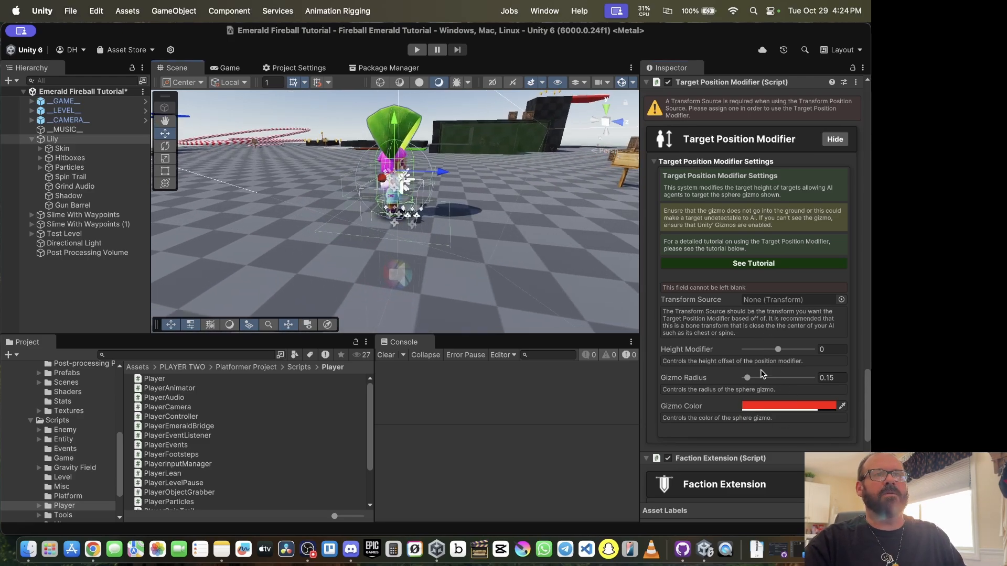
left_click_drag(748, 379, 766, 380)
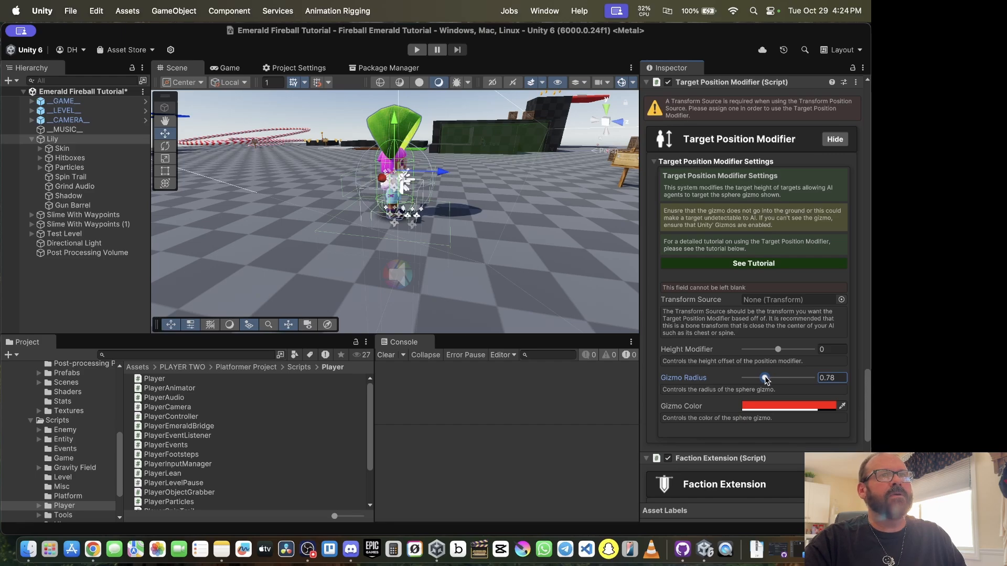
left_click_drag(53, 140, 779, 310)
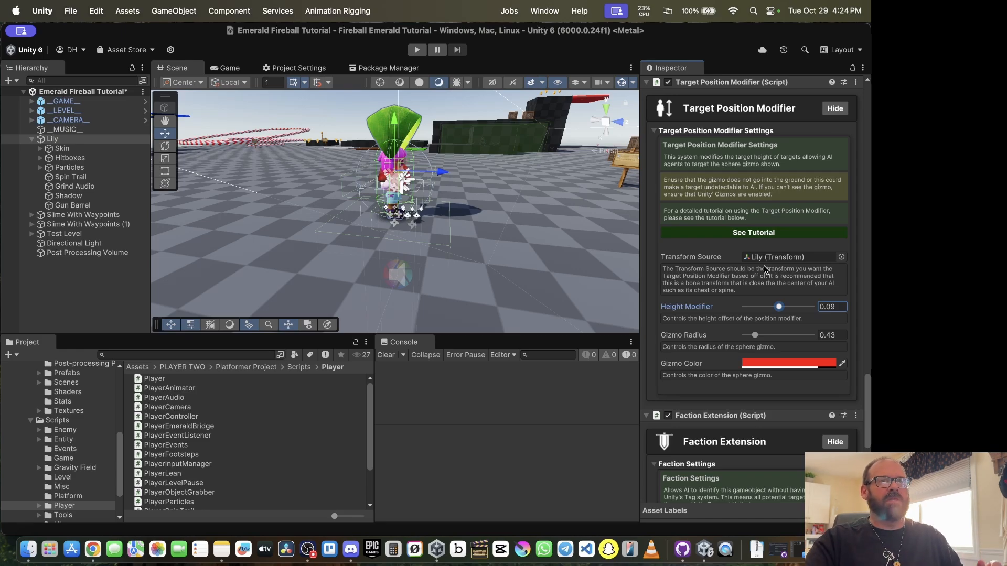
Step: Set the faction in Lily's Faction Extension to Player
scroll(692, 314, "down", 5)
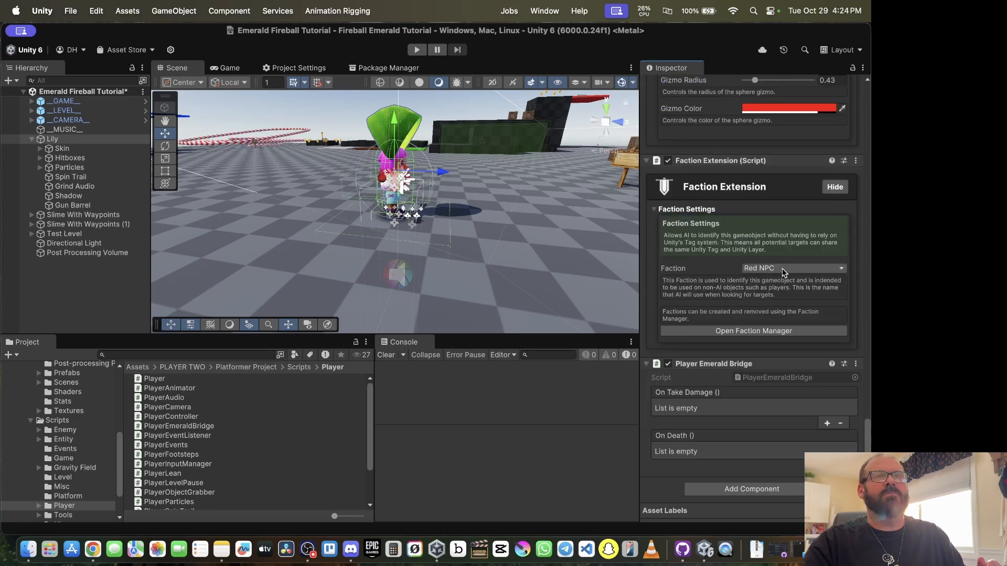
left_click(782, 269)
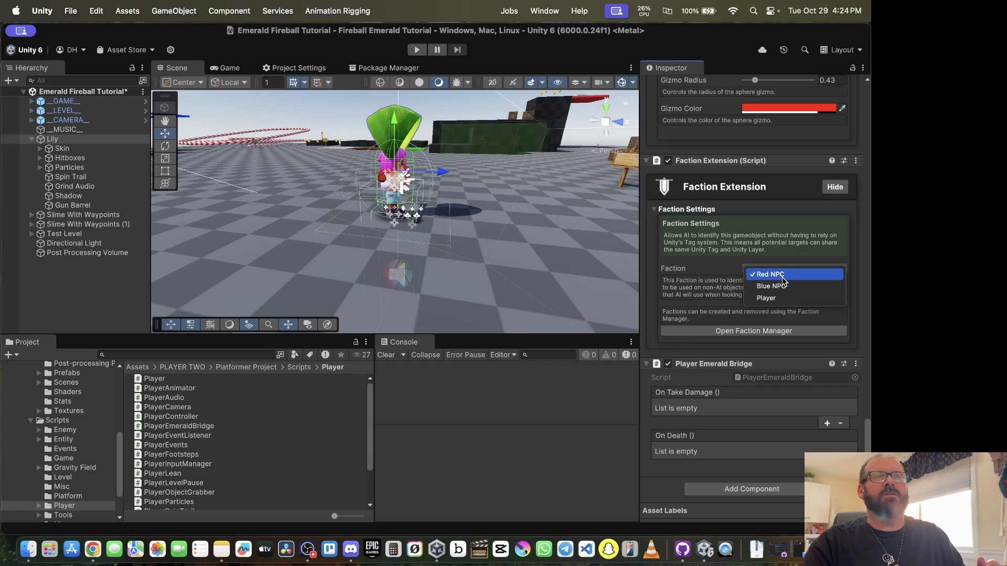
left_click(779, 299)
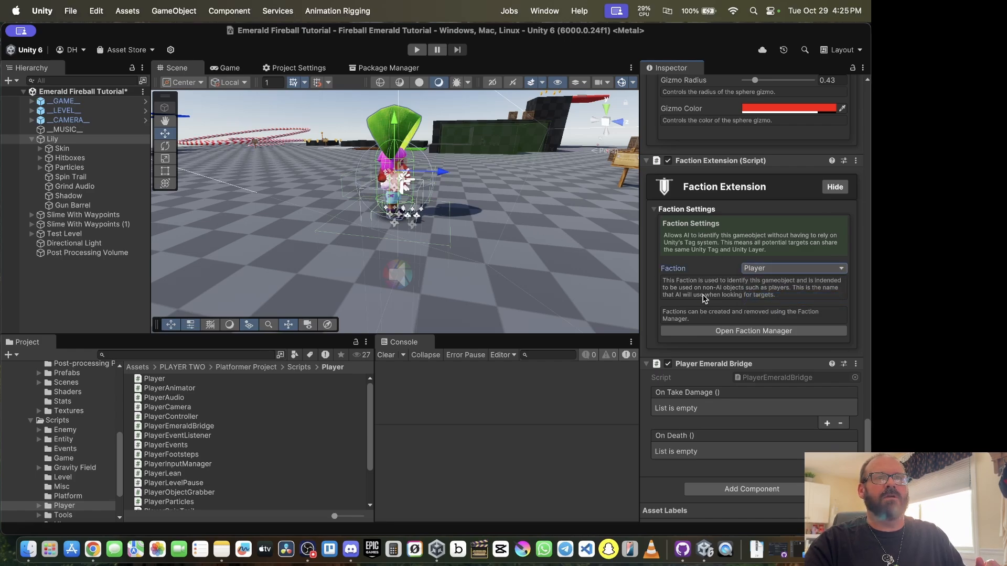
Step: Review the Target Position Modifier, Faction Extension and Player Emerald Bridge settings on Lily
scroll(332, 215, "down", 2)
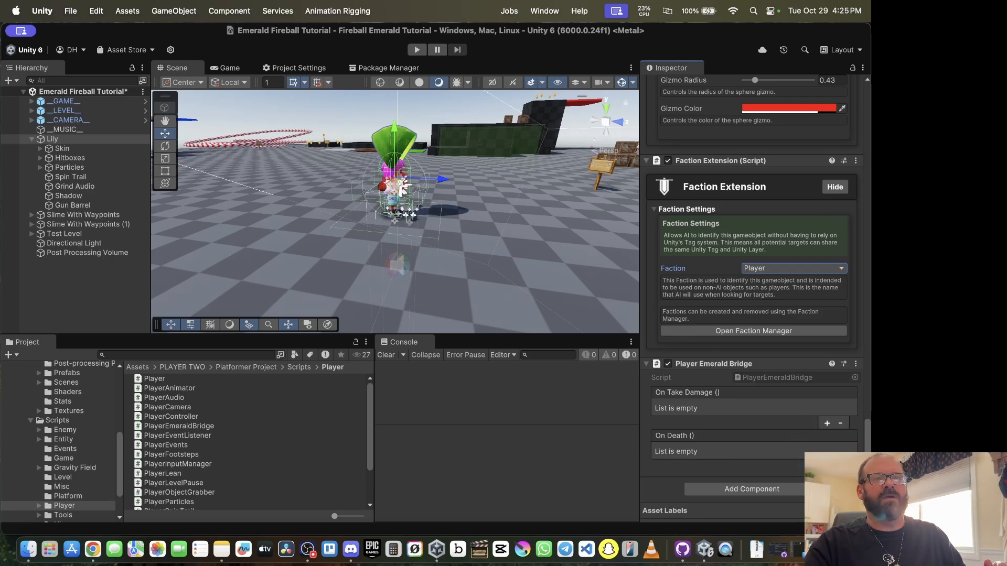
scroll(768, 410, "up", 5)
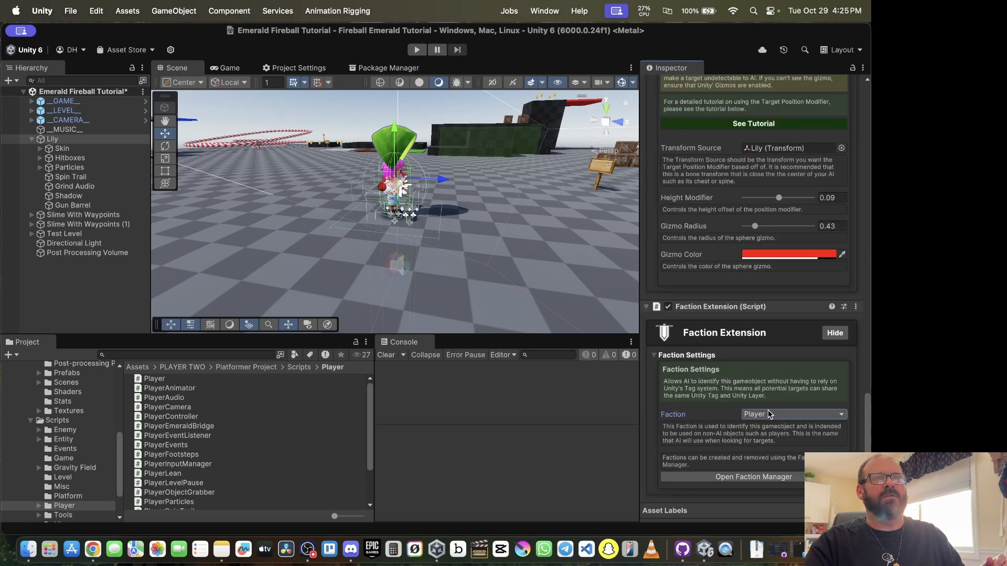
scroll(768, 414, "up", 5)
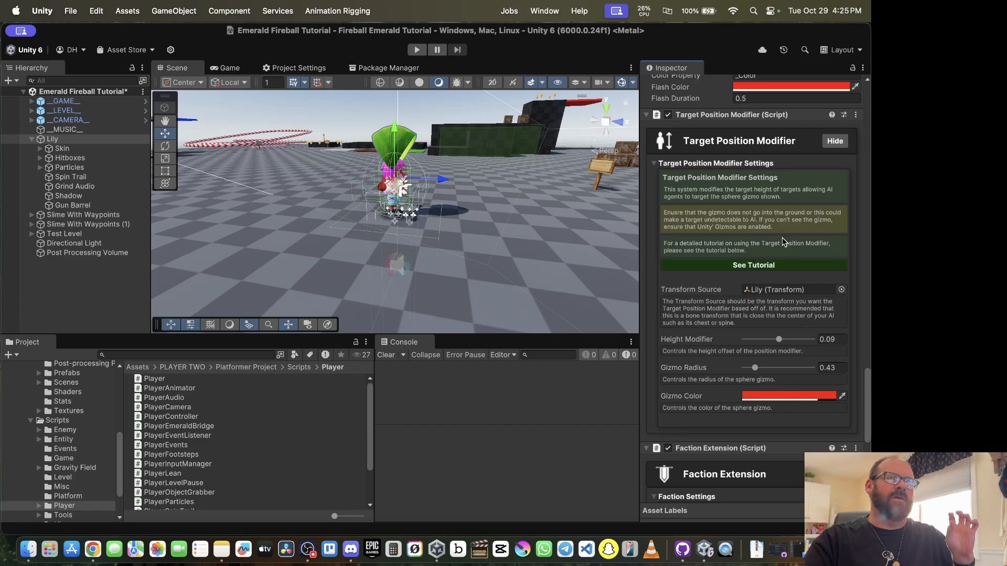
scroll(797, 362, "down", 10)
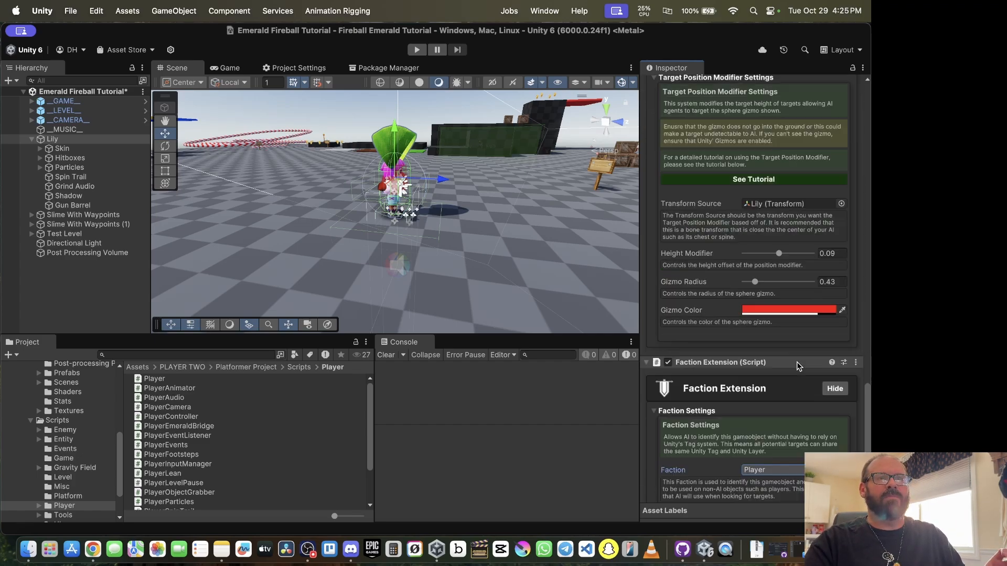
scroll(772, 339, "up", 11)
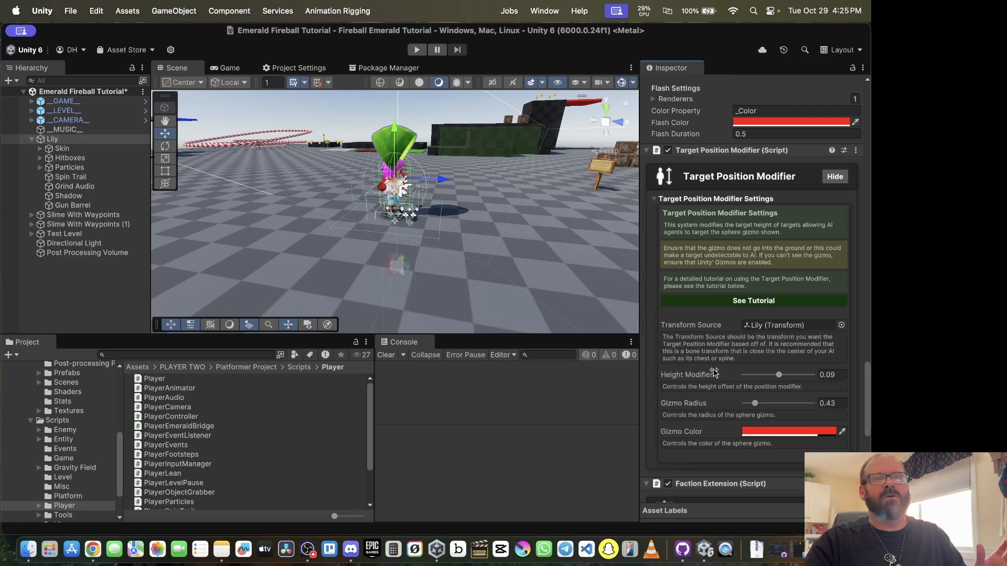
scroll(714, 371, "down", 10)
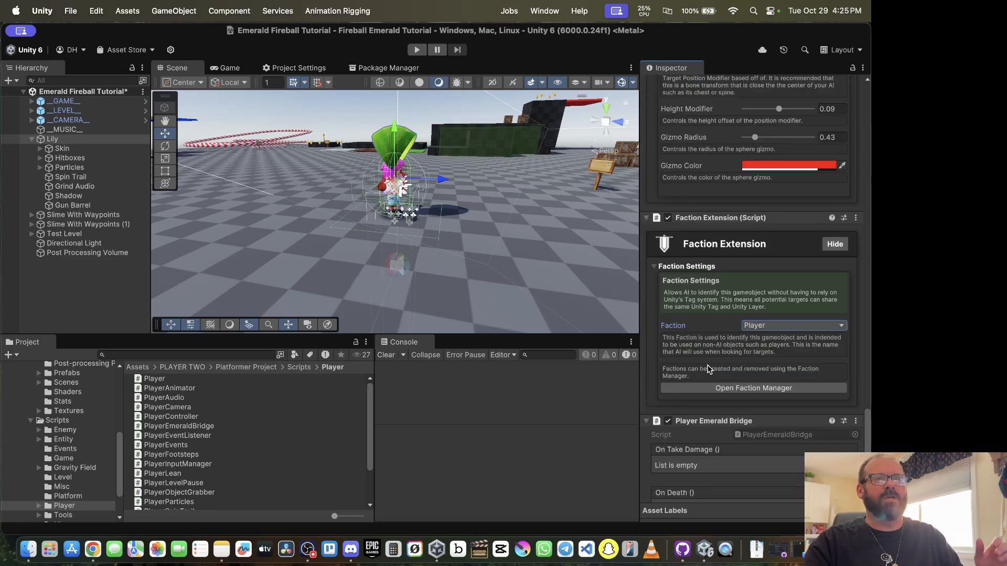
scroll(709, 369, "down", 1)
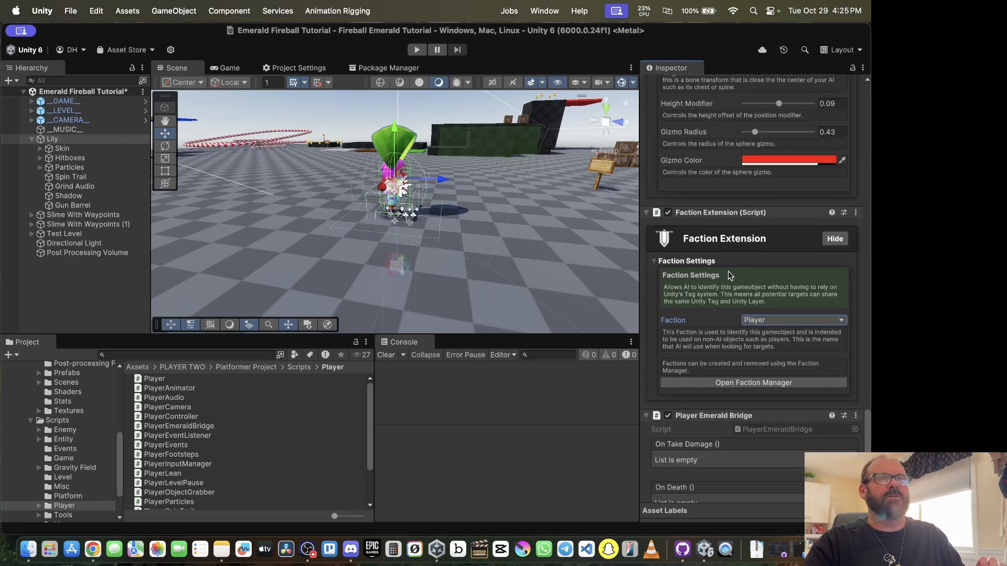
Step: Set Lily's tag to Player
scroll(731, 276, "up", 15)
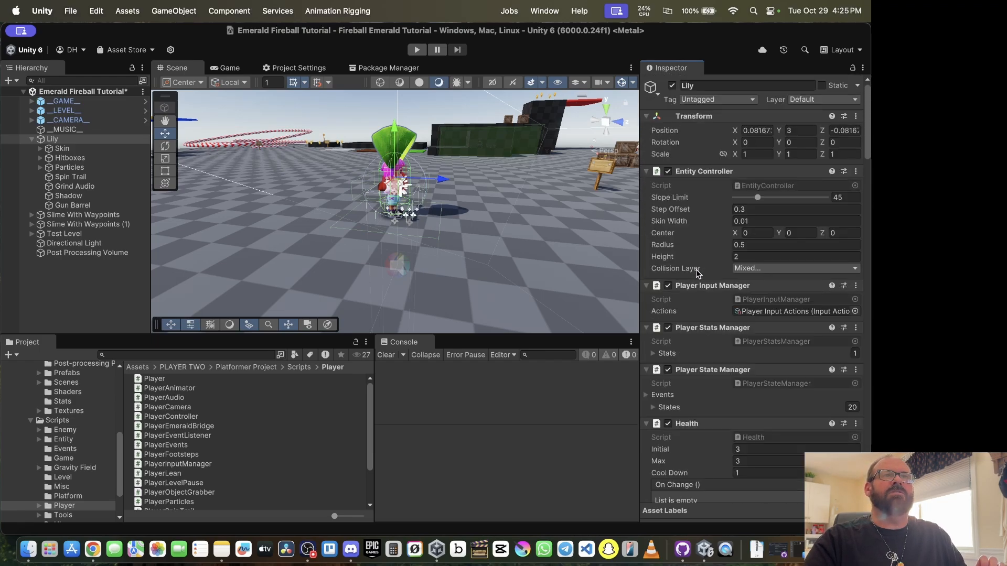
left_click(737, 99)
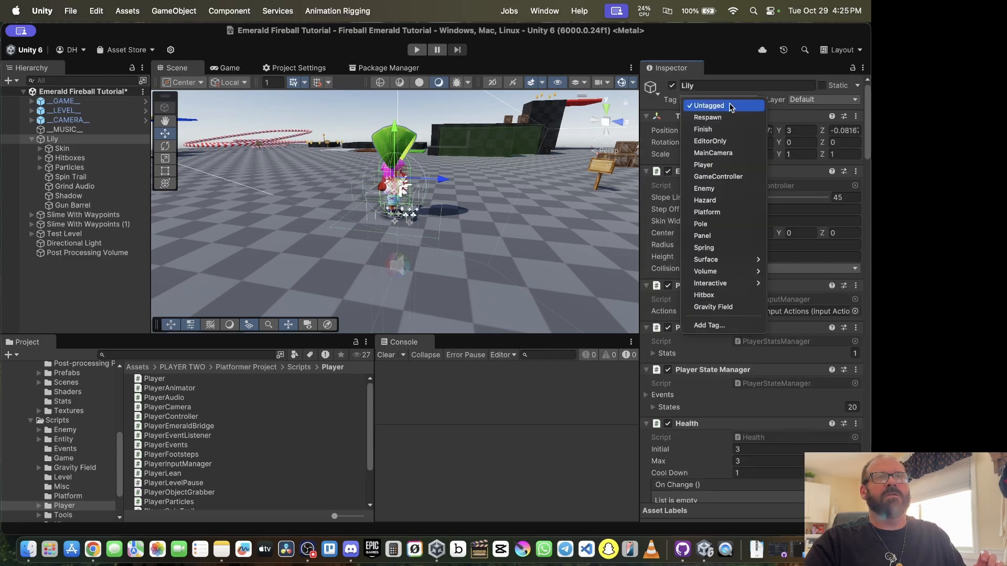
left_click(705, 165)
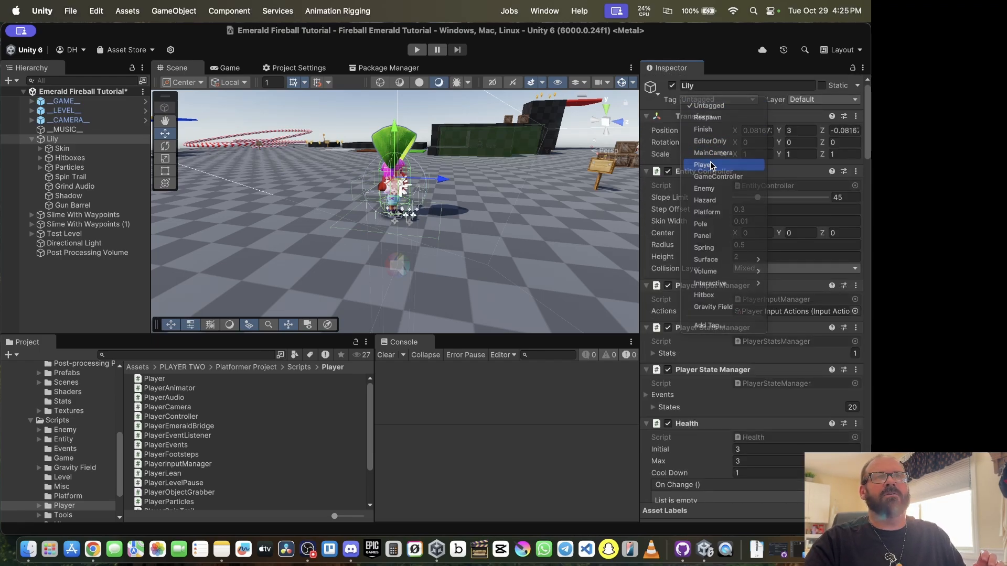
Step: Create a new layer named Player in User Layer 3
left_click(824, 100)
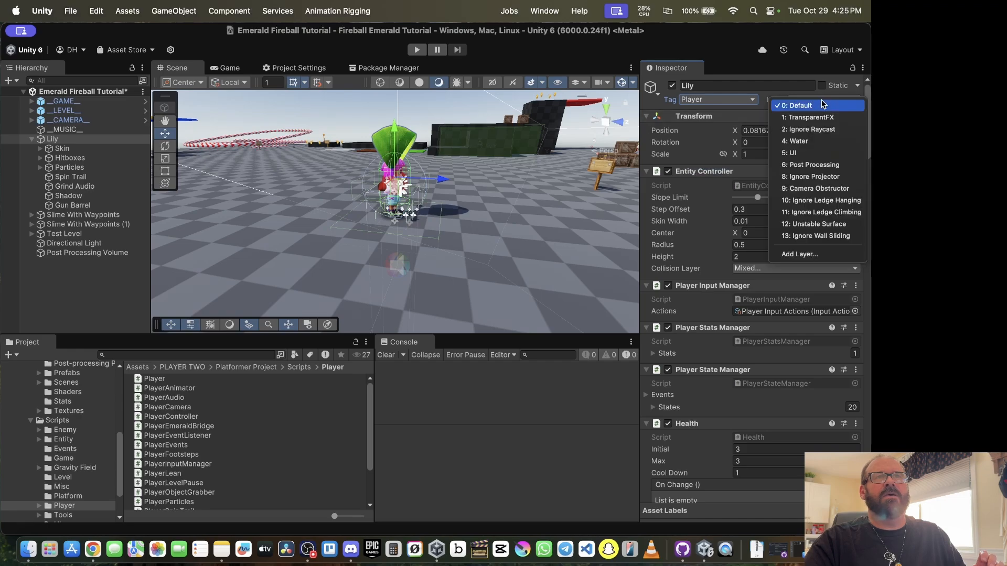
left_click(806, 253)
left_click(769, 194)
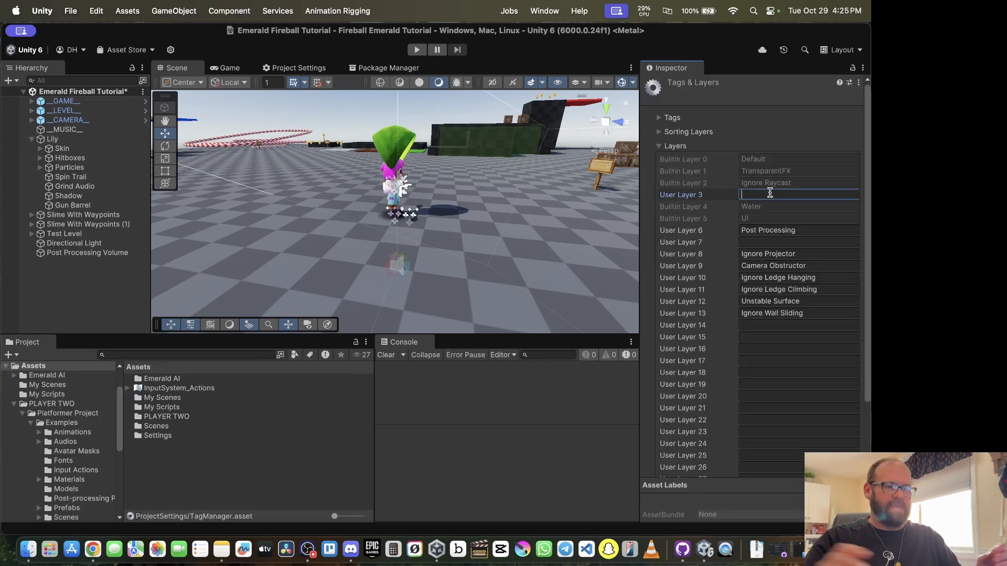
type("Player")
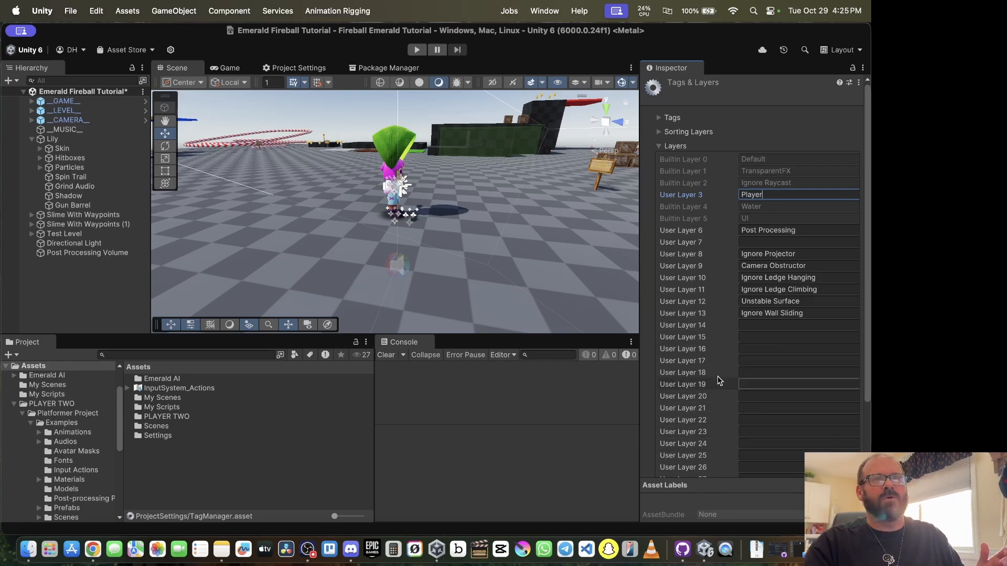
Step: Assign the Player layer to the Lily object only, without changing its children
left_click(51, 139)
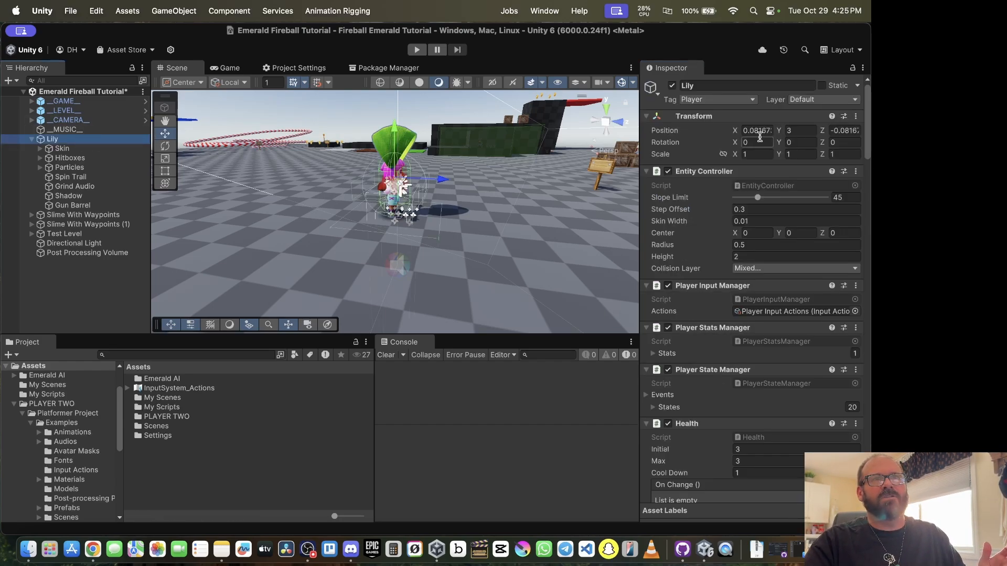
left_click(825, 100)
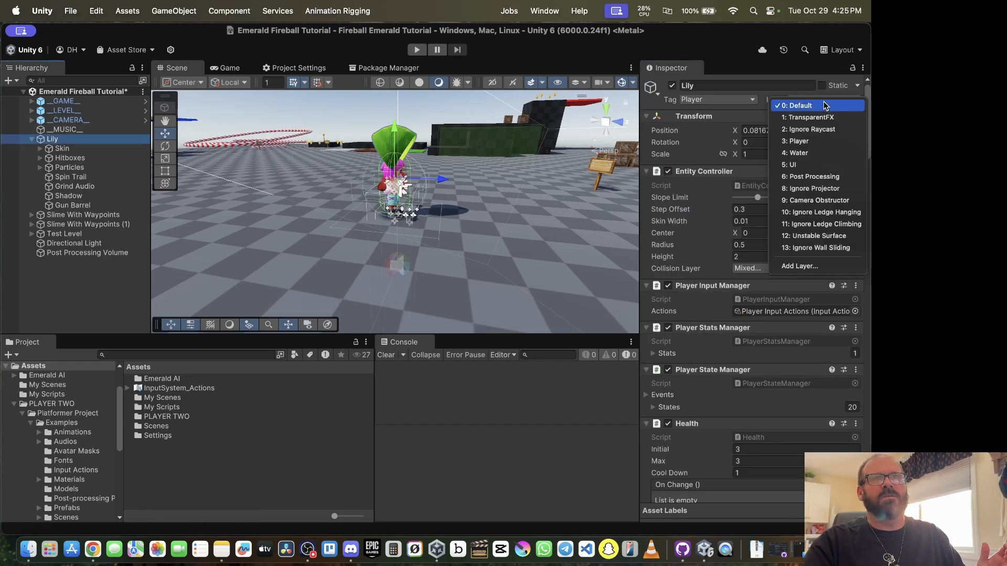
left_click(816, 141)
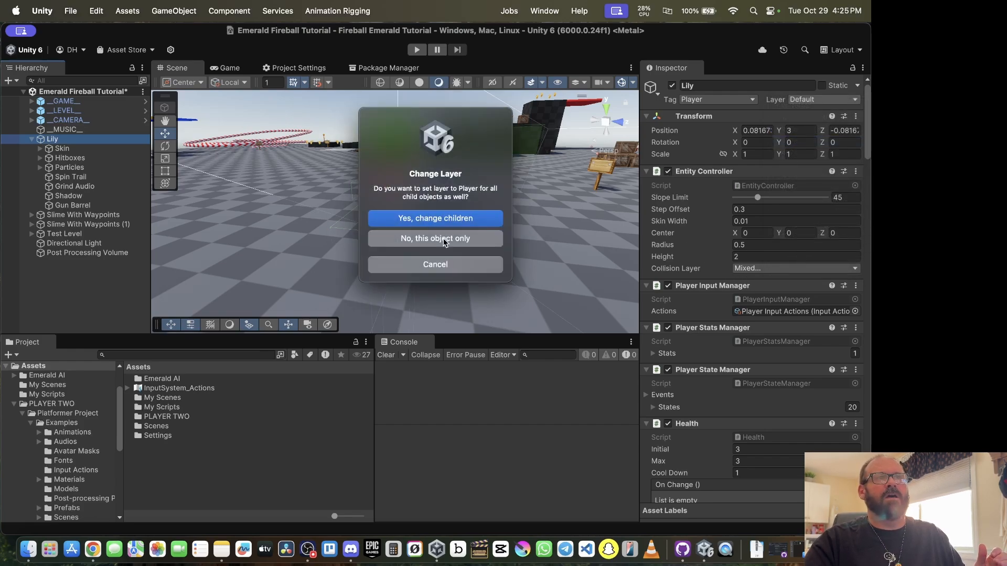
left_click(443, 239)
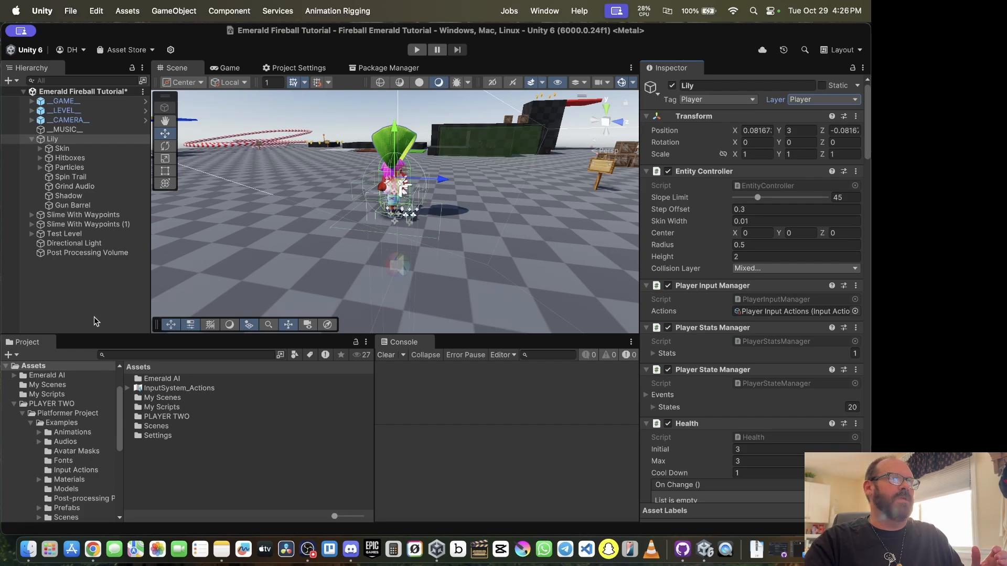
Step: Replace the Entity Hitbox component on Lily's Spin Hitbox with Entity Hitbox Emerald
left_click(40, 157)
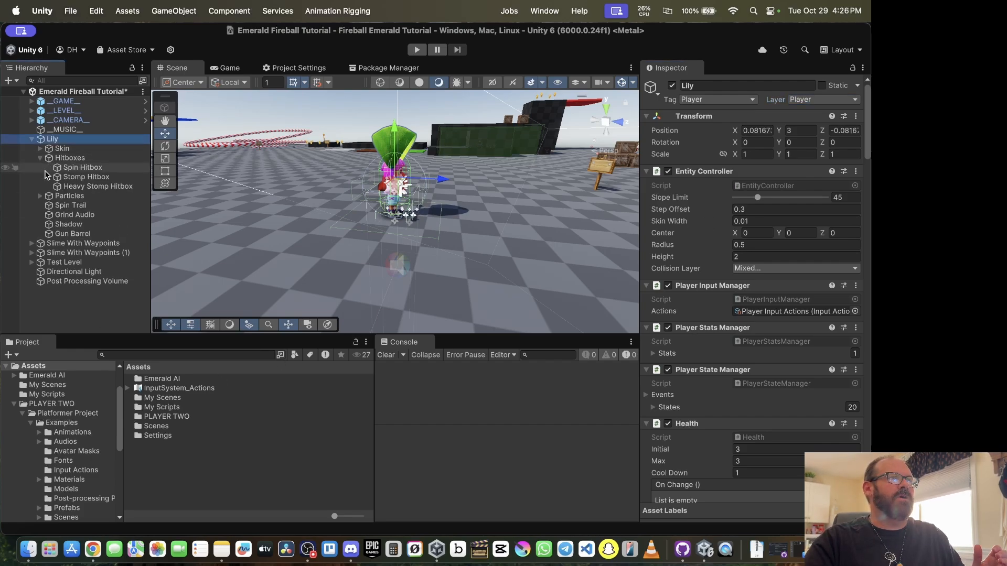
left_click(64, 168)
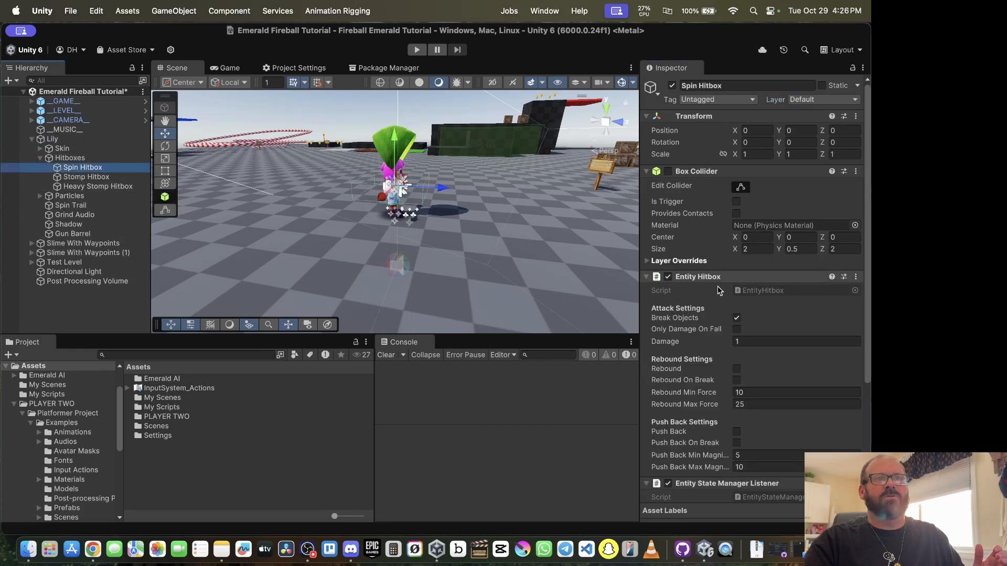
scroll(686, 295, "down", 2)
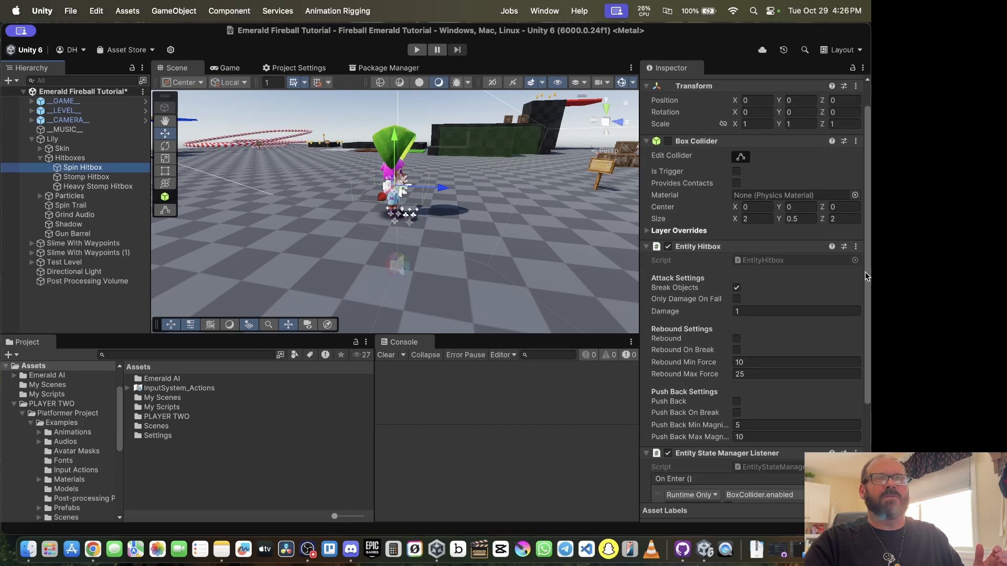
left_click(856, 246)
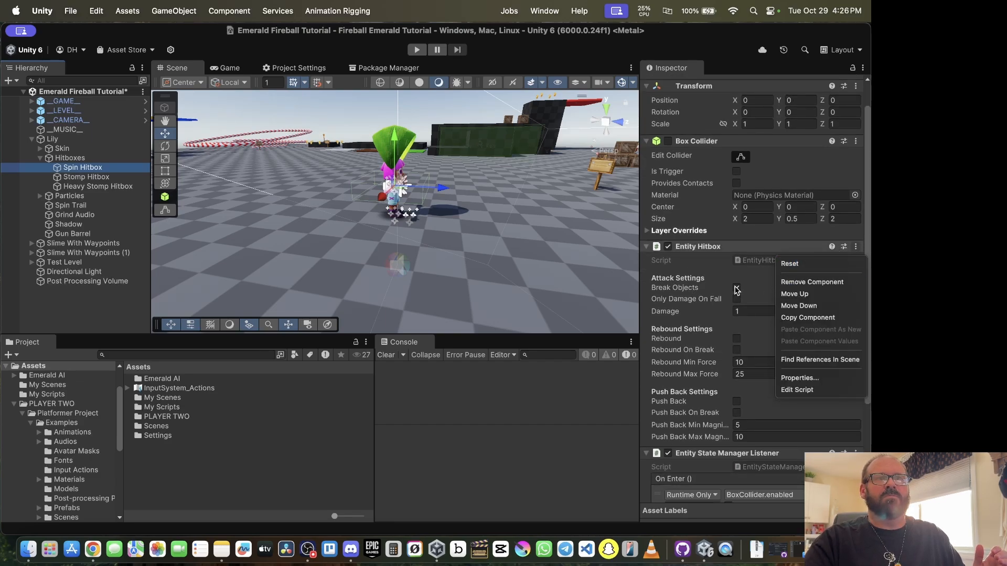
left_click(795, 282)
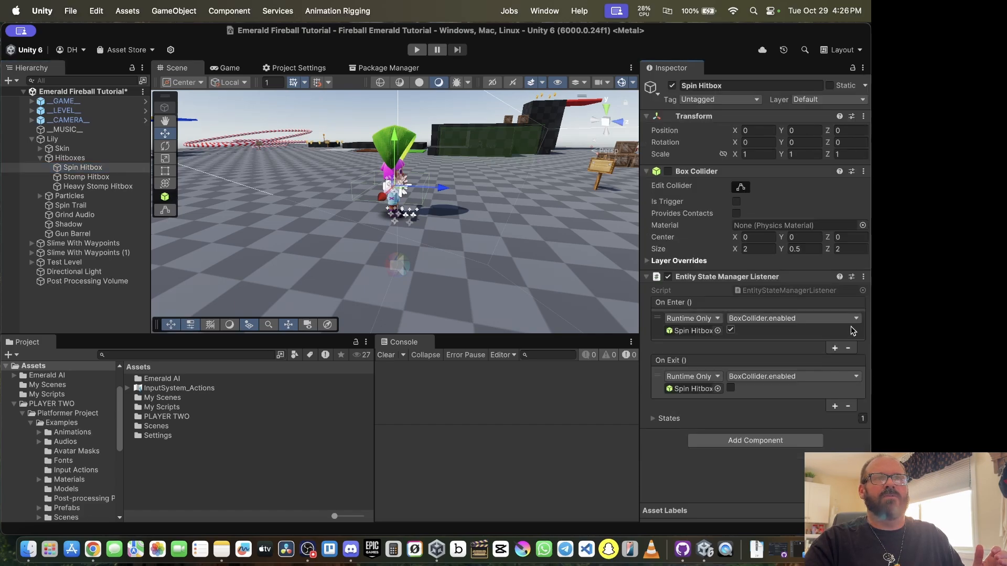
left_click(745, 442)
type("hit")
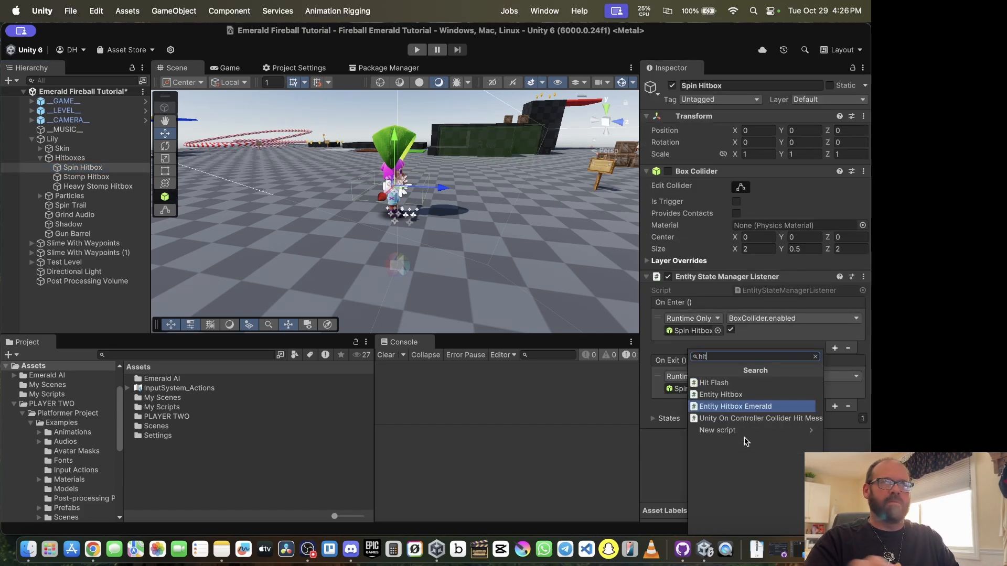
left_click(728, 407)
Step: Enable Break Objects and set Damage to 10 on the Spin Hitbox's Entity Hitbox Emerald component
scroll(728, 408, "down", 3)
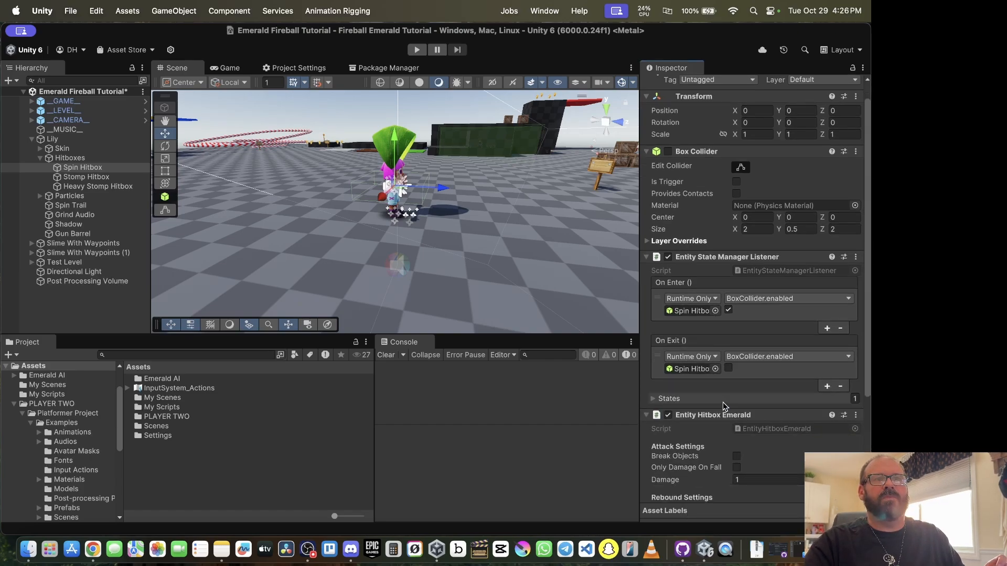
left_click(736, 408)
scroll(691, 446, "down", 4)
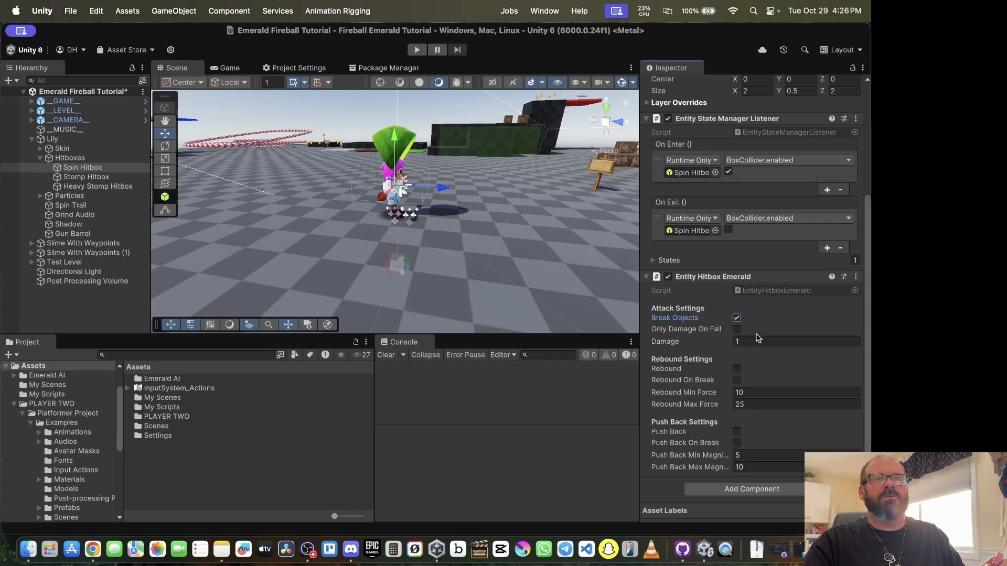
left_click(754, 339)
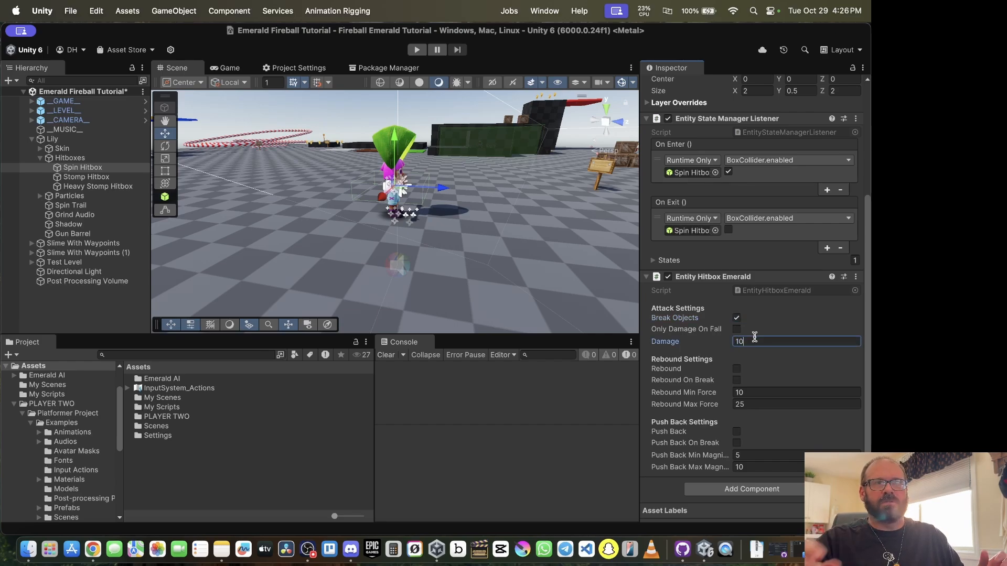
Step: Replace the Entity Hitbox component on Lily's Stomp Hitbox with Entity Hitbox Emerald
left_click(90, 178)
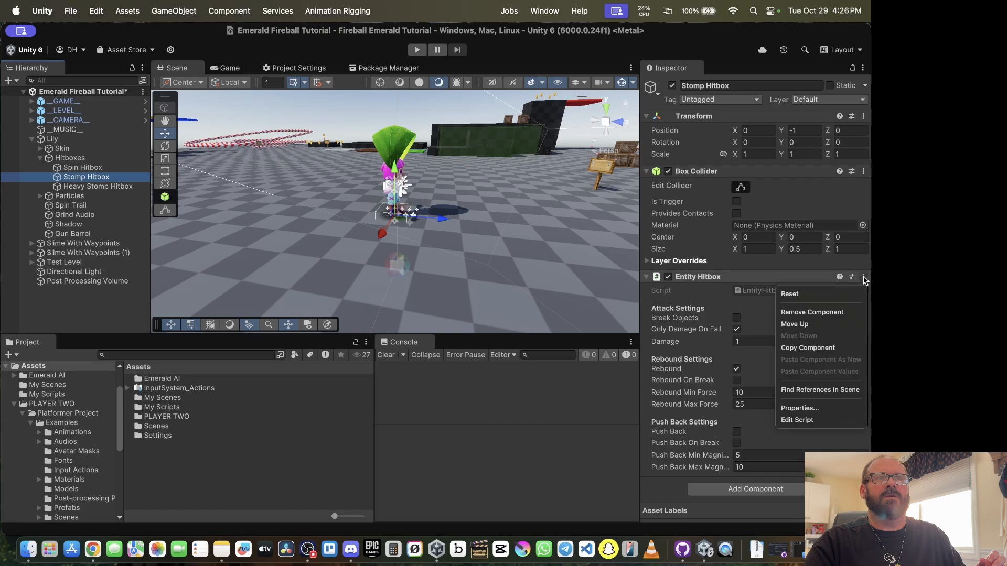
left_click(810, 312)
left_click(745, 283)
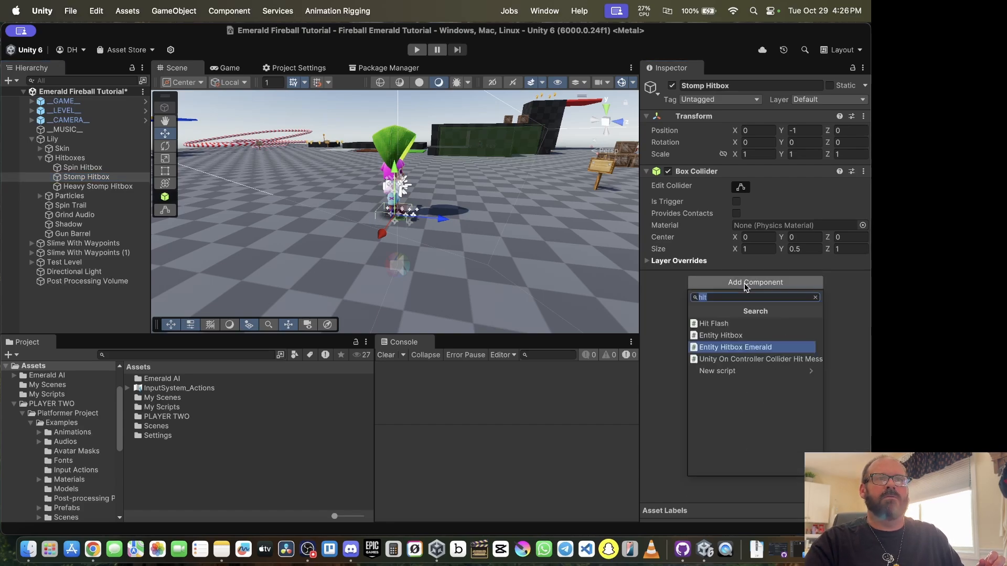
left_click(747, 349)
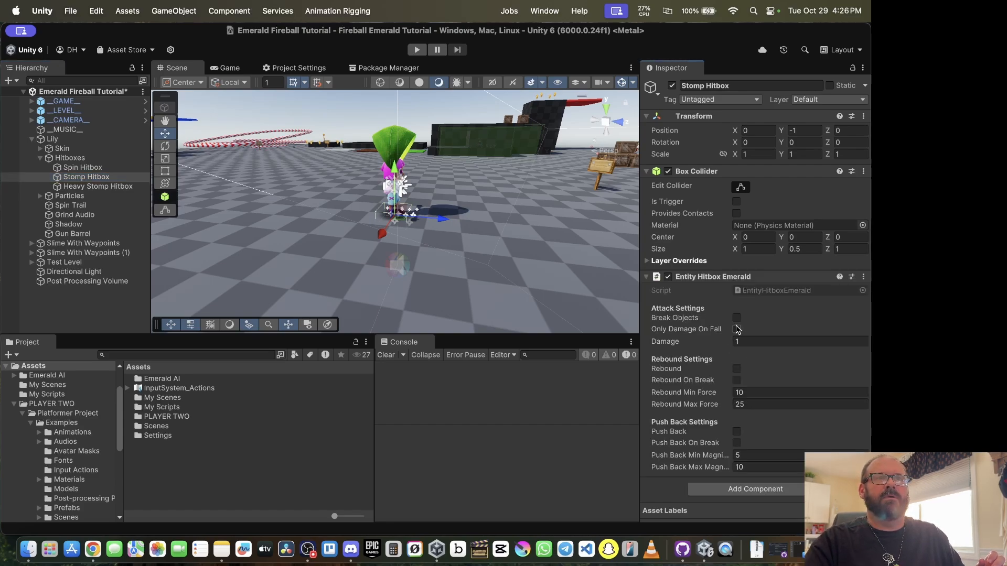
Step: Enable Only Damage On Fall and Rebound on the Stomp Hitbox's Entity Hitbox Emerald, and set Damage to 10
left_click(736, 369)
left_click(762, 341)
type("10")
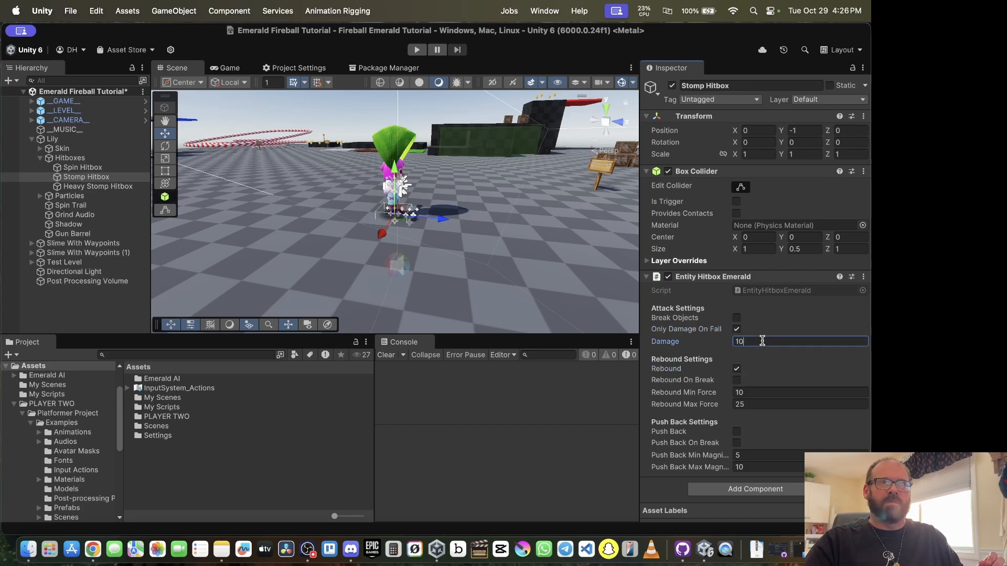
Step: Replace the Entity Hitbox component on Lily's Heavy Stomp Hitbox with Entity Hitbox Emerald
left_click(120, 187)
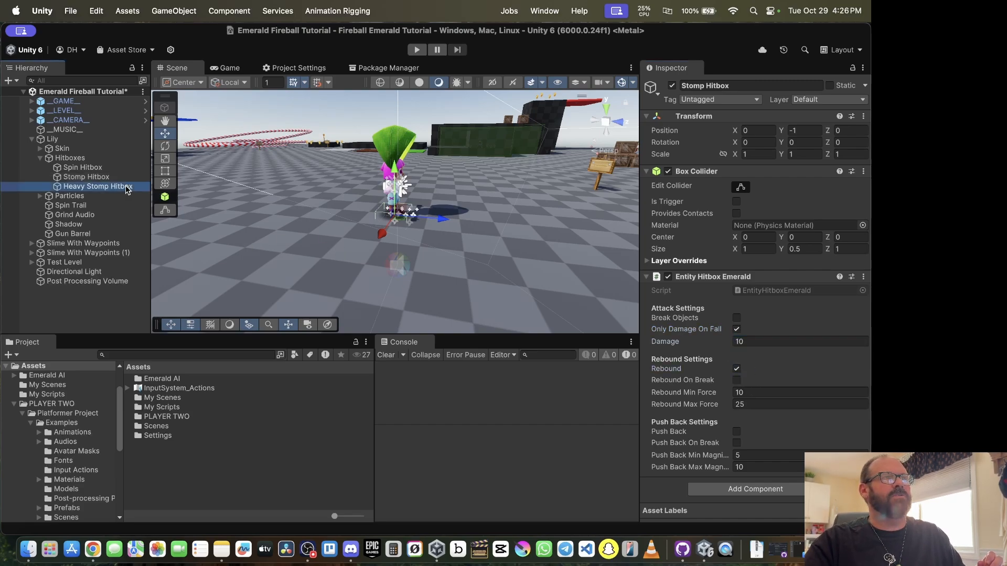
scroll(800, 298, "down", 3)
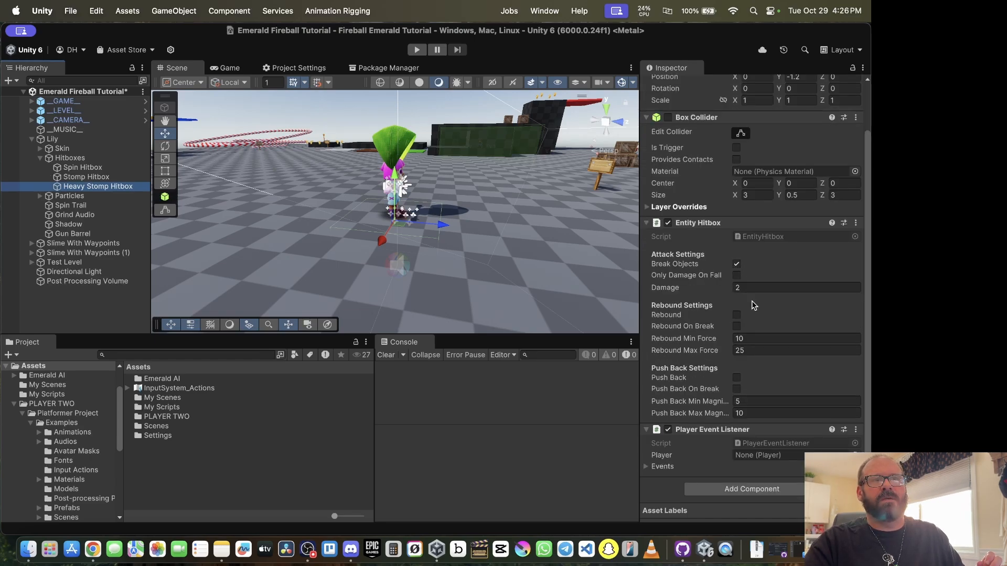
left_click(856, 224)
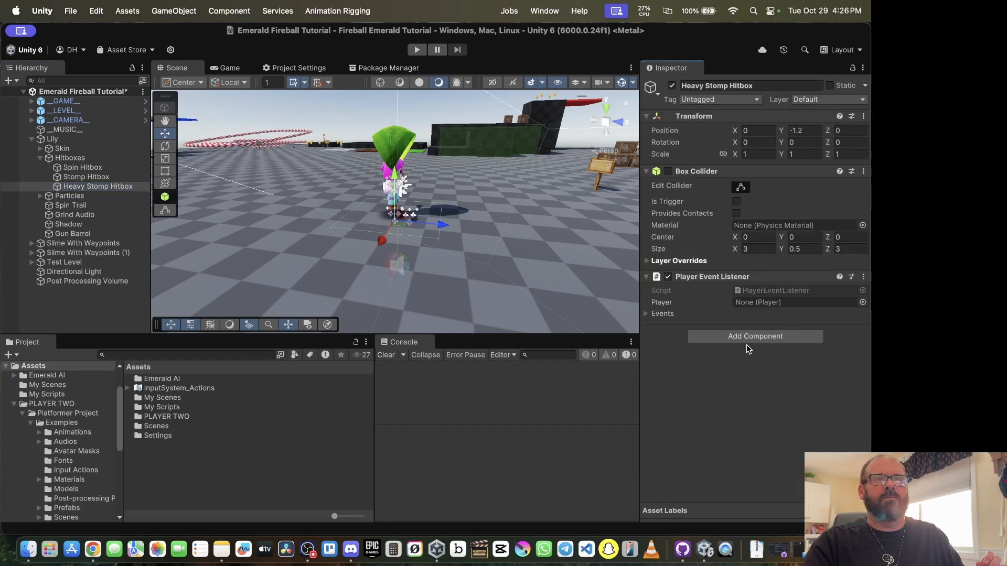
left_click(750, 337)
left_click(750, 402)
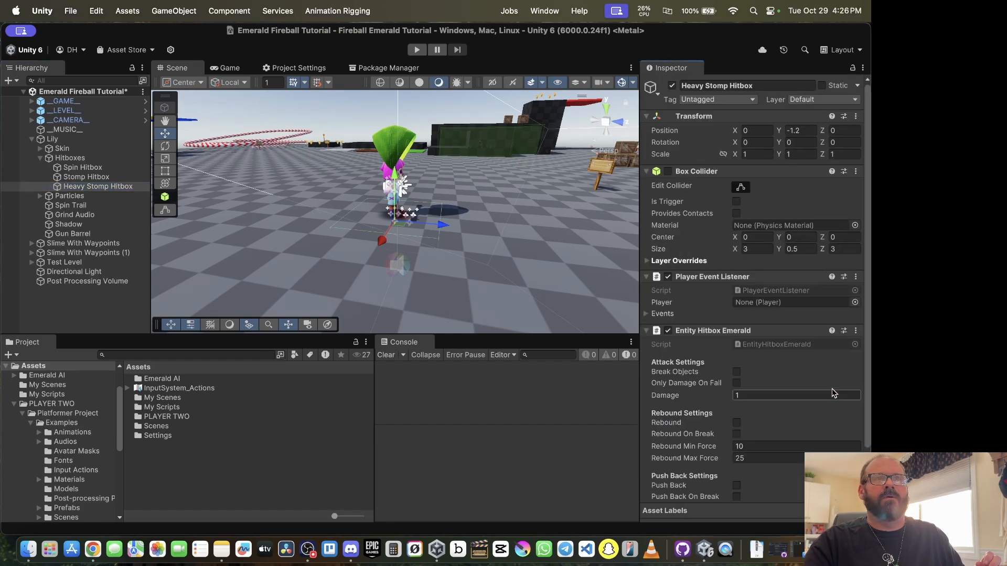
Step: Enable Break Objects and set Damage to 10 on the Heavy Stomp Hitbox's Entity Hitbox Emerald component
scroll(834, 393, "down", 2)
left_click(736, 318)
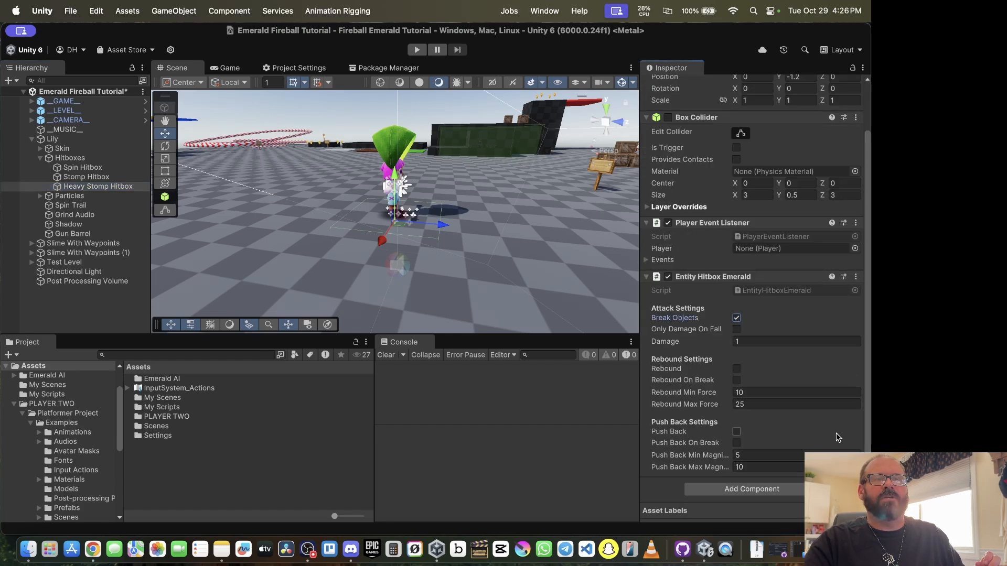
left_click(766, 342)
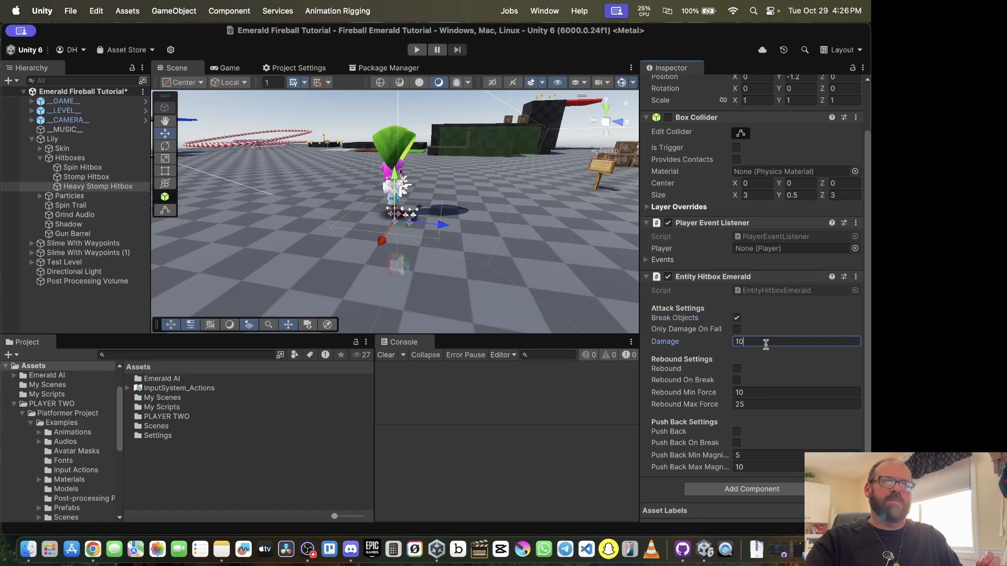
key("Return")
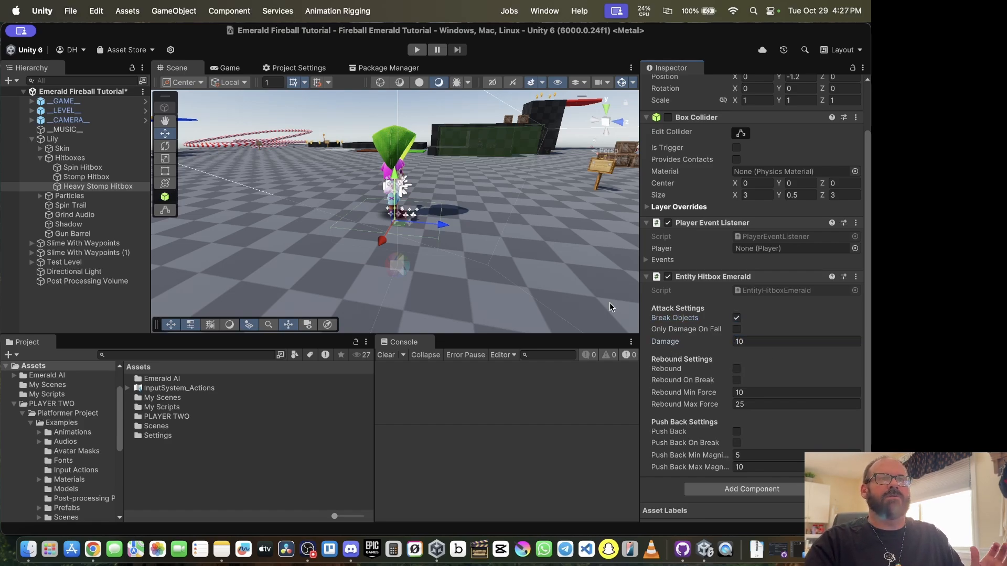
Step: Save the Emerald Fireball Tutorial scene and test it briefly in Play mode
left_click(94, 11)
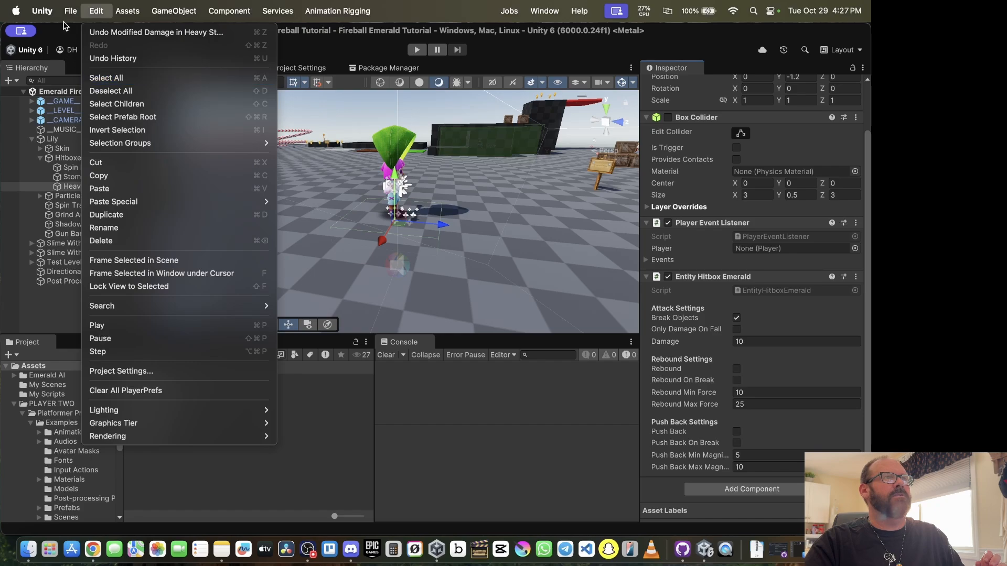
mouse_move(70, 11)
left_click(85, 78)
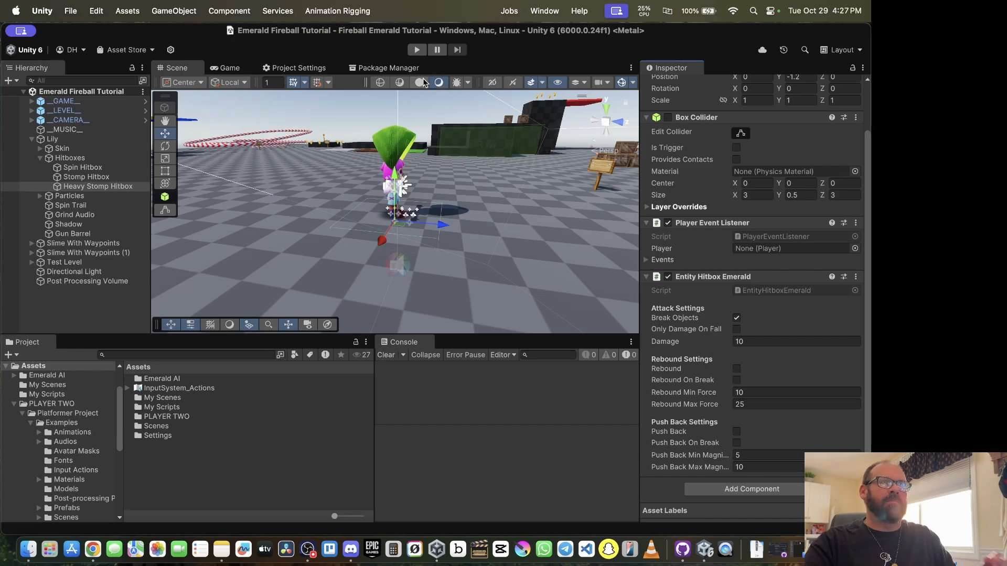
left_click(417, 50)
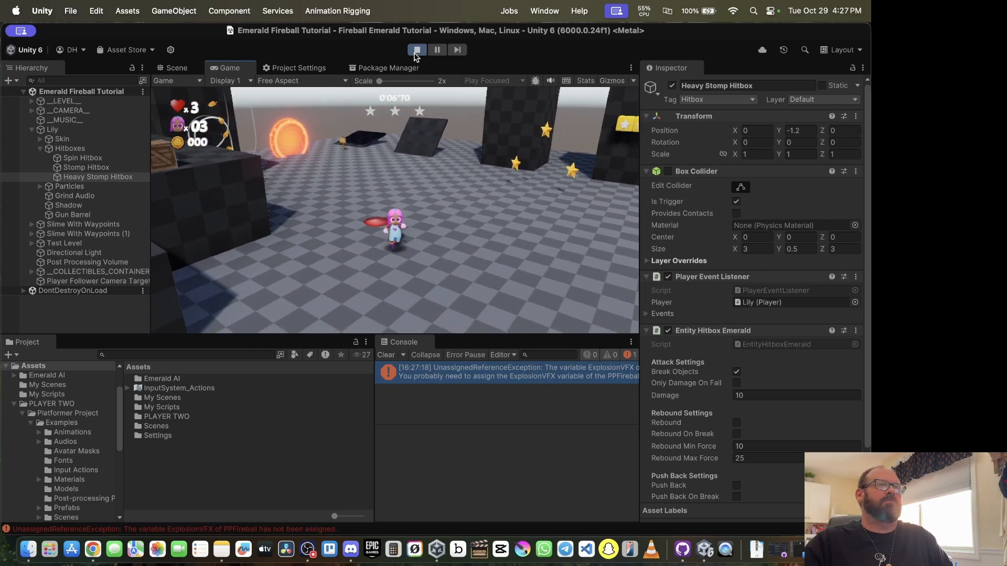
left_click(416, 51)
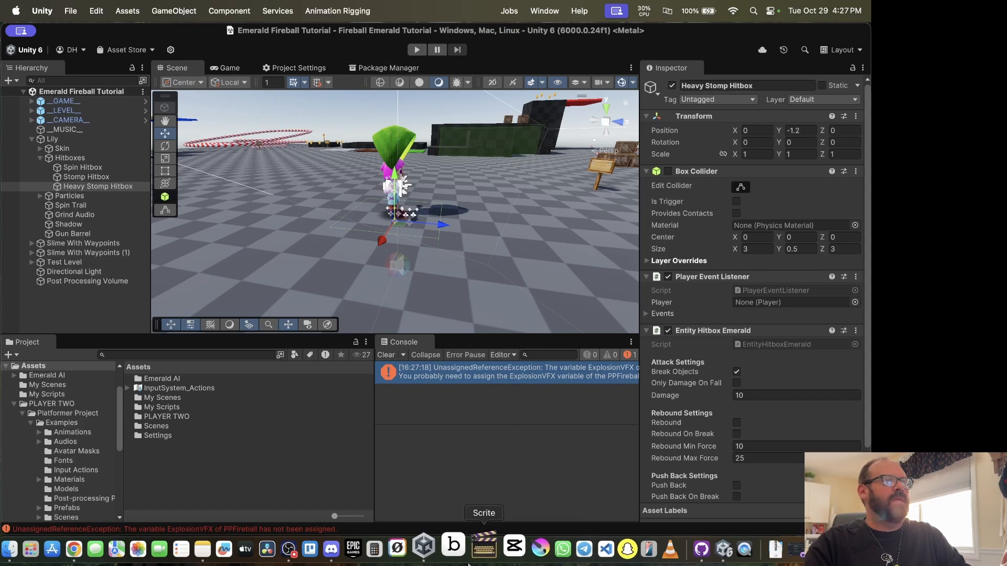
Step: Open the Melee Combat Demo scene from Emerald AI's Demo Scenes folder
left_click(14, 405)
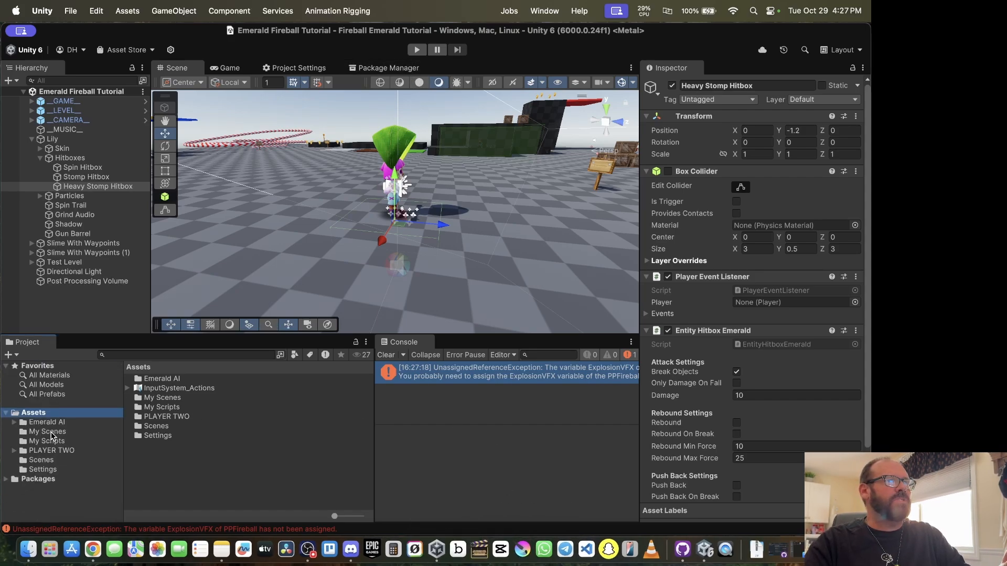
left_click(13, 422)
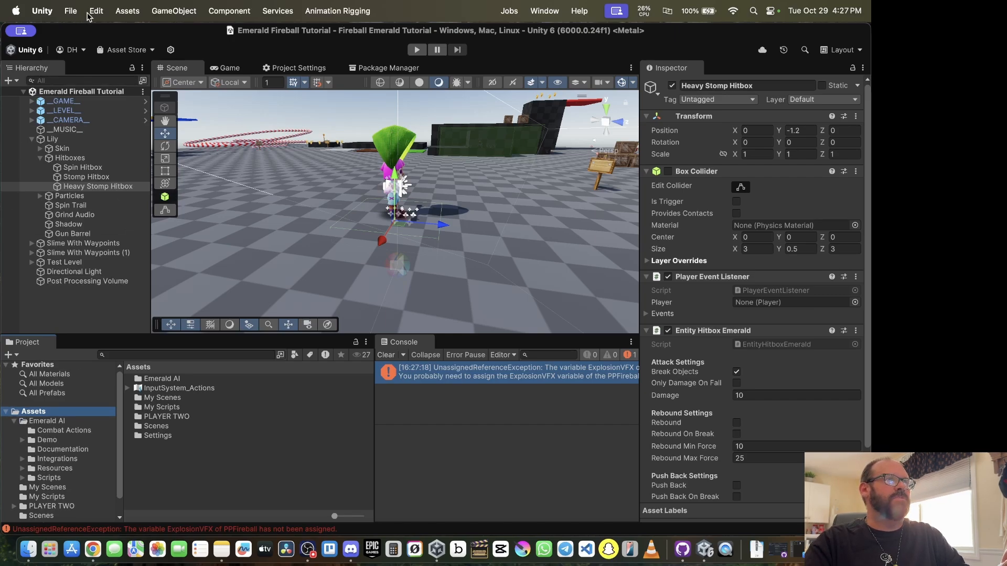
left_click(71, 11)
left_click(89, 242)
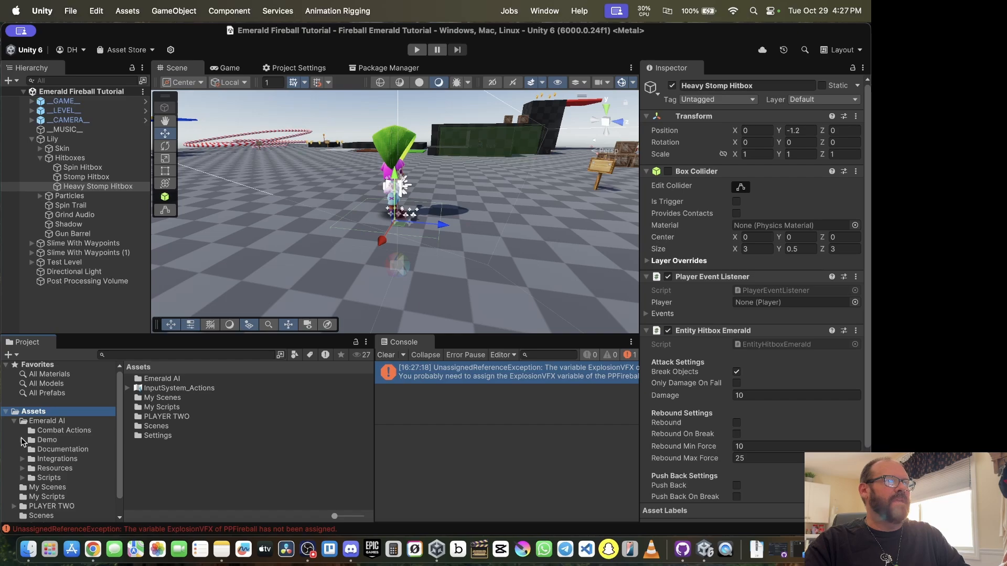
left_click(23, 440)
left_click(50, 450)
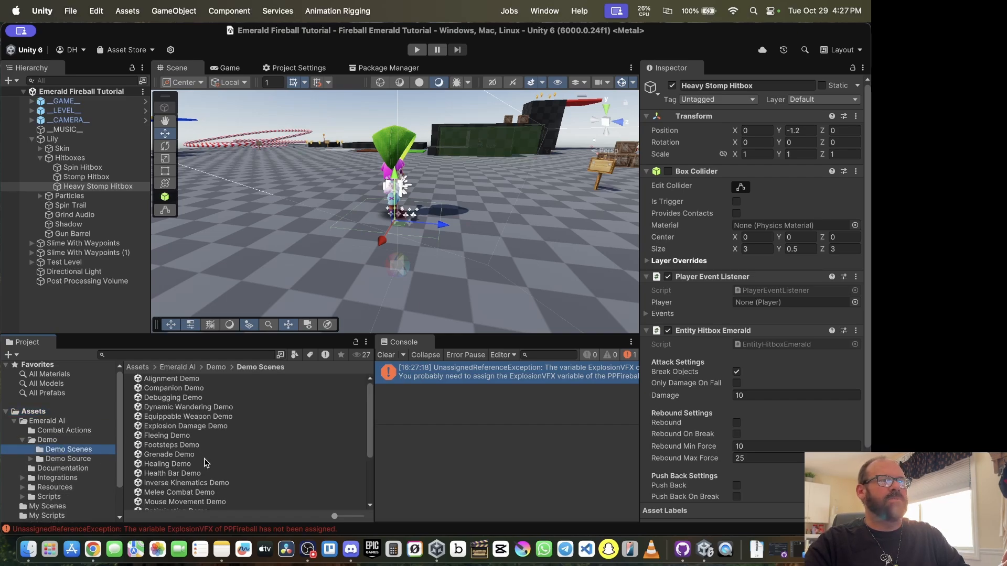
scroll(204, 463, "down", 3)
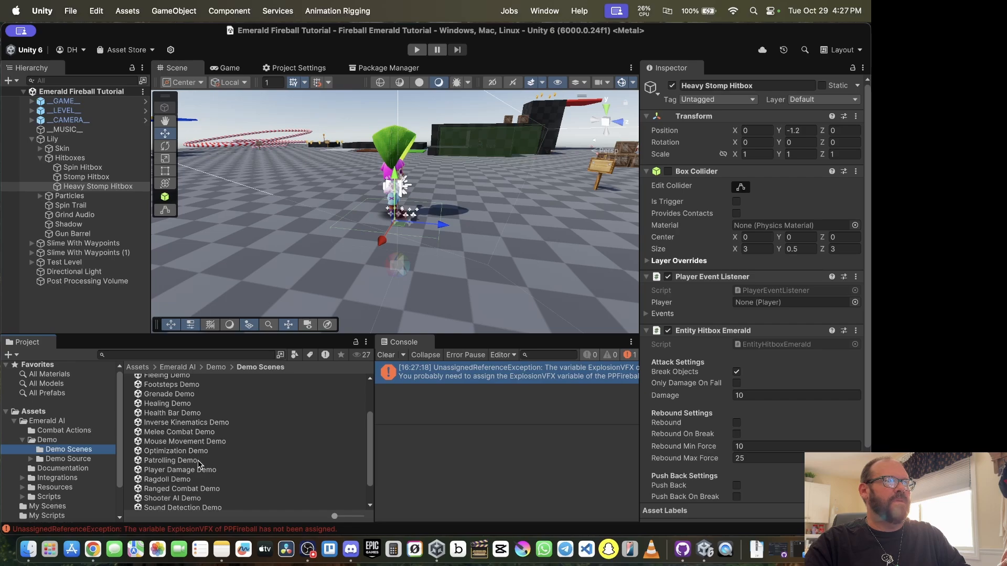
double_click(138, 433)
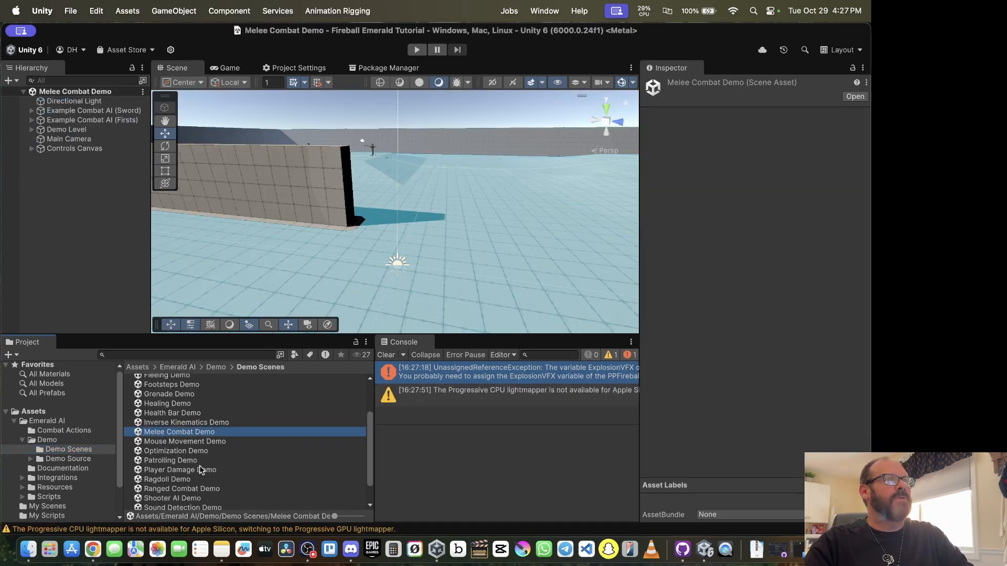
Step: Copy Example Combat AI (Sword) from the demo scene and paste it into the Emerald Fireball Tutorial scene in My Scenes
right_click(74, 114)
left_click(94, 131)
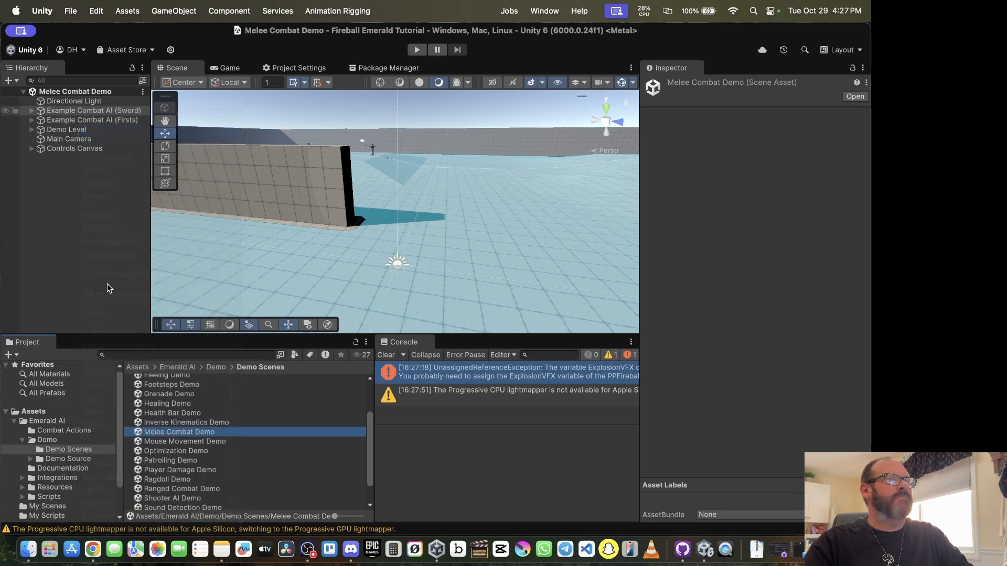
left_click(14, 422)
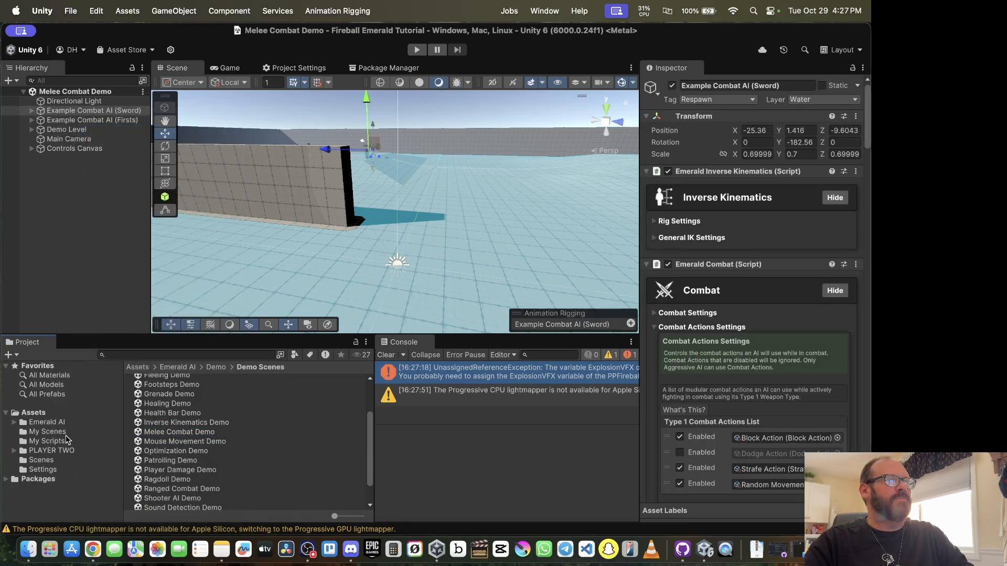
left_click(48, 432)
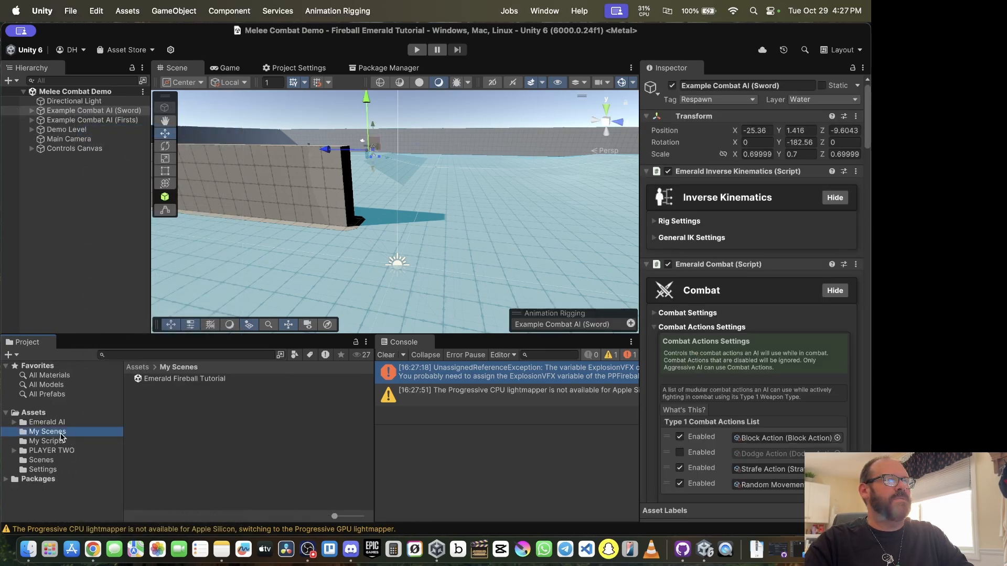
double_click(179, 379)
right_click(43, 229)
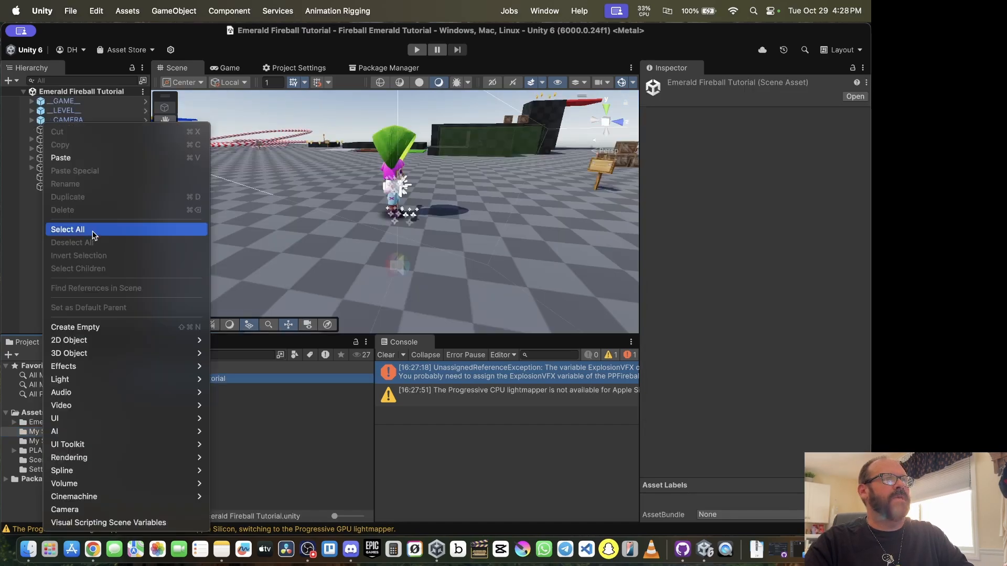
left_click(65, 158)
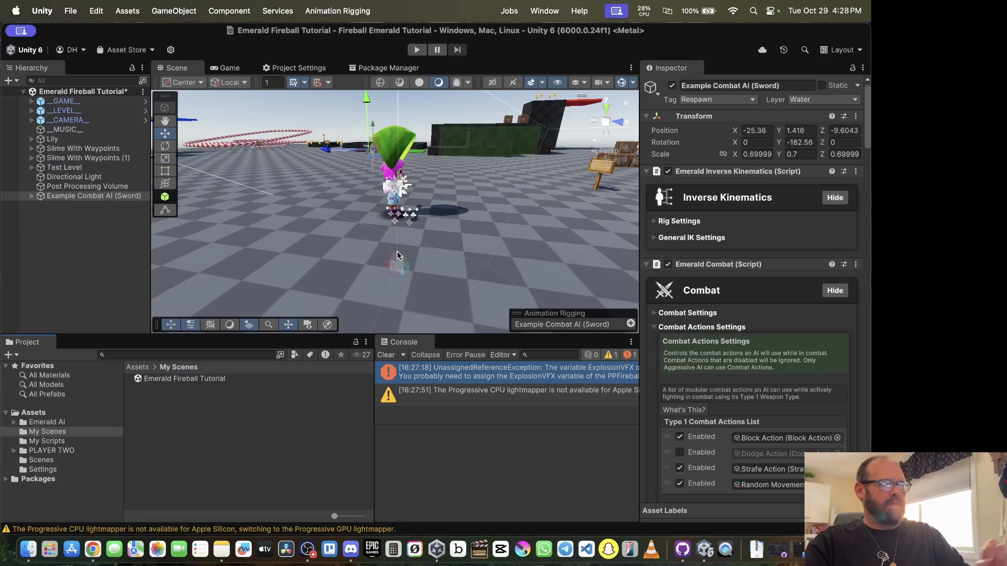
Step: Frame Example Combat AI (Sword) in the scene and raise it to a Y position of about 2.02
key("f")
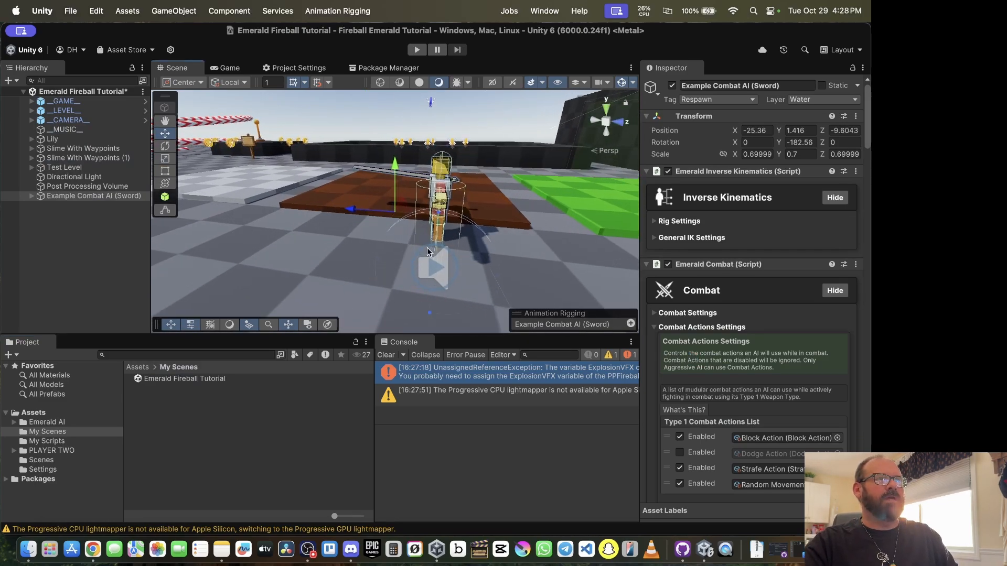
left_click_drag(394, 165, 394, 129)
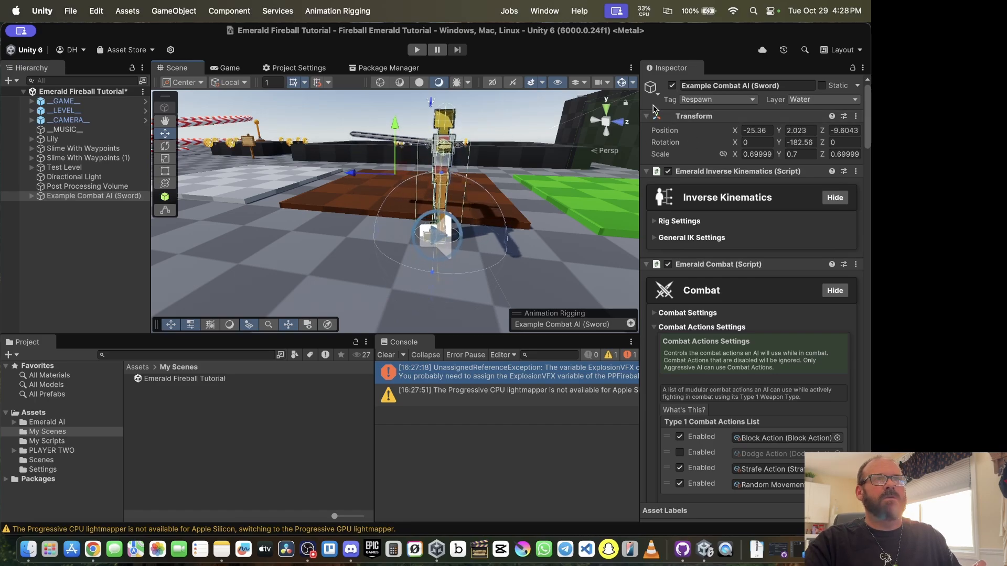
Step: Reduce the size of the 3D gizmo icons in the Scene view
left_click_drag(640, 84, 636, 87)
left_click(633, 83)
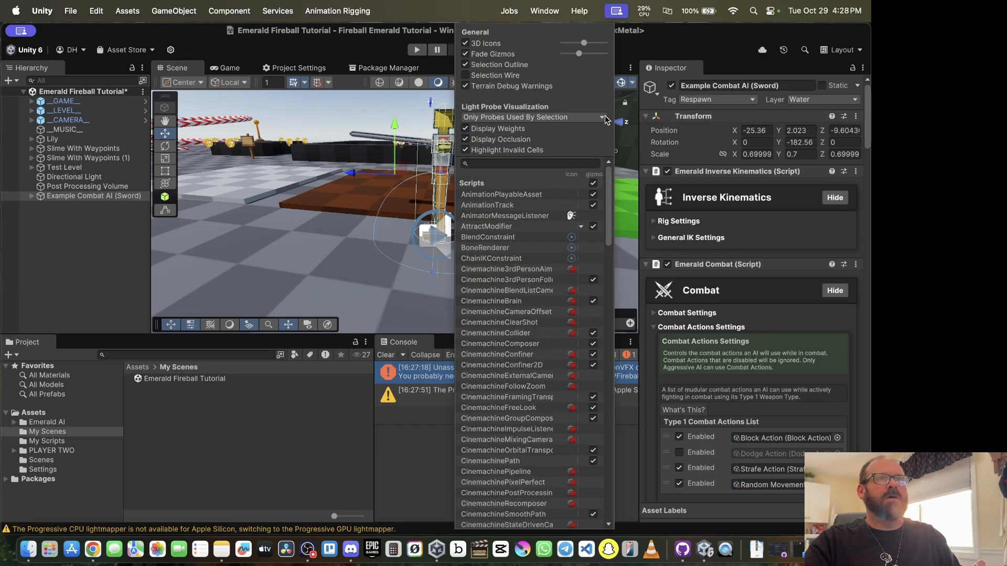
left_click_drag(583, 43, 578, 43)
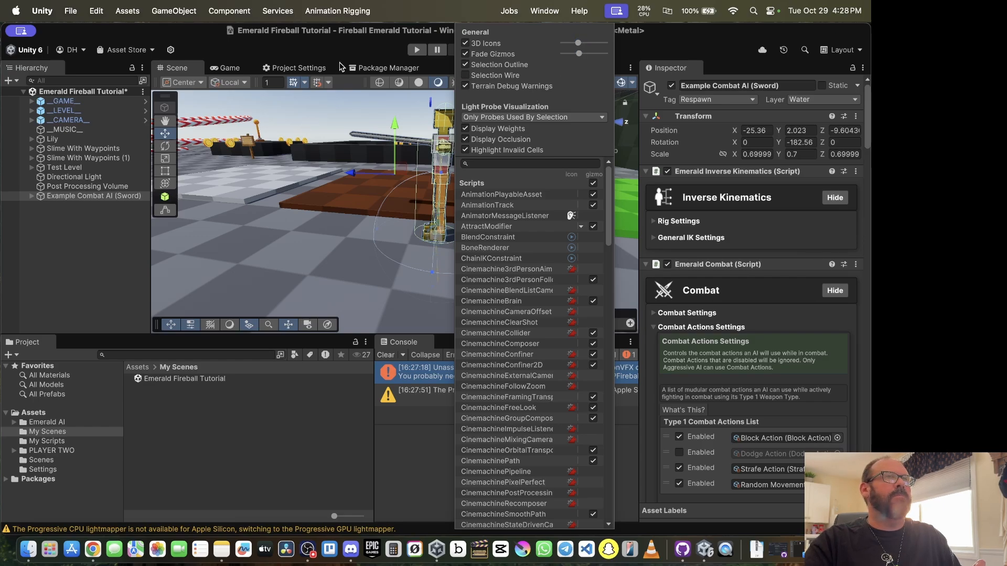
left_click(355, 69)
Step: Raise Example Combat AI (Sword) slightly above the floor to a Y position of about 2.04
scroll(398, 260, "up", 6)
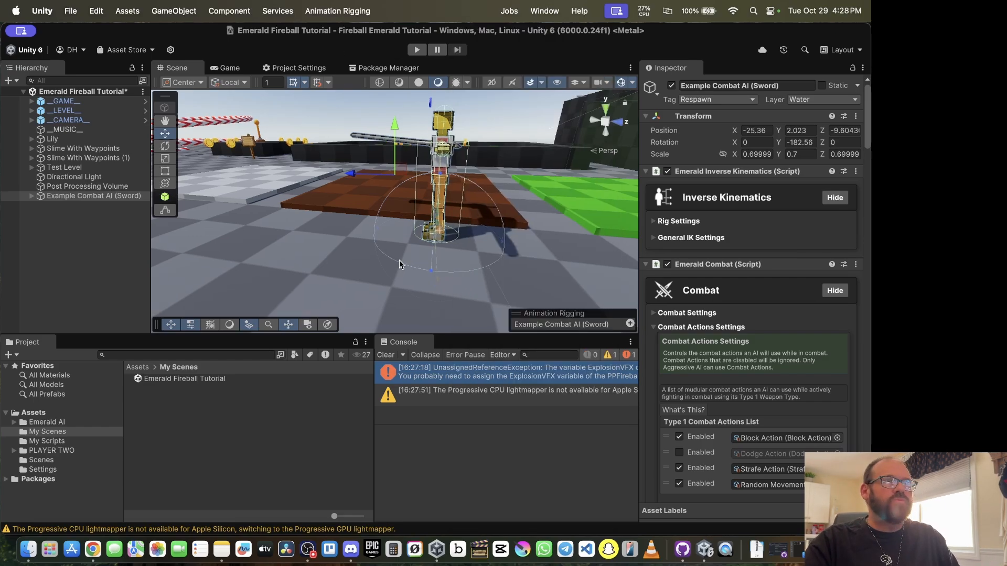
middle_click_drag(398, 257, 295, 268)
left_click_drag(273, 94, 271, 92)
scroll(333, 182, "up", 1)
scroll(336, 181, "up", 2)
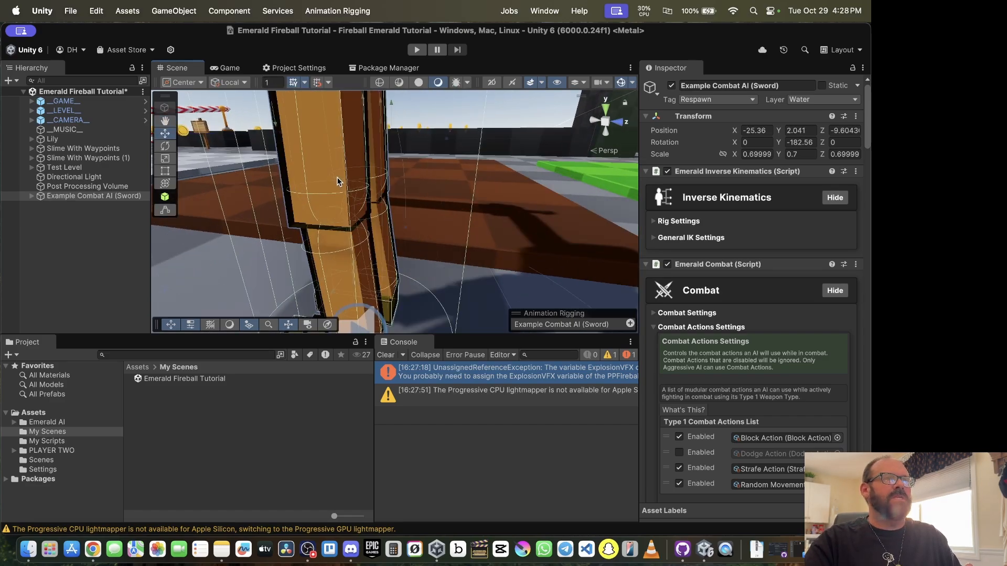
Step: Move Example Combat AI (Sword) across the floor away from the coloured tiles, to about X -17.22 and Z -9.24
scroll(336, 181, "down", 12)
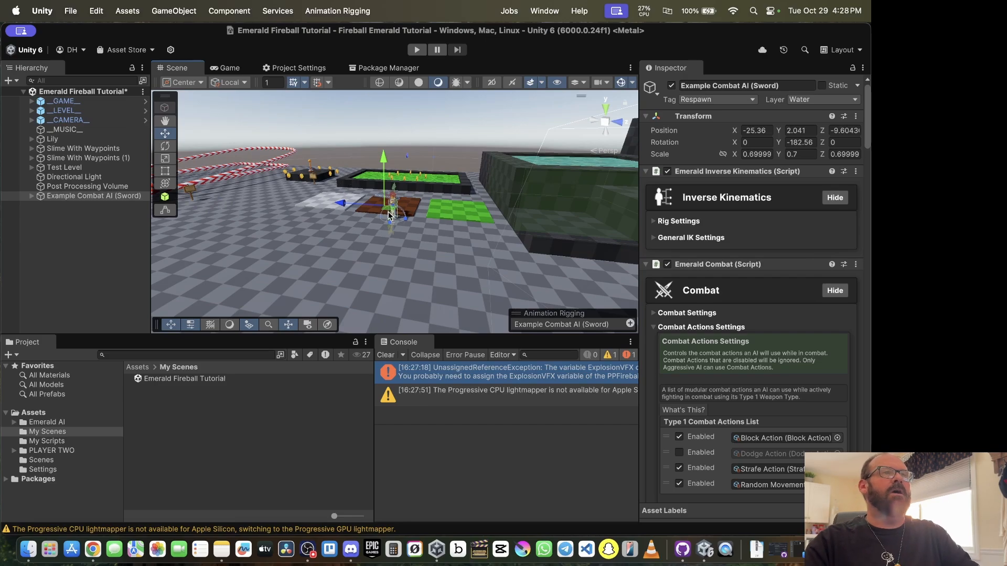
middle_click_drag(457, 212, 414, 219)
left_click_drag(504, 202, 448, 220, "alt")
middle_click_drag(447, 220, 409, 197)
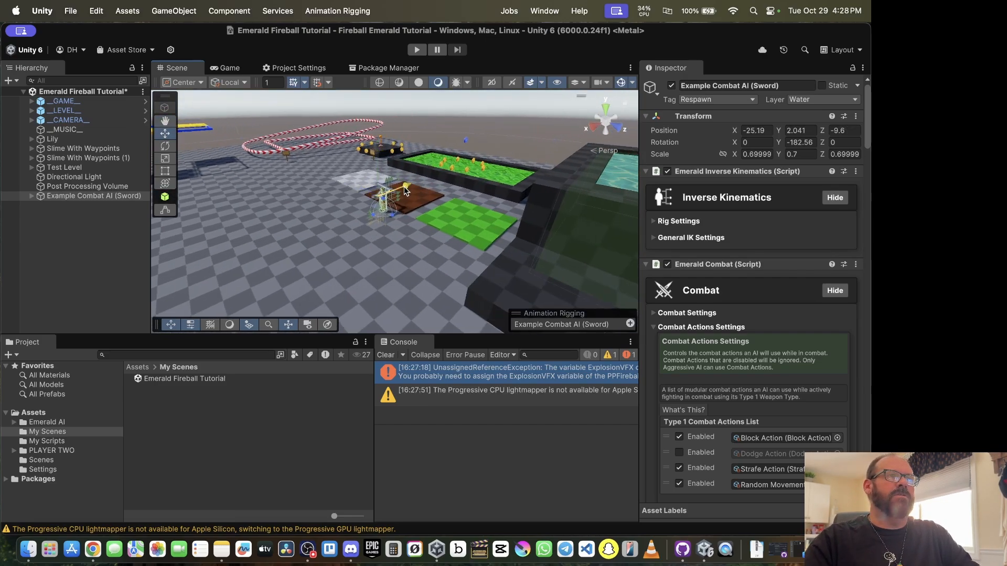
left_click_drag(409, 185, 308, 224)
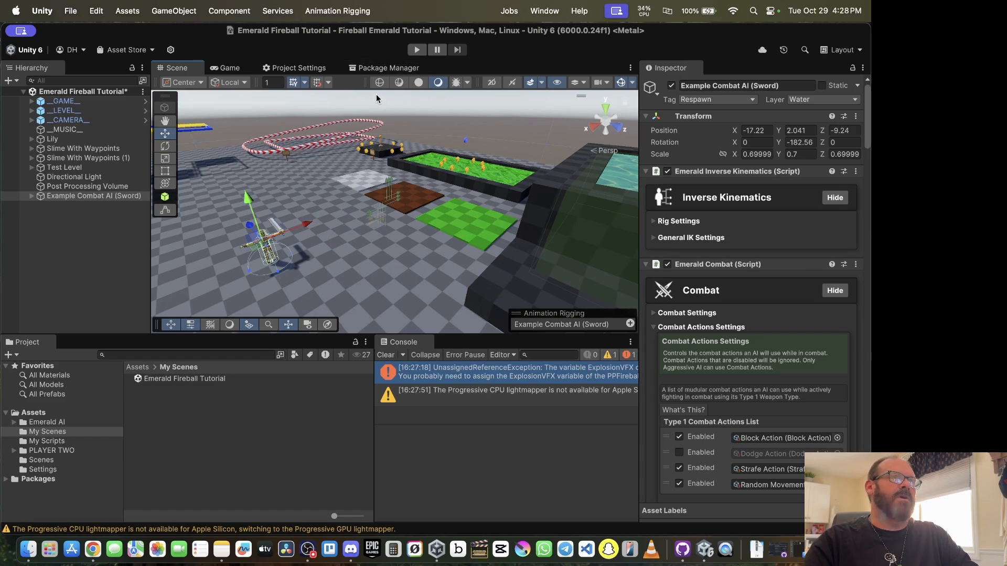
Step: Search the Unity Registry packages for "ai" and check the AI Navigation package's installation details
left_click(380, 72)
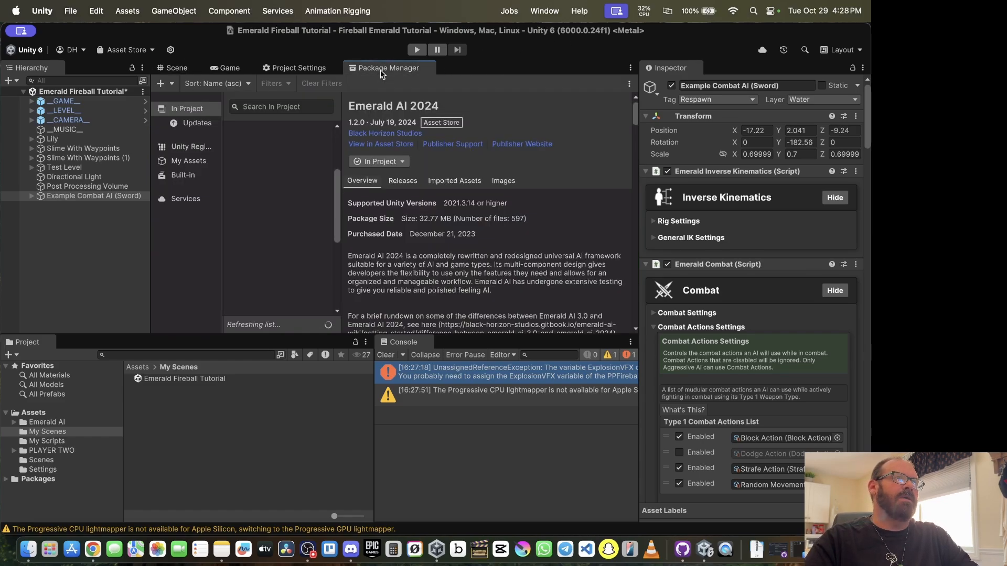
left_click(191, 147)
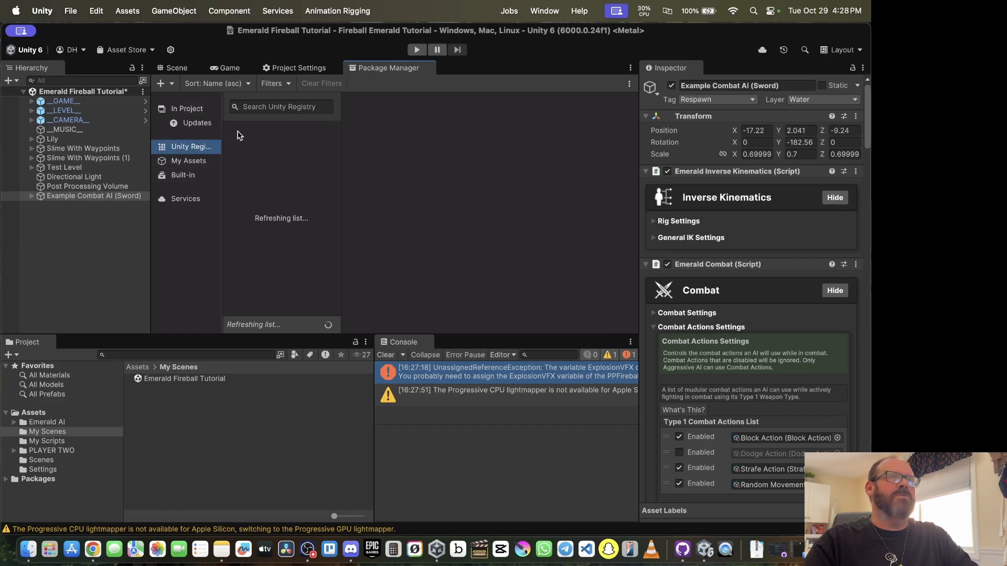
left_click(273, 107)
type("ai")
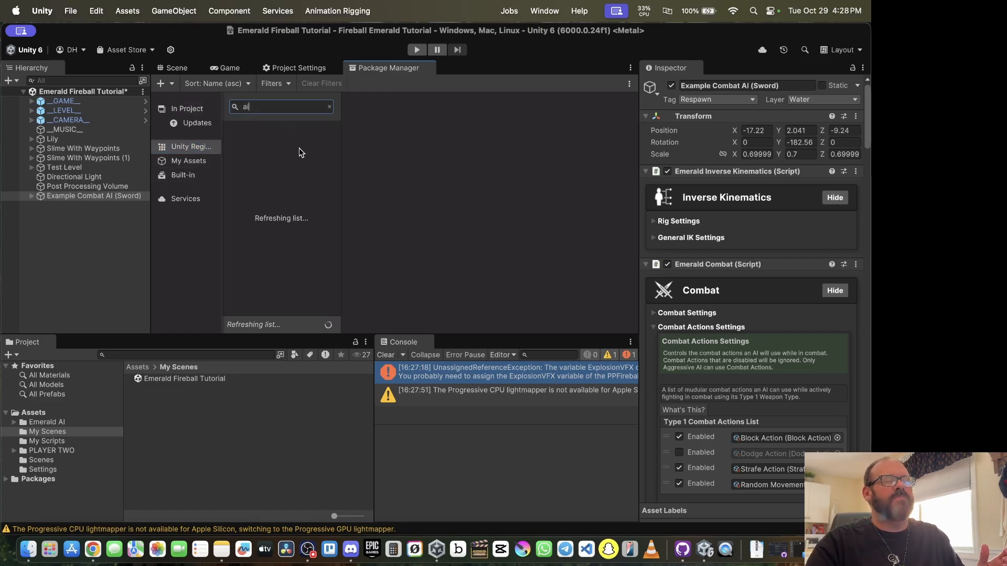
left_click(257, 150)
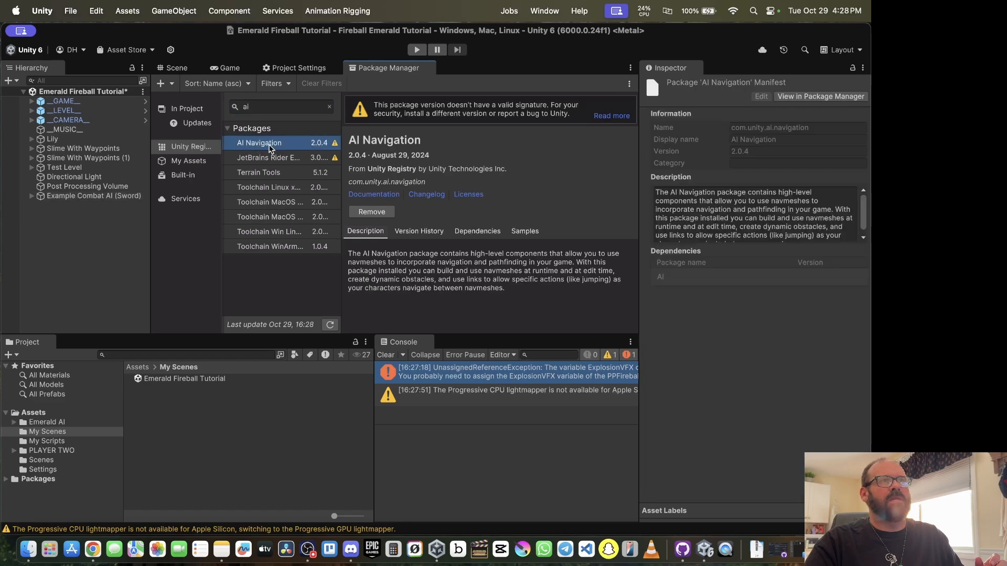
Step: Add a NavMesh Surface object to the scene and bake its navigation mesh, keeping the Humanoid agent type
left_click(177, 67)
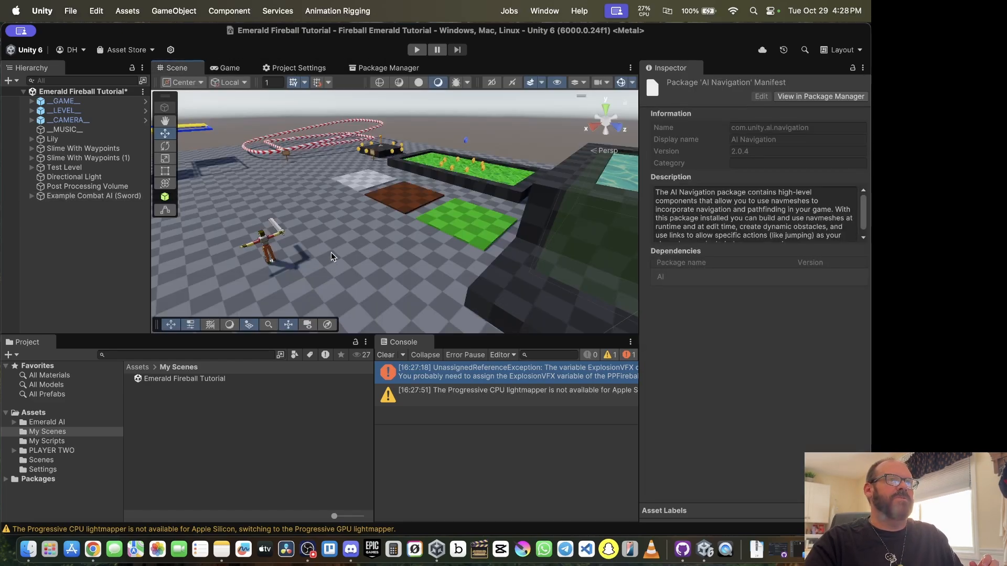
middle_click_drag(332, 256, 414, 229)
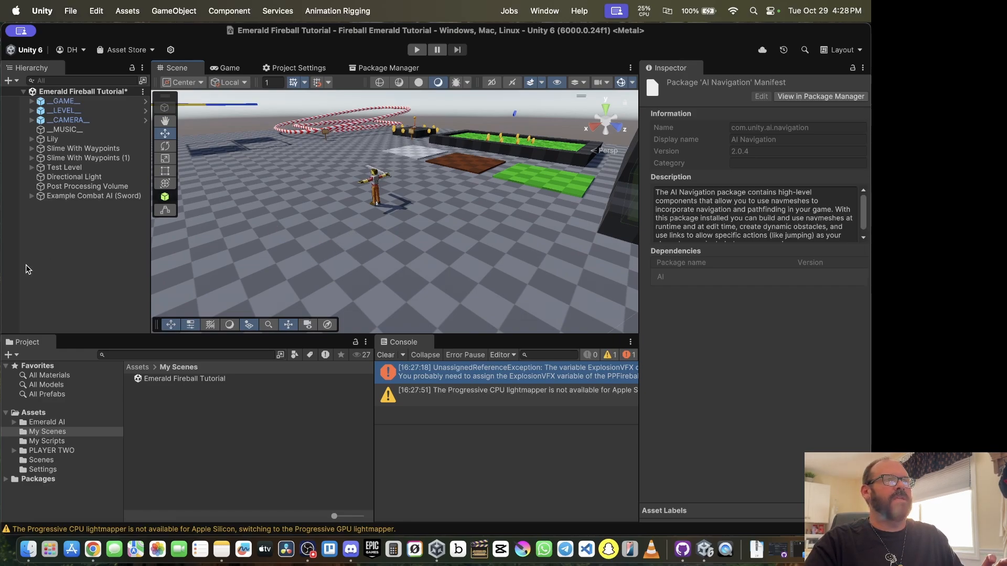
right_click(66, 240)
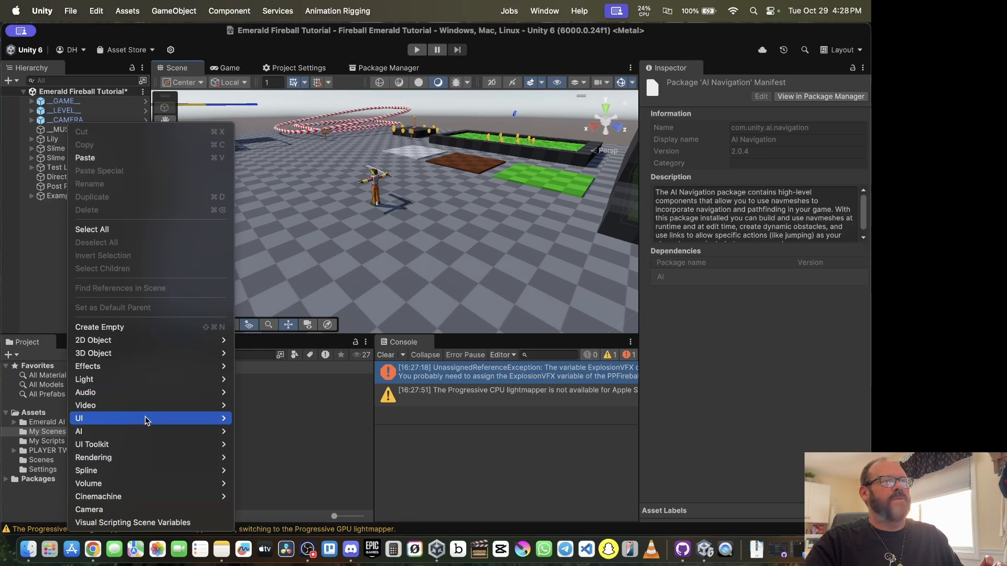
mouse_move(148, 431)
left_click(273, 430)
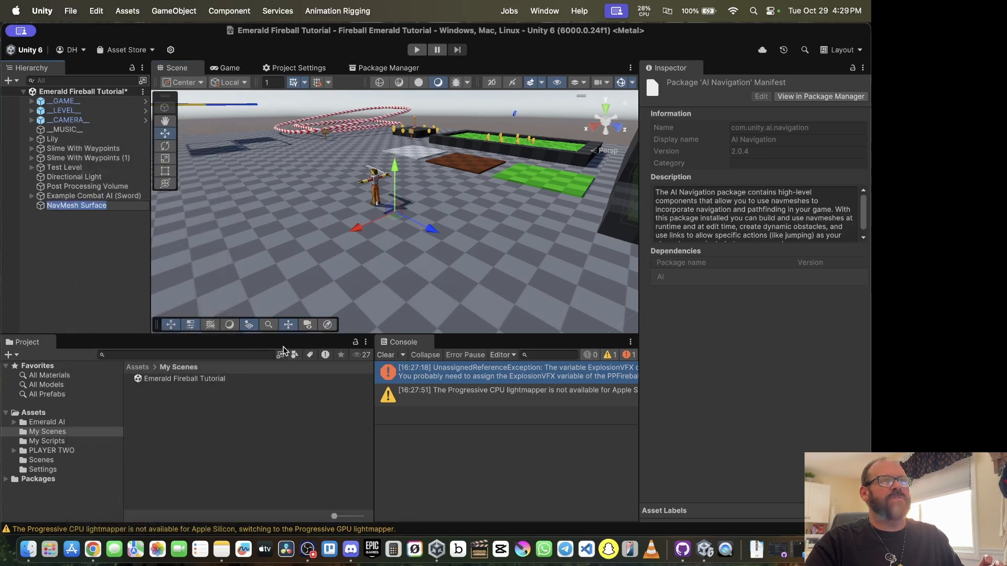
key("Return")
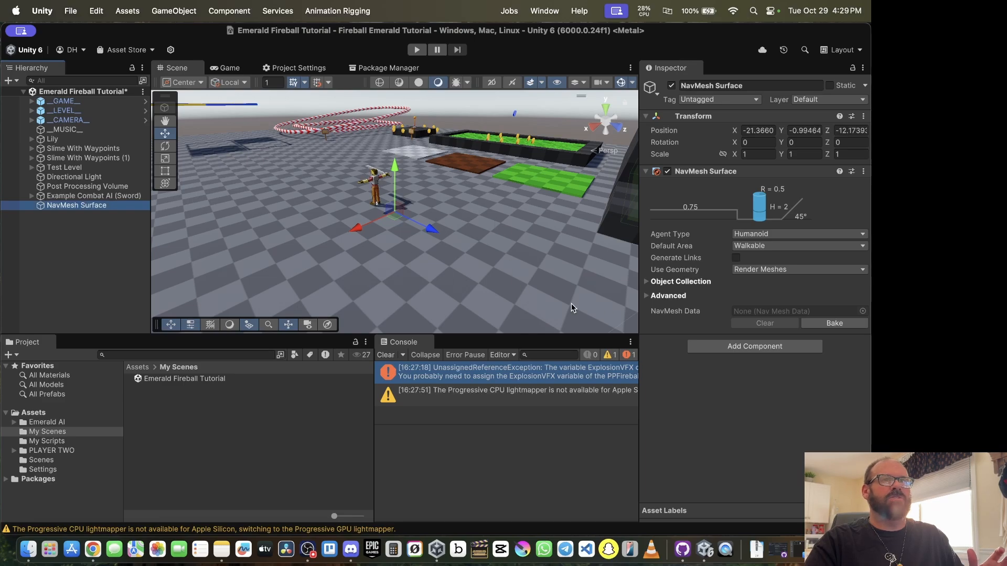
left_click(840, 324)
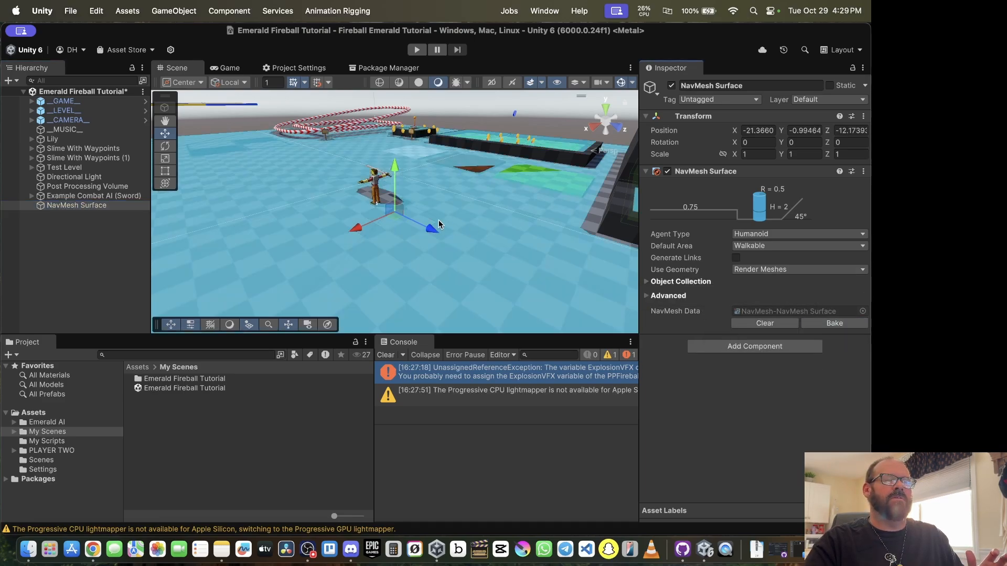
scroll(457, 237, "down", 6)
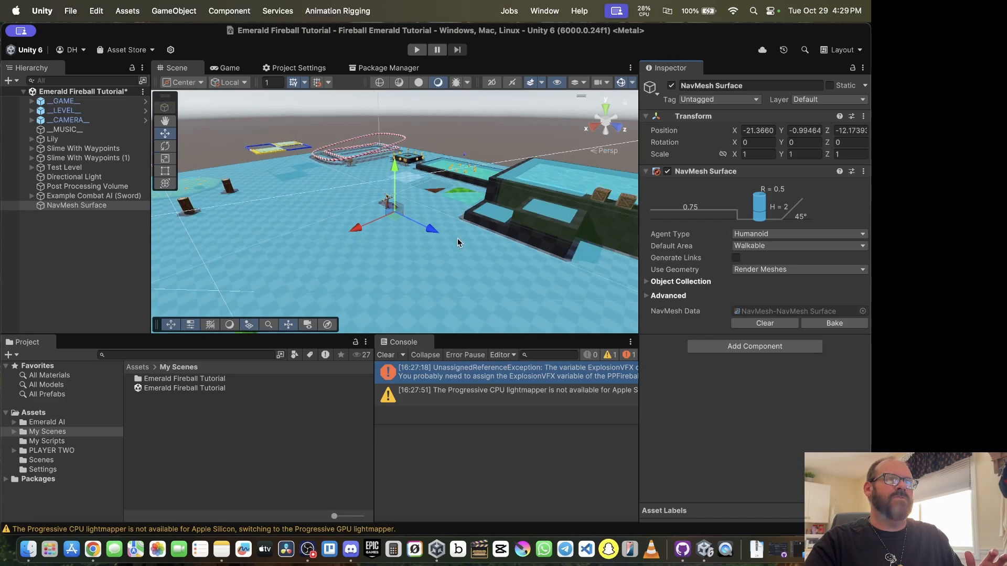
middle_click_drag(408, 260, 440, 225)
right_click_drag(439, 226, 442, 256)
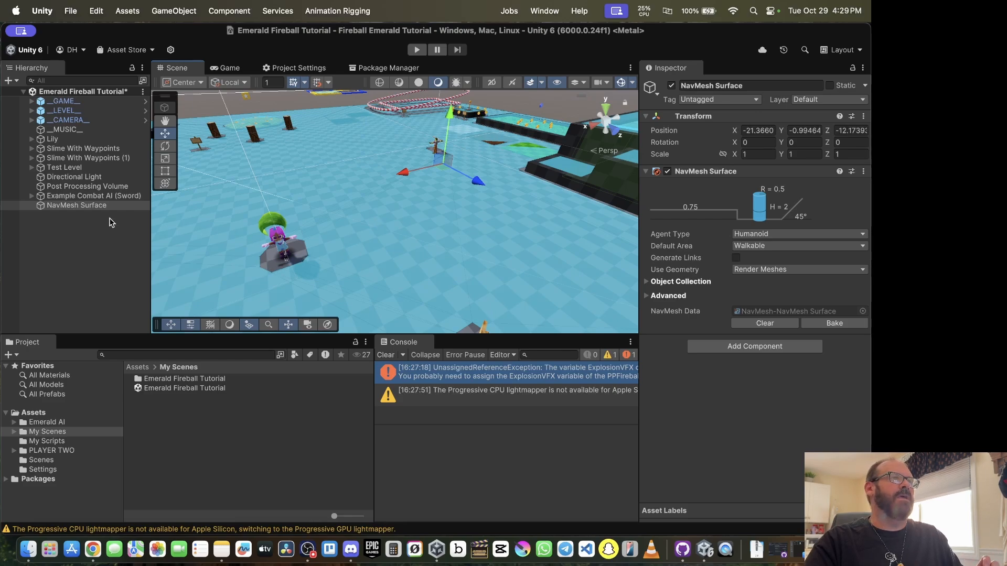
Step: Deactivate Lily, both Slime With Waypoints objects and Example Combat AI (Sword), and rebake the NavMesh Surface without them
left_click(52, 139)
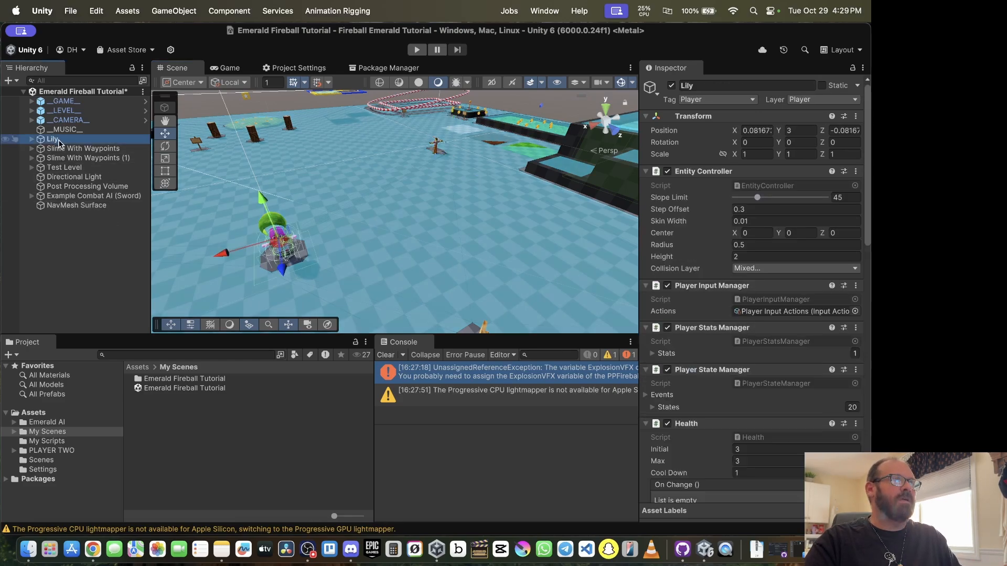
left_click(79, 157, "shift")
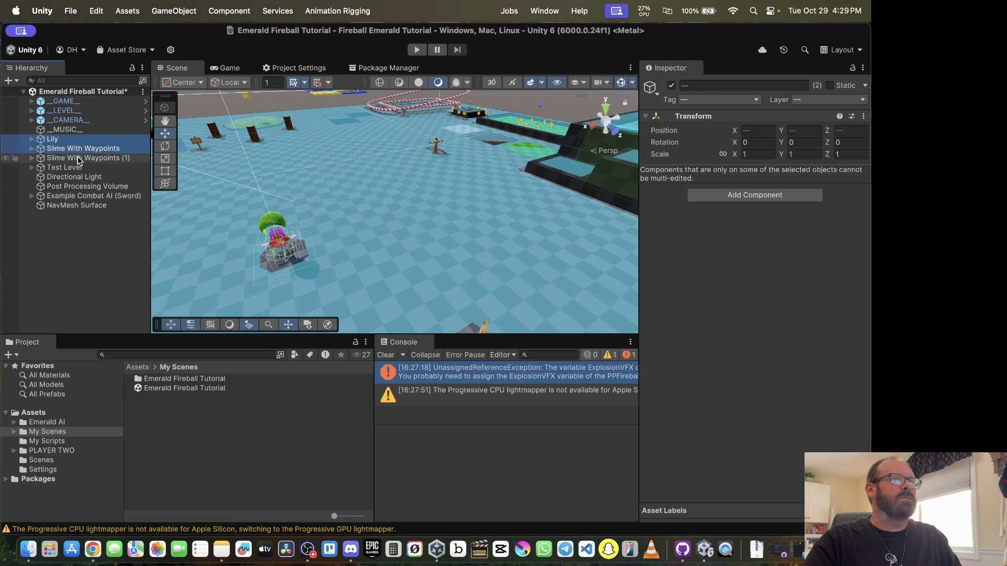
left_click(89, 196, "super")
left_click(672, 85)
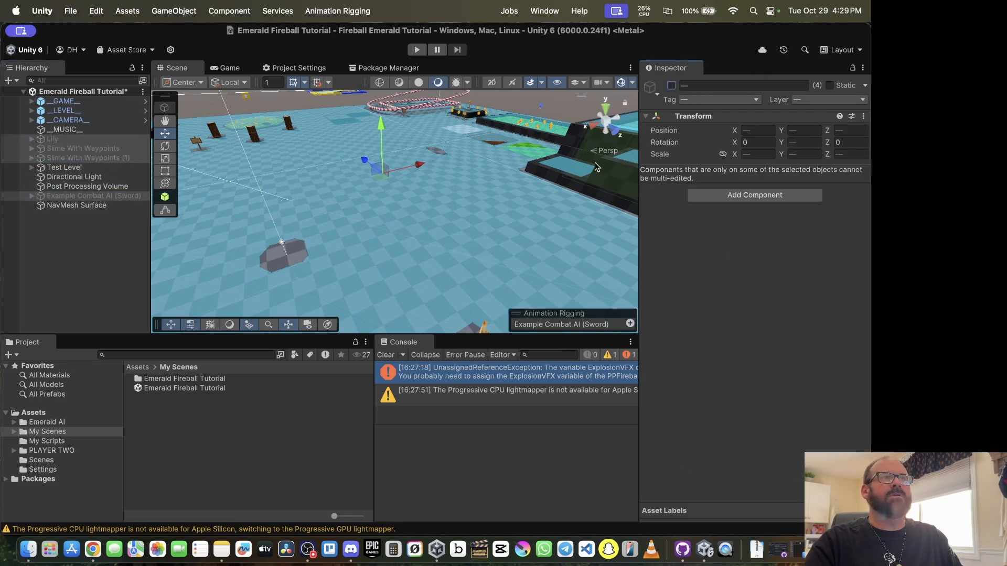
left_click(82, 208)
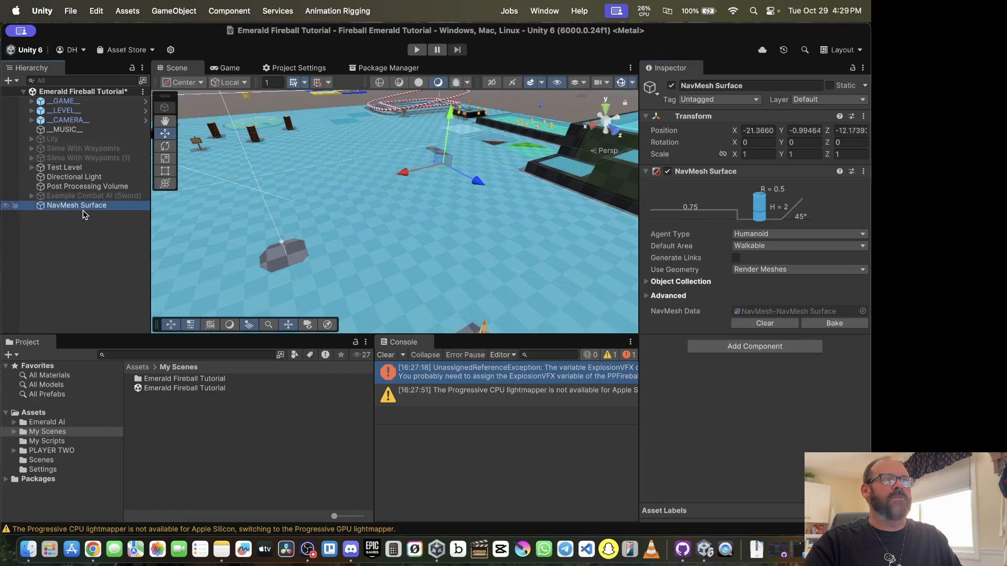
left_click(839, 323)
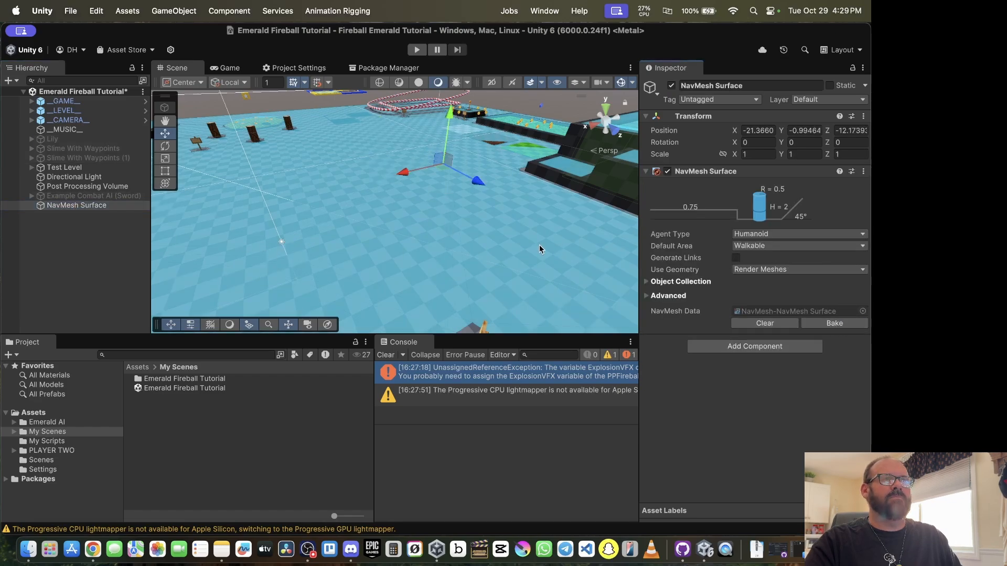
Step: Reactivate Example Combat AI (Sword), both Slime With Waypoints objects and Lily, and clear the console messages
left_click(94, 196)
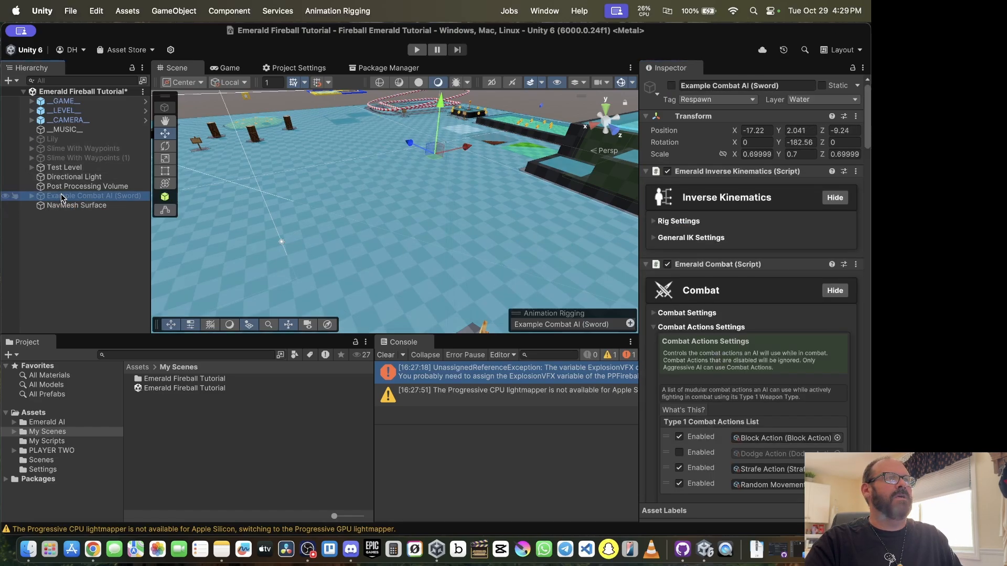
left_click(74, 157, "super")
left_click(72, 150, "super")
left_click(56, 140, "super")
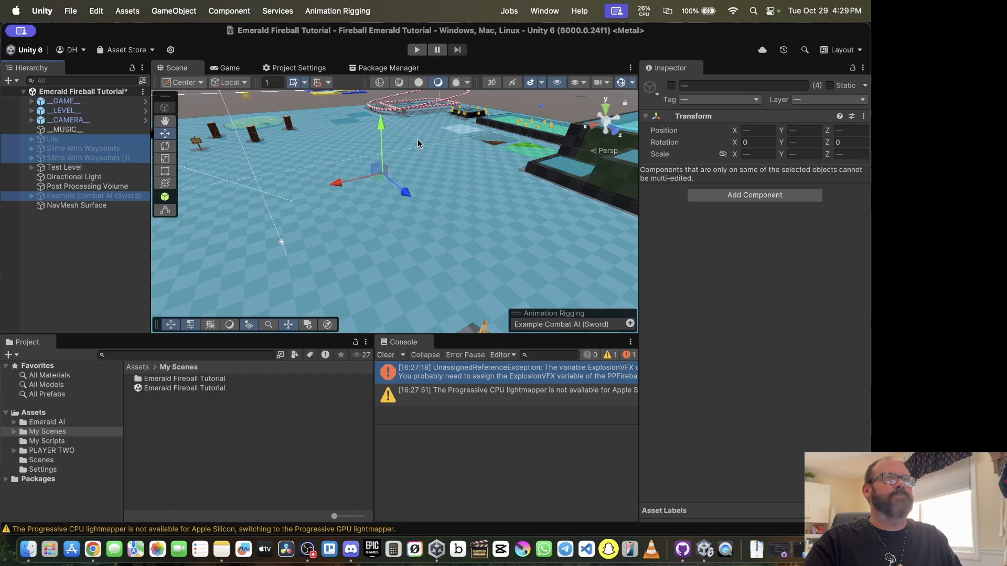
left_click(671, 85)
left_click(56, 265)
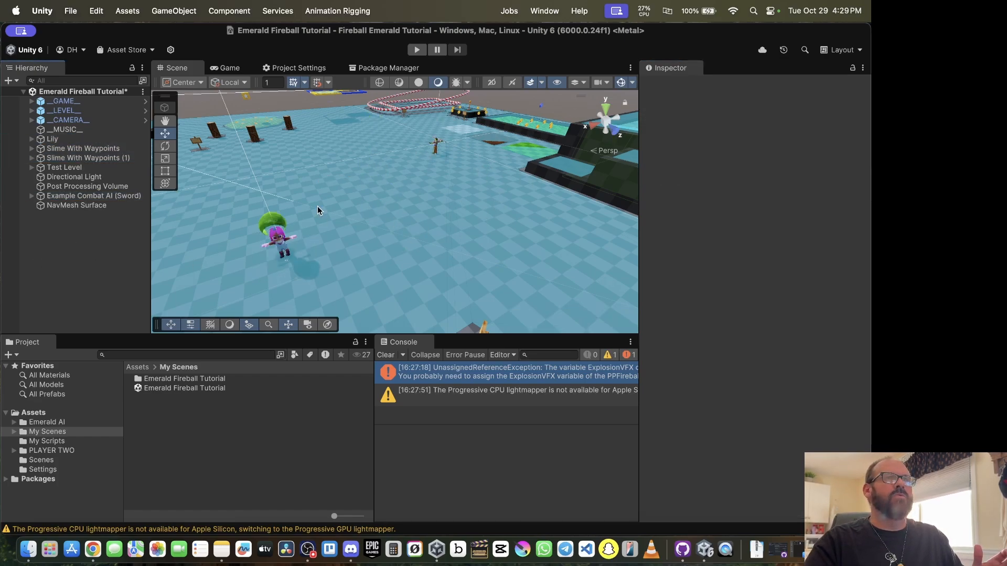
middle_click_drag(499, 221, 453, 200)
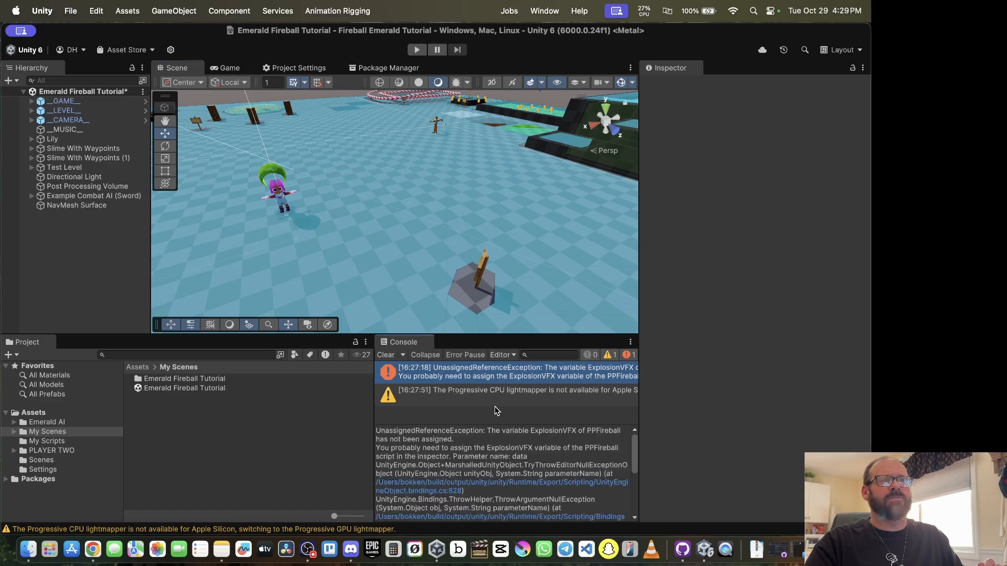
left_click(386, 355)
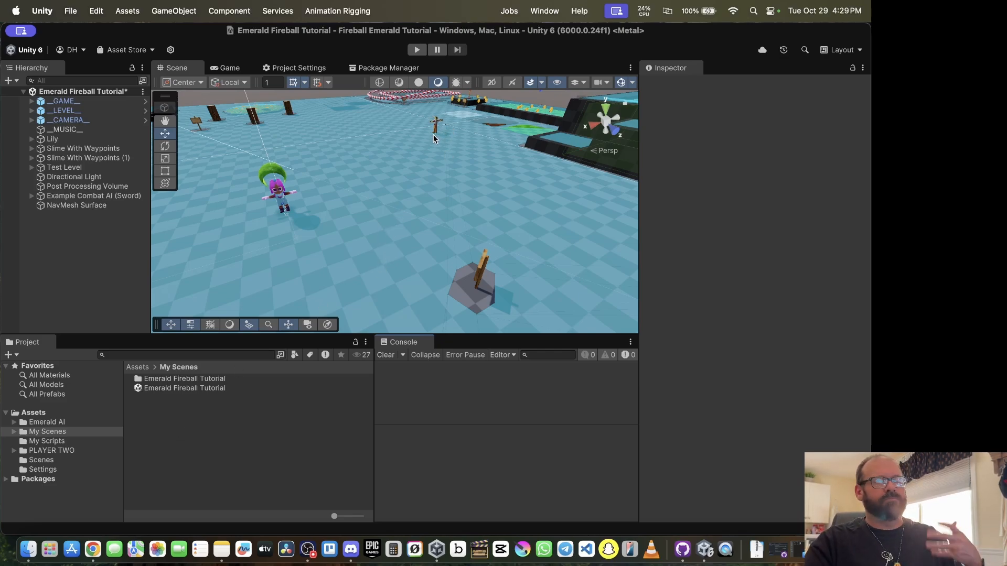
Step: Set the Detection Layers in the Emerald Detection tag and layer settings of Example Combat AI (Sword) to Everything
left_click(76, 196)
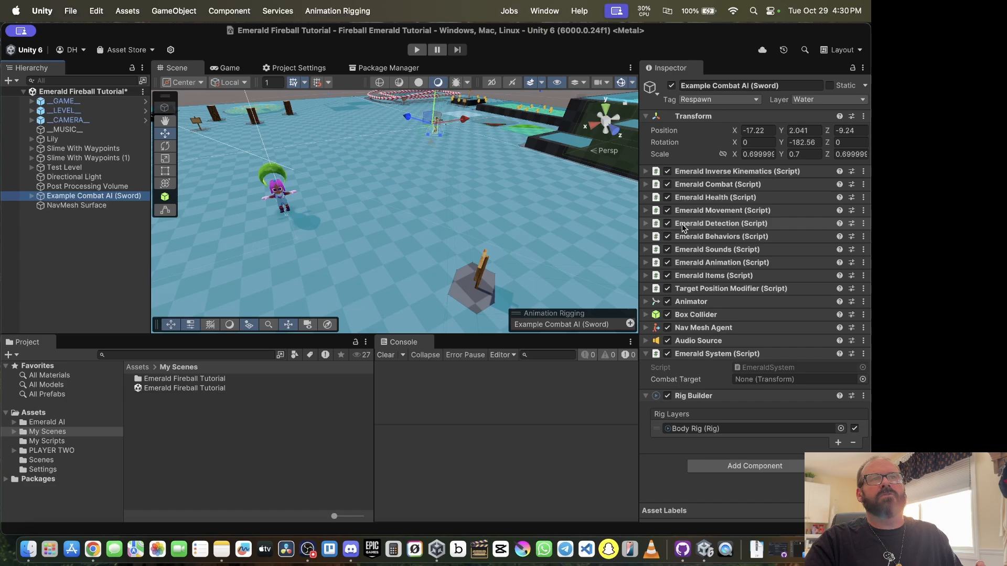
left_click(646, 225)
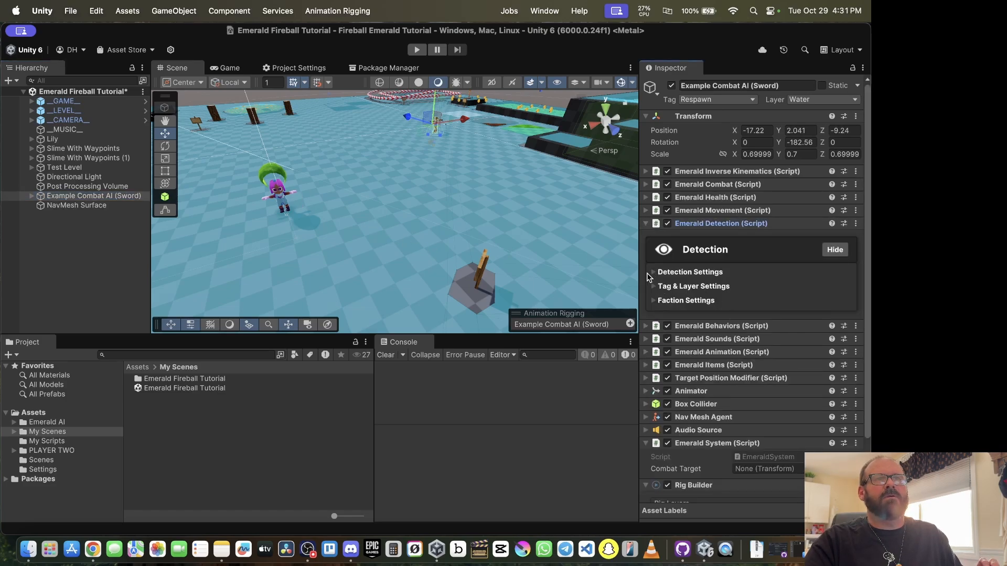
left_click(654, 273)
scroll(693, 320, "down", 5)
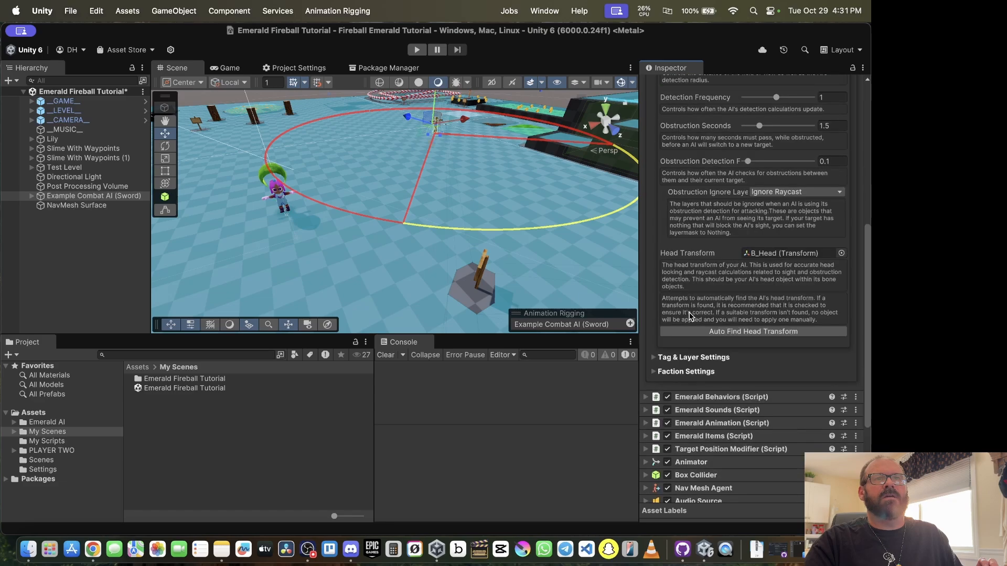
left_click(655, 357)
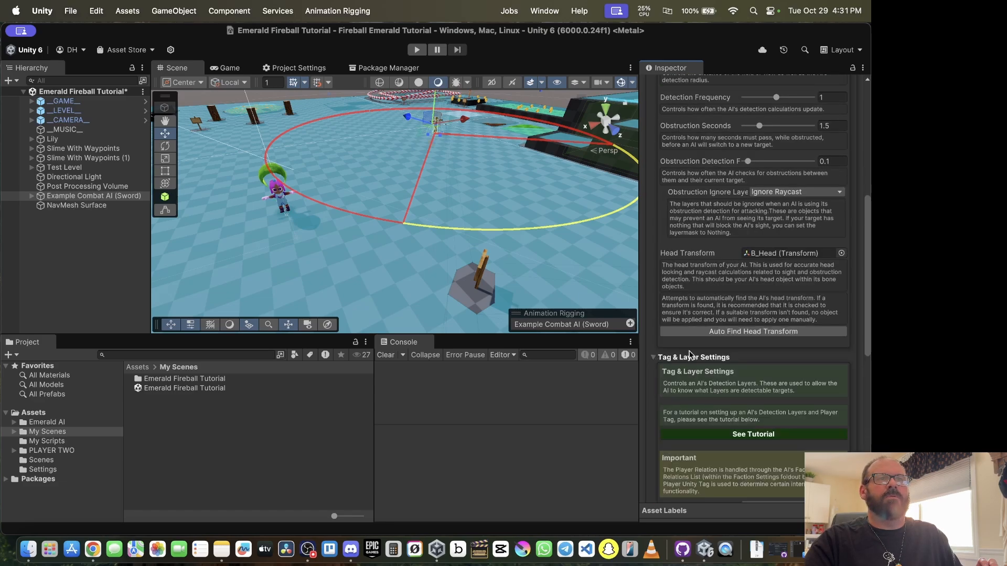
scroll(703, 336, "down", 5)
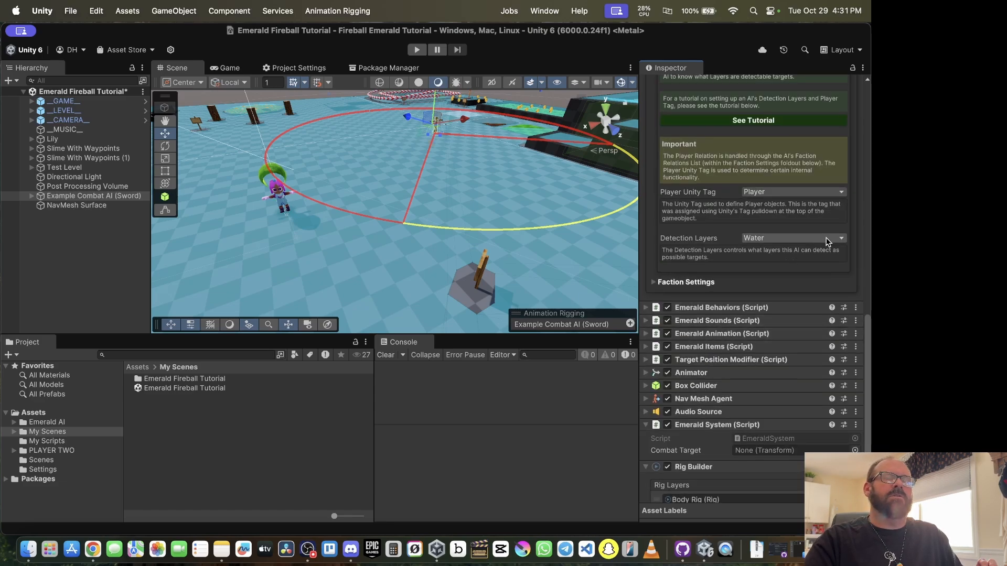
left_click(841, 240)
left_click(775, 261)
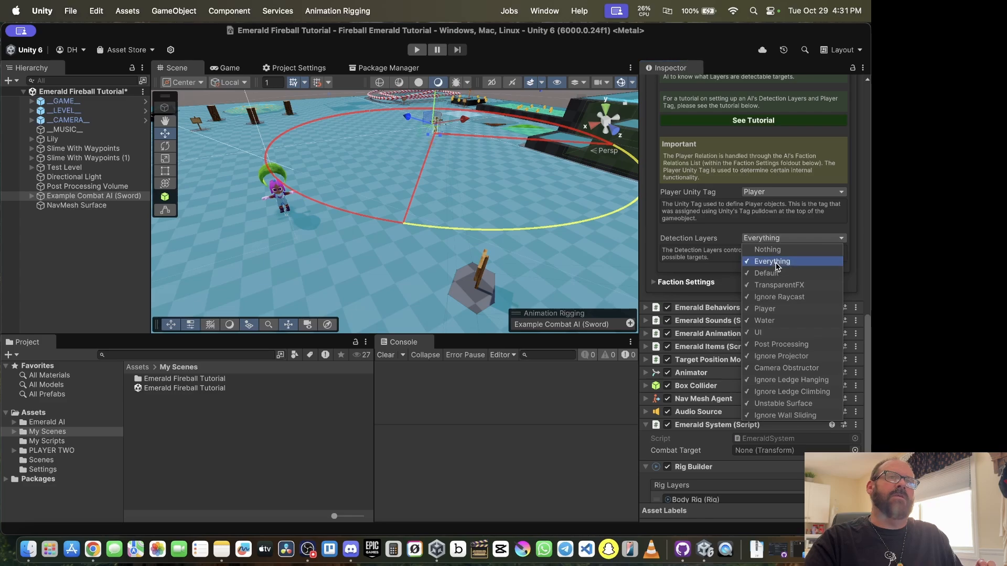
left_click(665, 262)
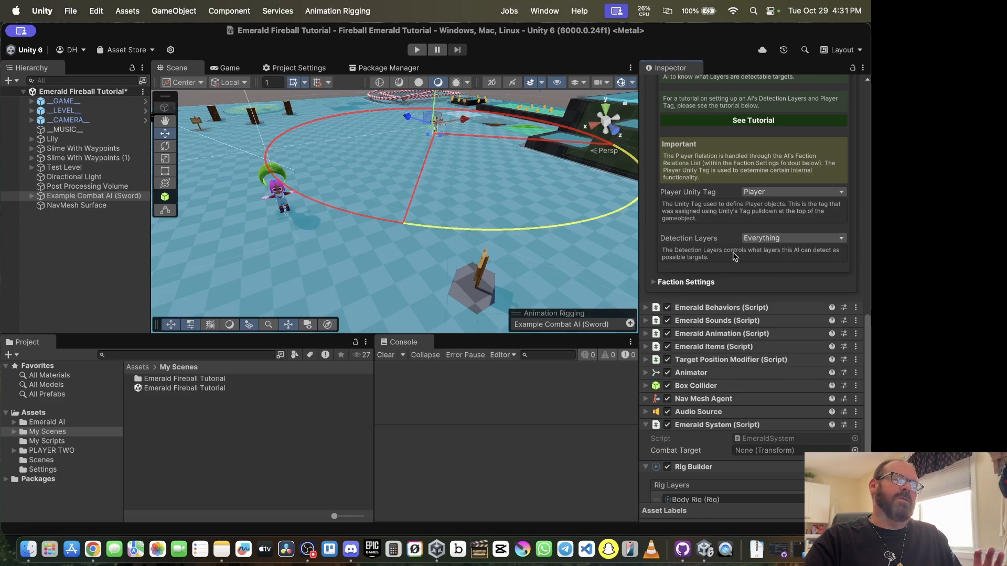
Step: Replace the AI Faction Relations of Example Combat AI (Sword) with a single entry for the Player faction as Enemy
left_click(656, 284)
scroll(672, 284, "down", 5)
scroll(672, 284, "down", 2)
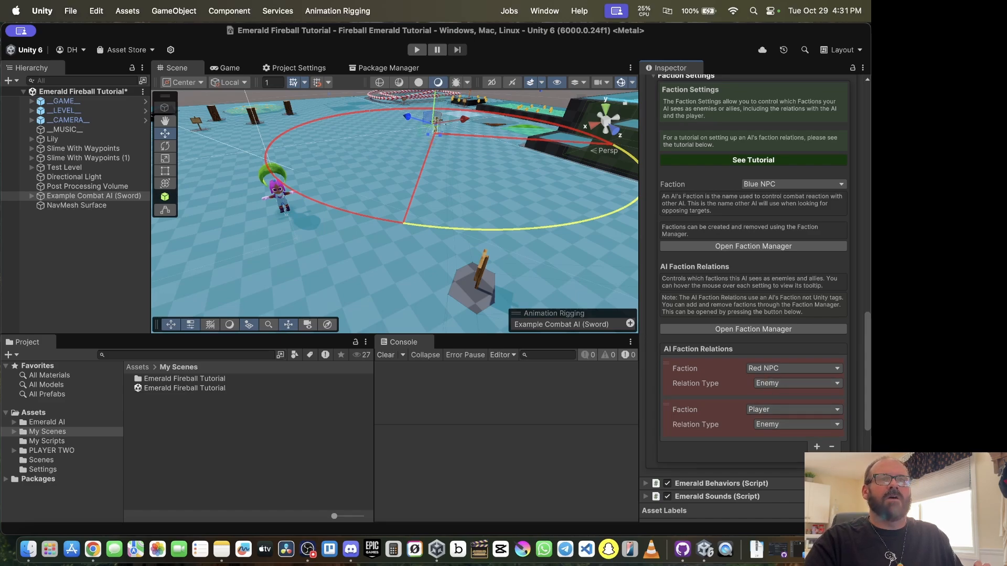
left_click(832, 446)
left_click(833, 407)
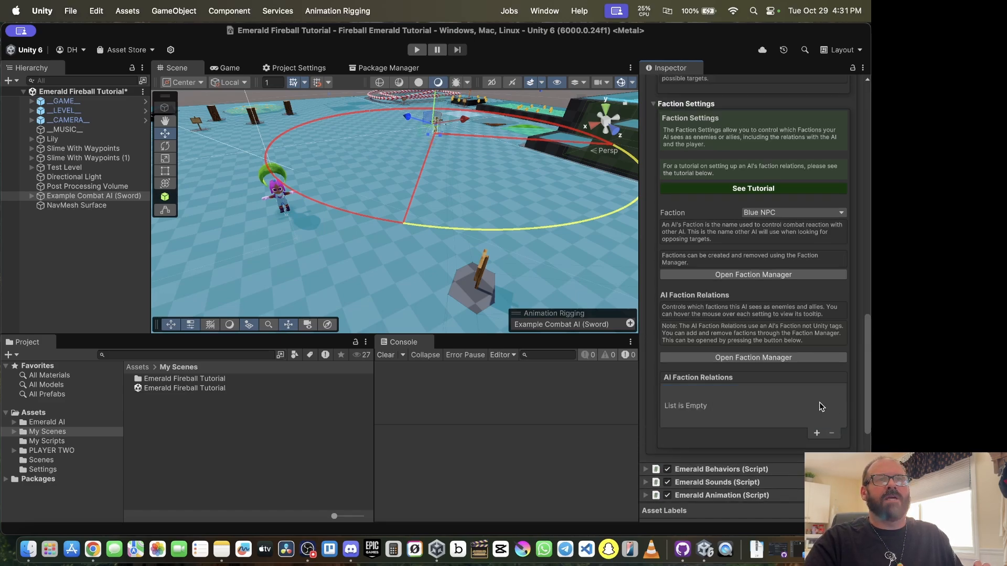
left_click(816, 433)
left_click(792, 367)
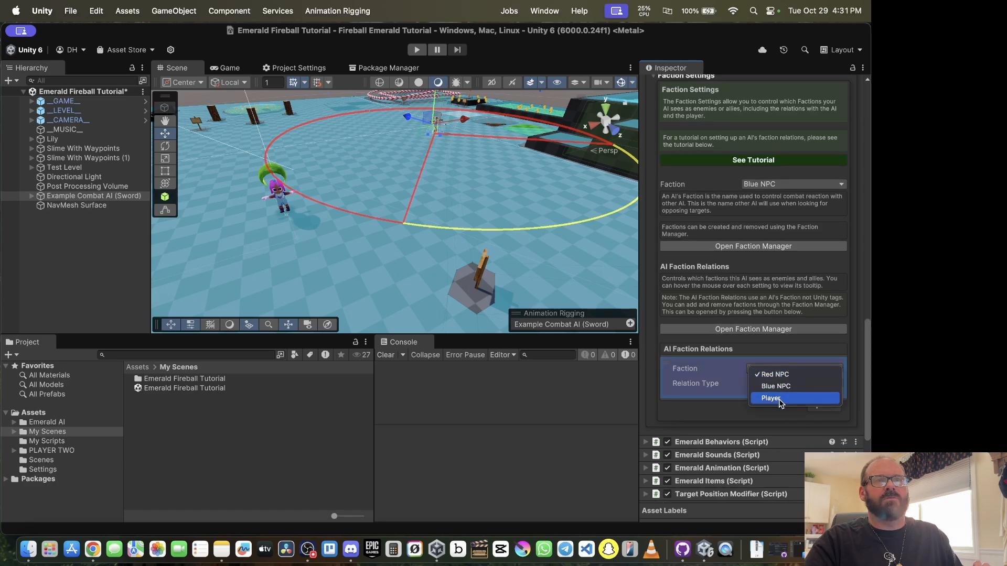
left_click(779, 399)
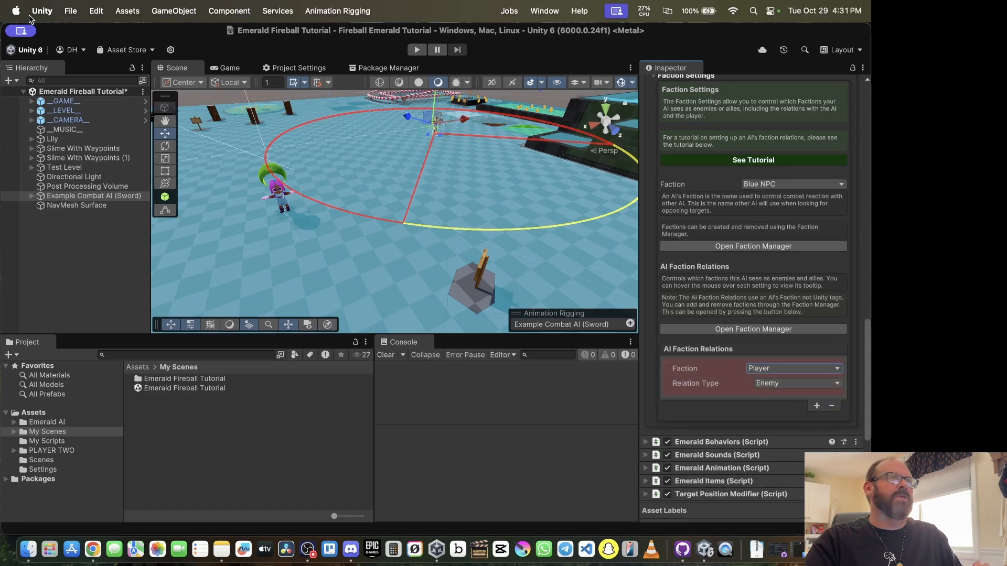
Step: Save the scene and run the game in Play mode
left_click(72, 11)
left_click(84, 77)
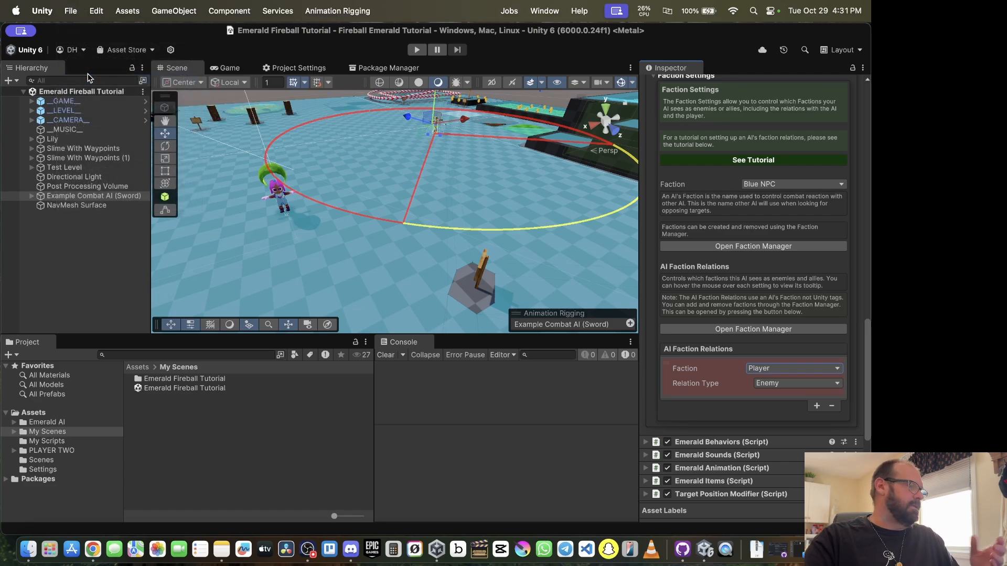
left_click(417, 50)
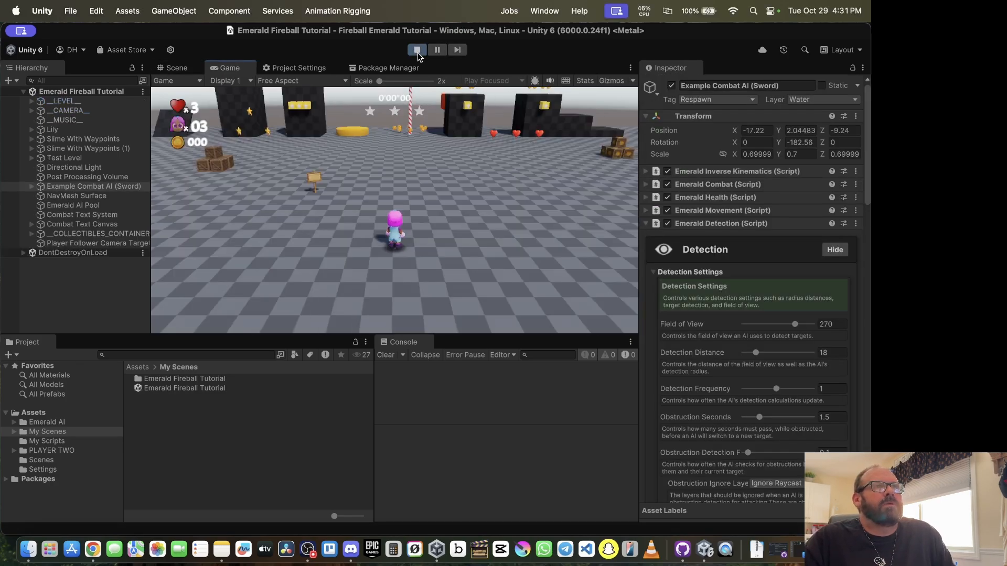
Step: Let the sword AI fight Lily in the running game, and end Play mode
key("w")
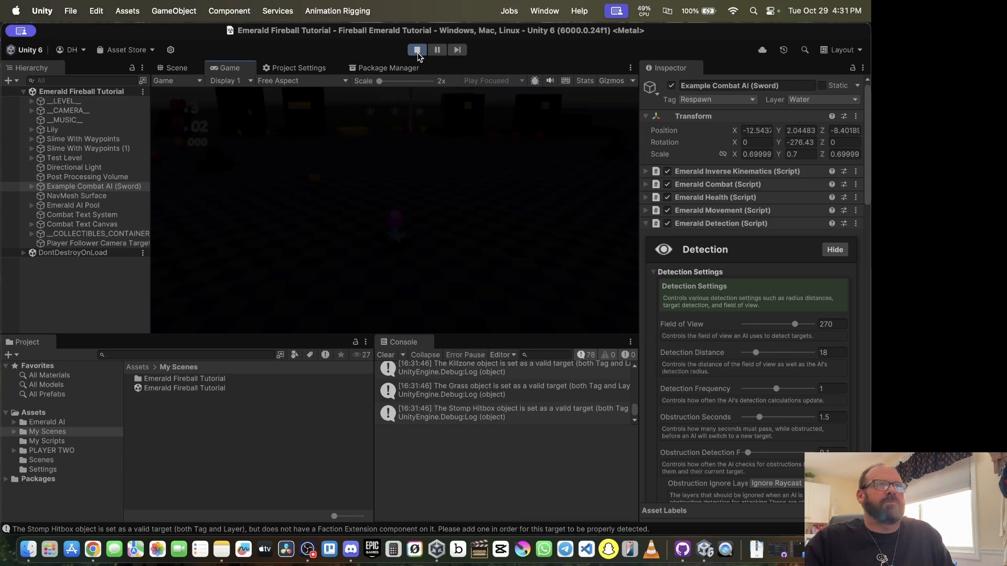
left_click(417, 50)
Step: Set Lily's Health component to Initial 100 and Max 100, and save the scene
left_click(52, 139)
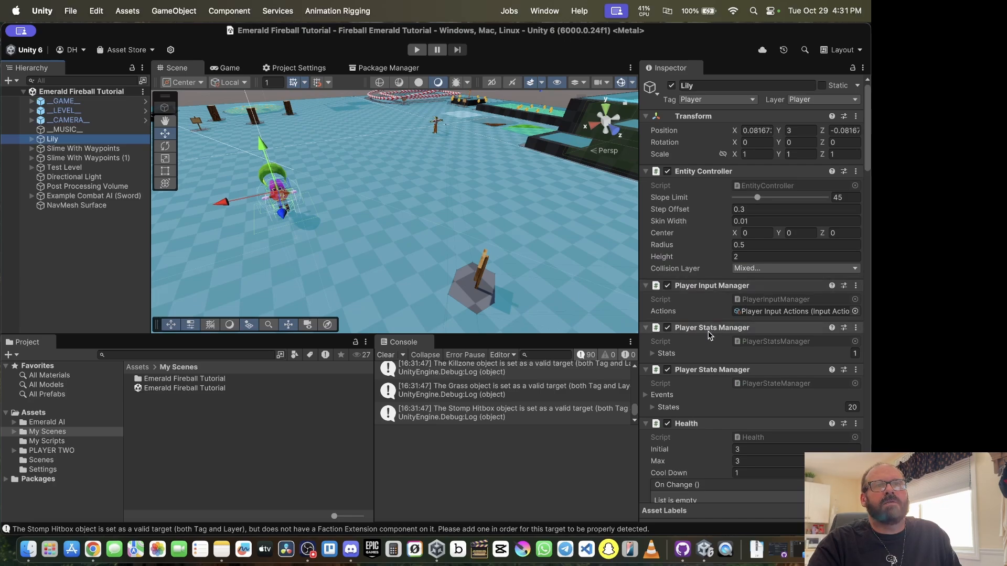
scroll(735, 325, "down", 5)
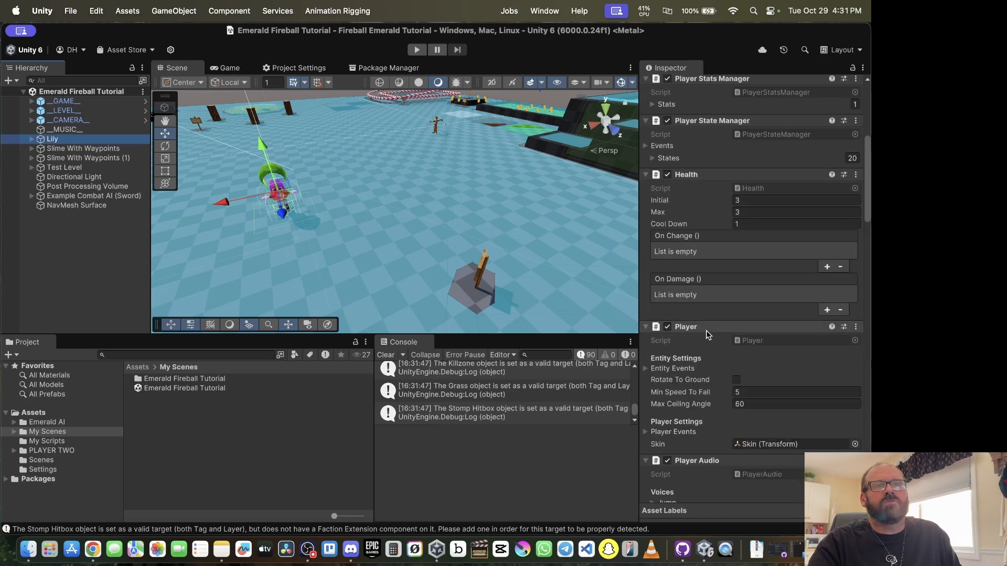
left_click(750, 201)
type("100")
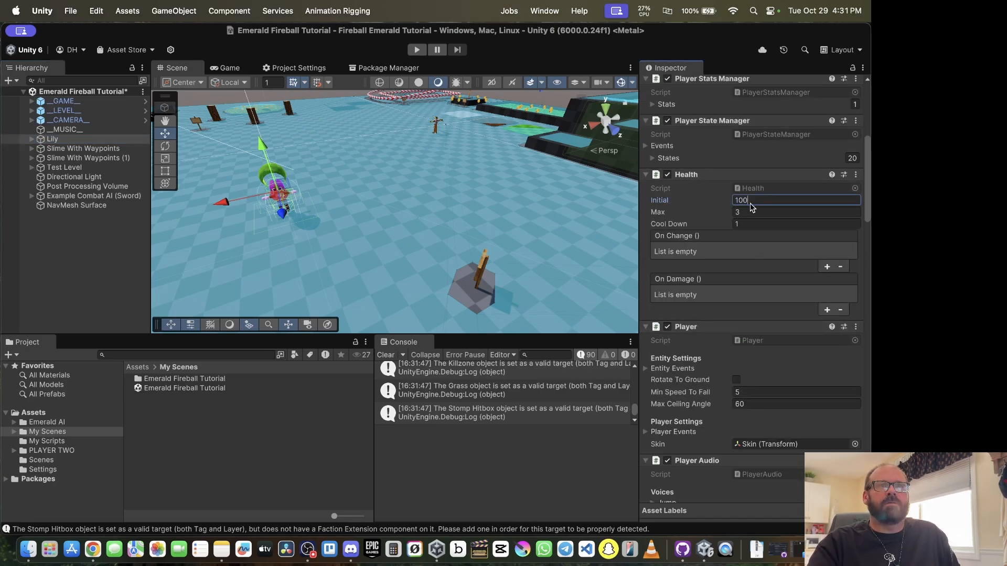
left_click(776, 212)
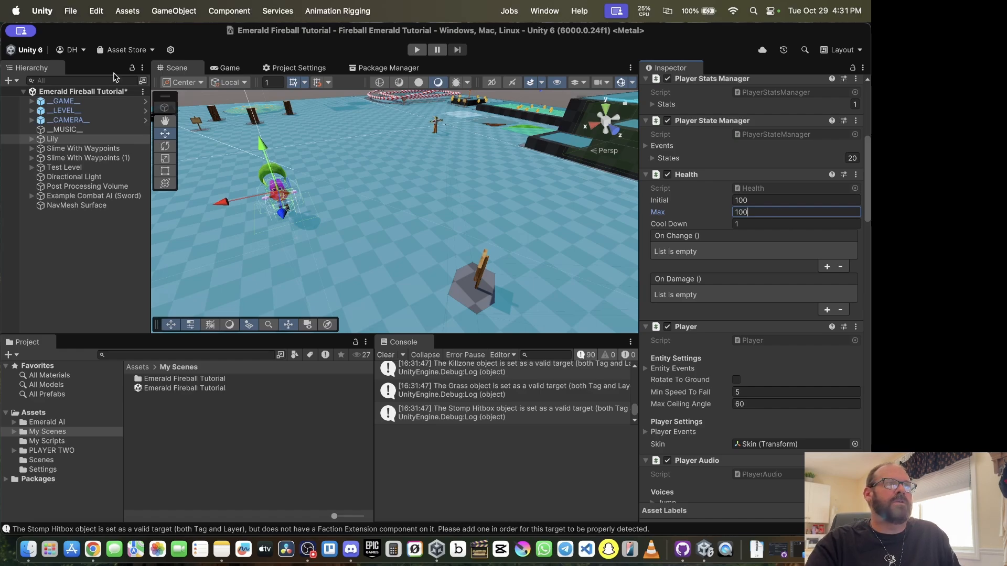
left_click(72, 12)
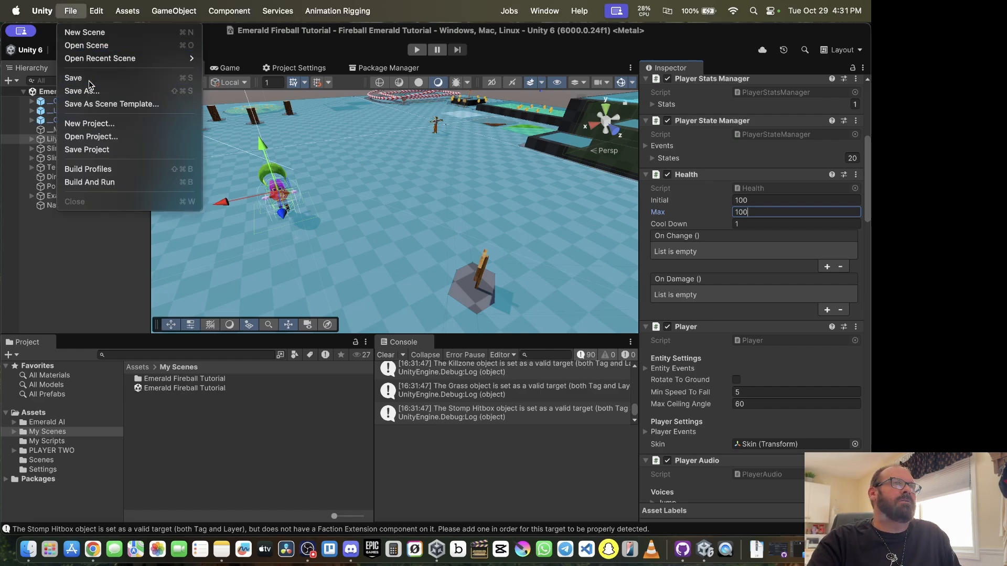
left_click(84, 77)
Step: Run the game in Play mode and move Lily up to the sword AI to test its attacks on her
left_click(416, 50)
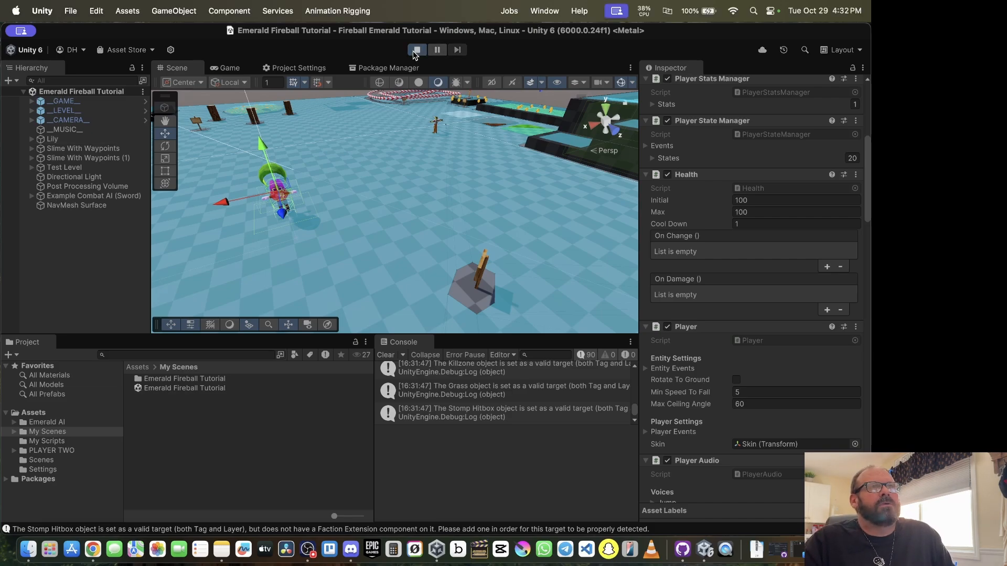
key("a+s")
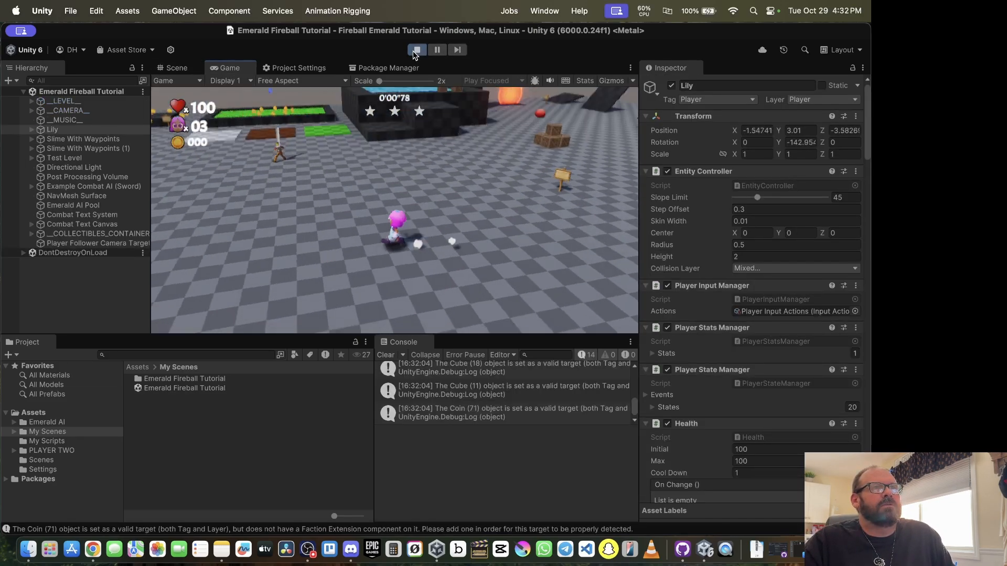
key("w")
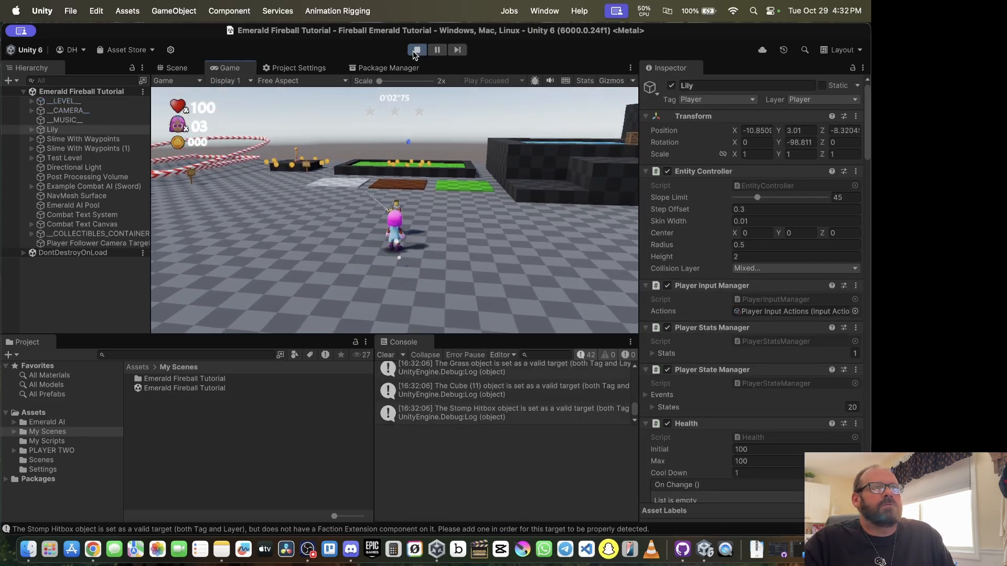
key("s")
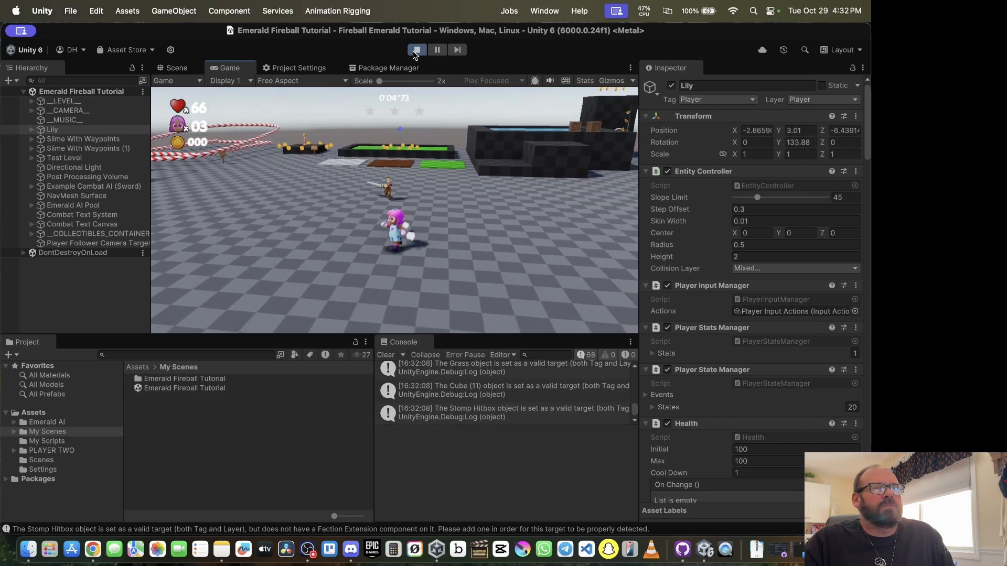
key("w")
Step: Shoot fireballs at the sword AI while moving Lily around it to test the damage, and end Play mode
key("f")
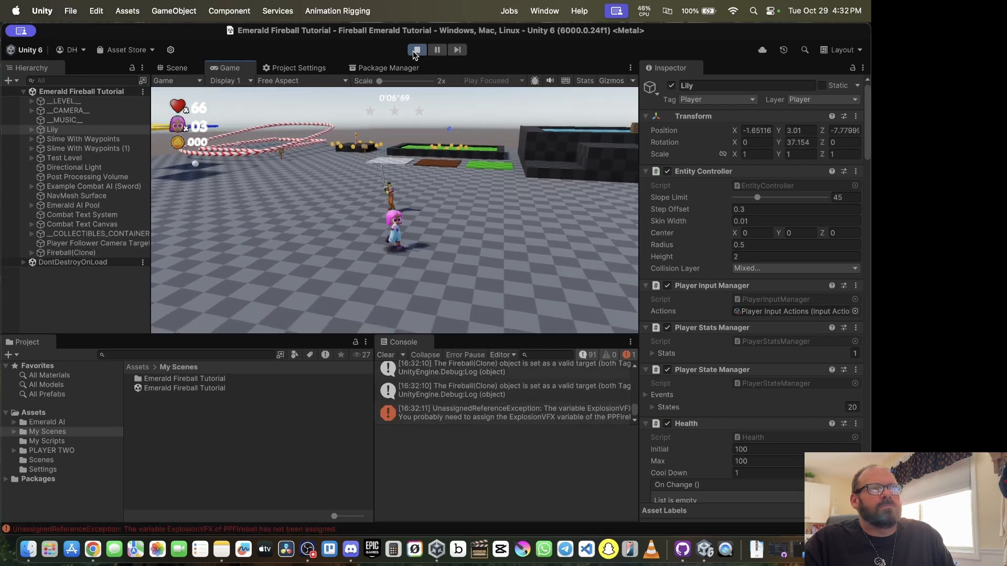
key("a")
key("f")
key("f")
key("f")
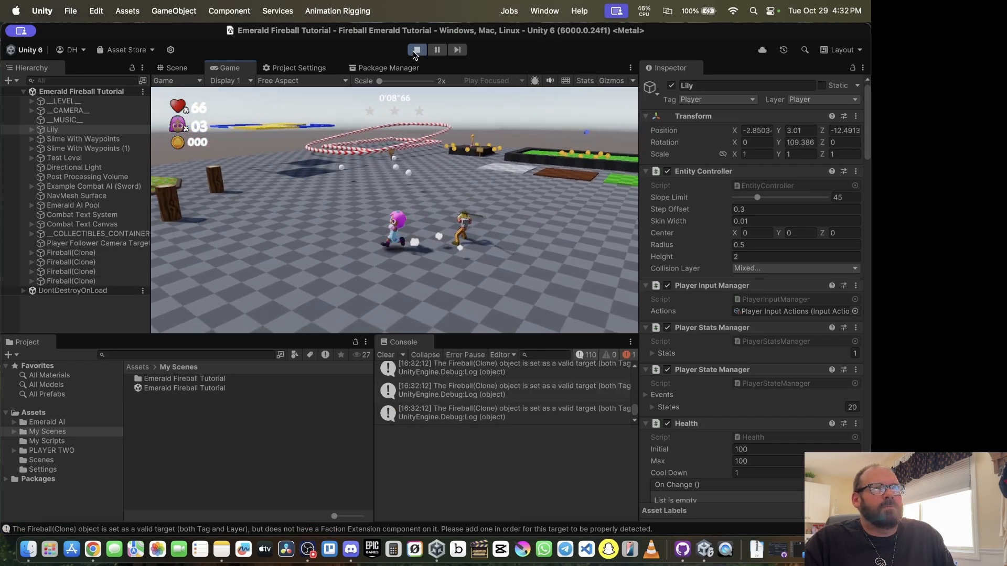
key("w")
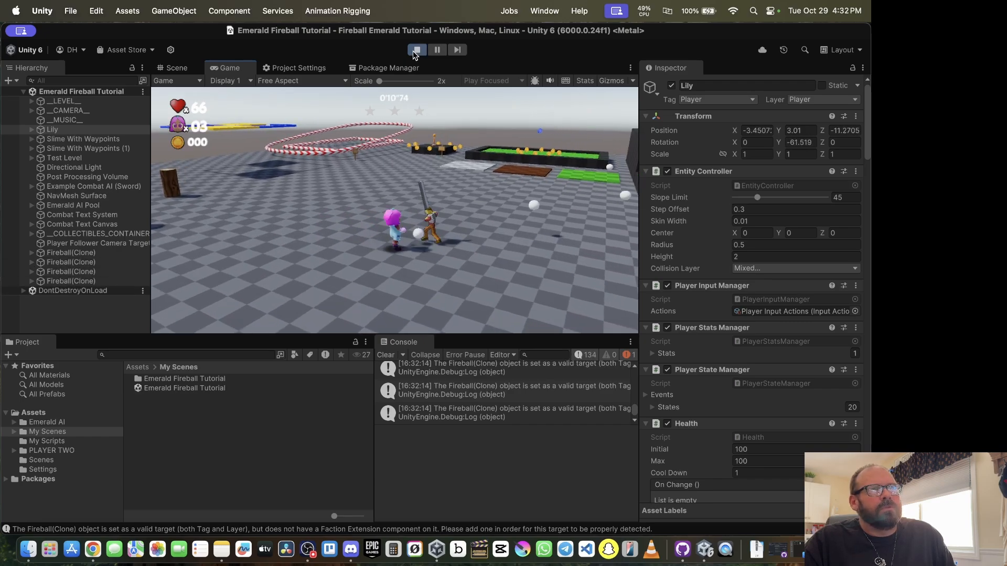
key("w")
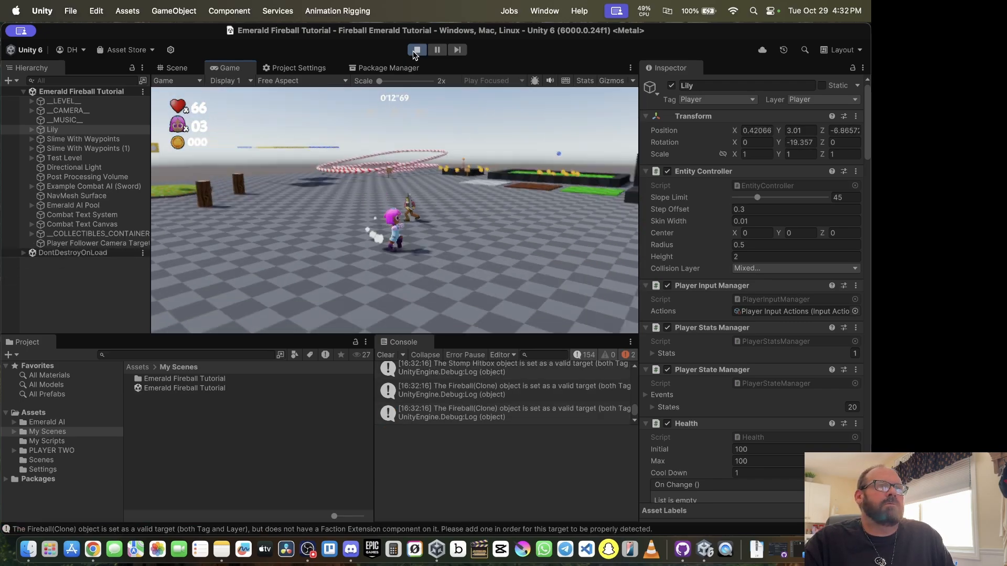
key("d")
key("f")
key("f")
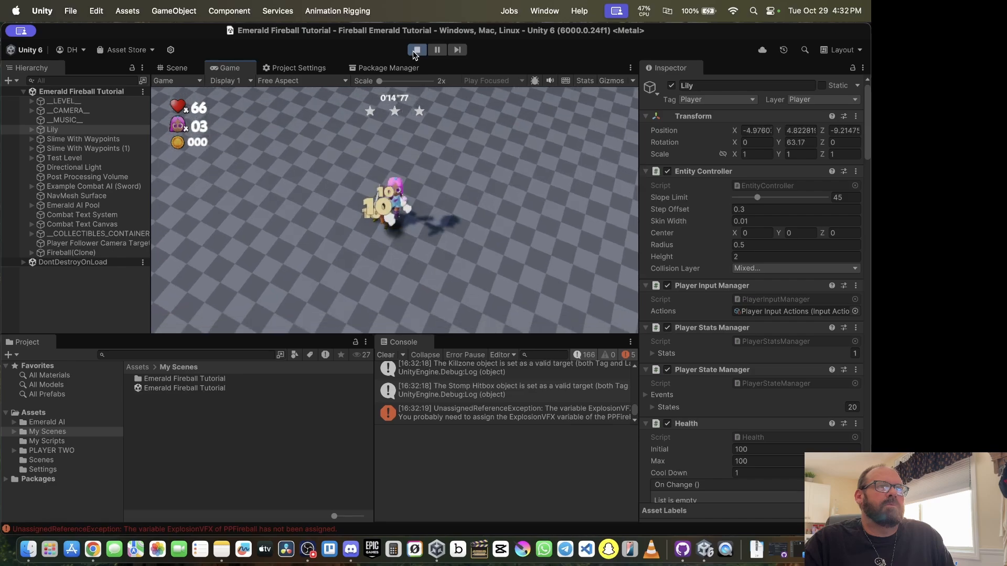
key("w")
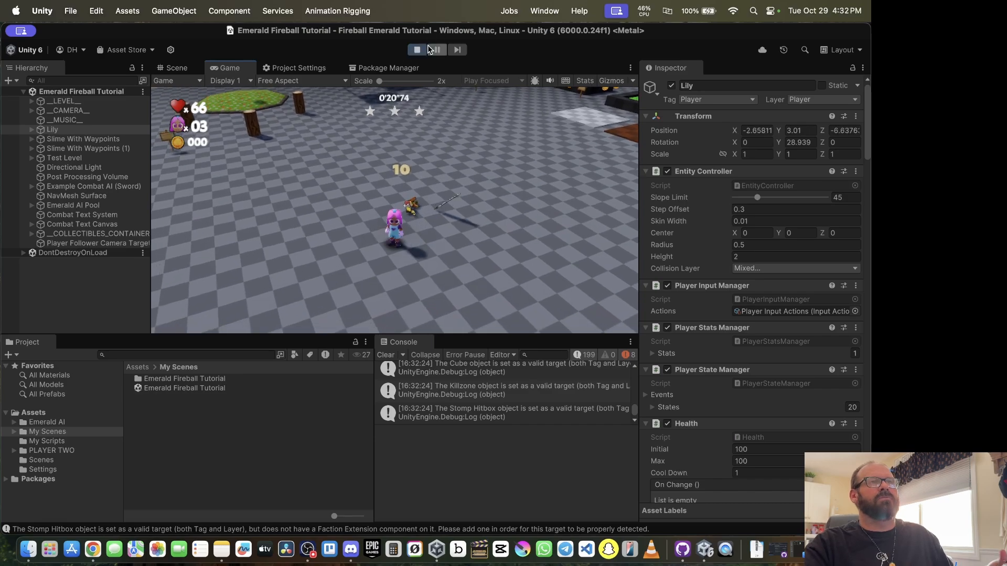
left_click(426, 50)
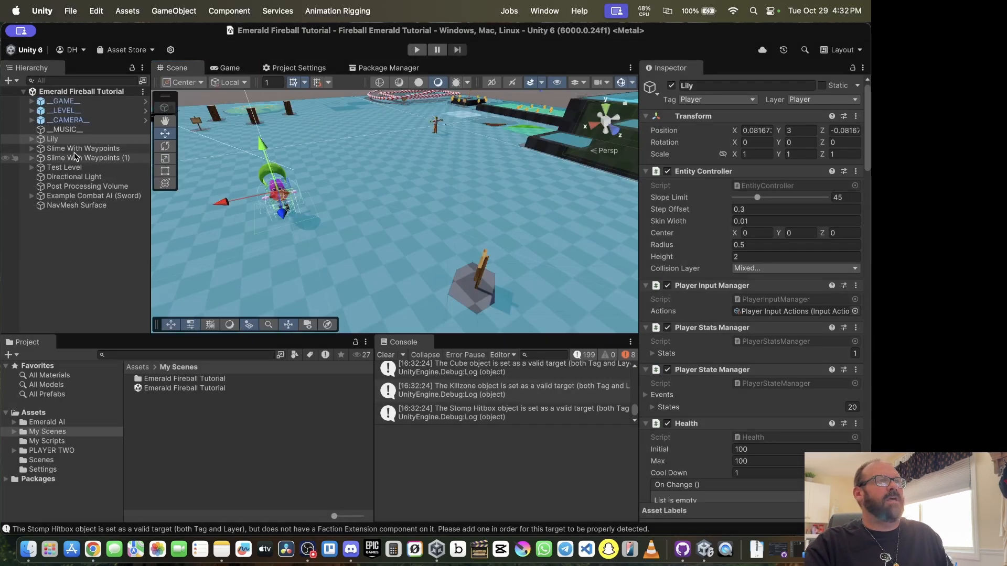
Step: Disable the Box Collider on the Stomp Hitbox under Lily's Hitboxes
left_click(31, 139)
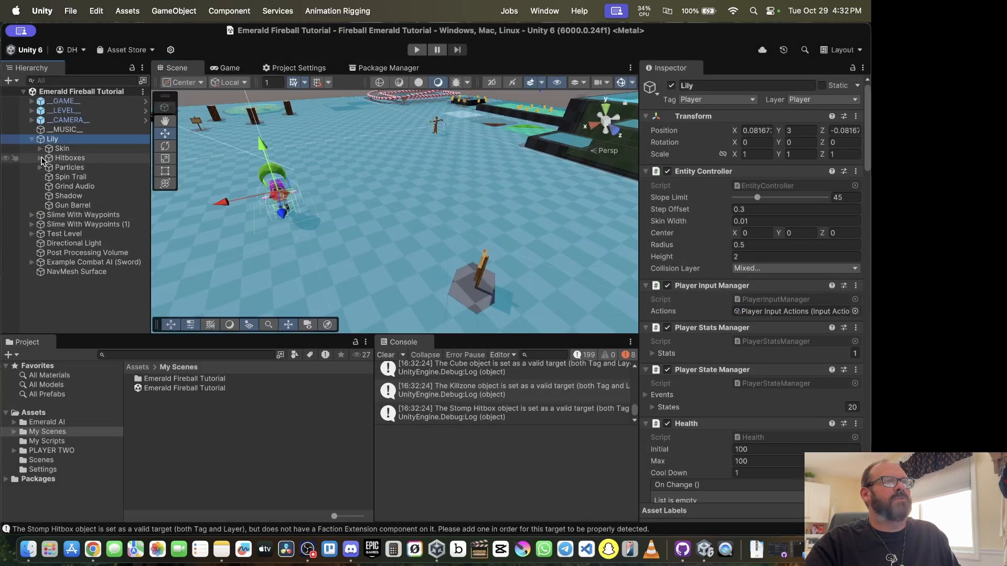
left_click(40, 158)
left_click(87, 177)
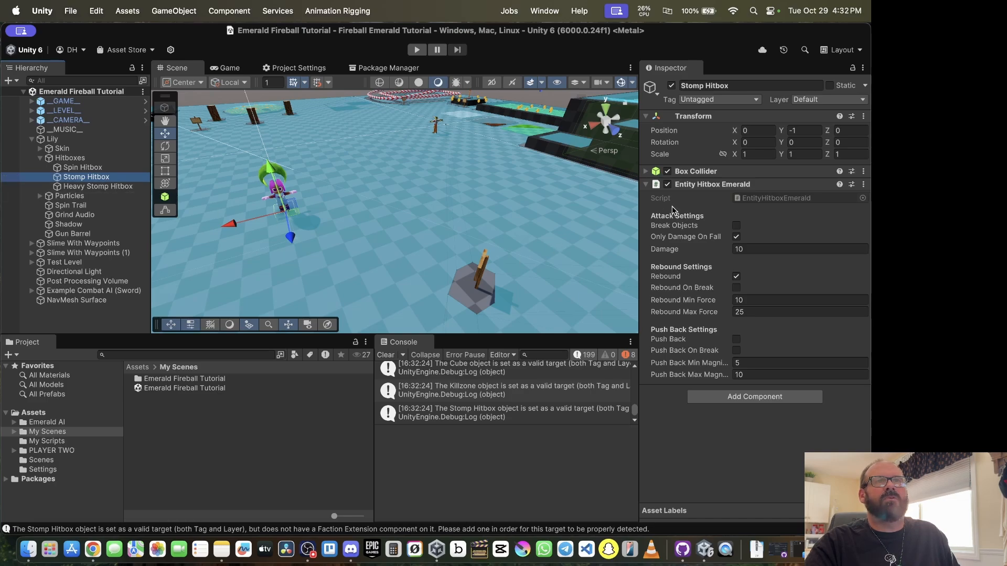
left_click(667, 171)
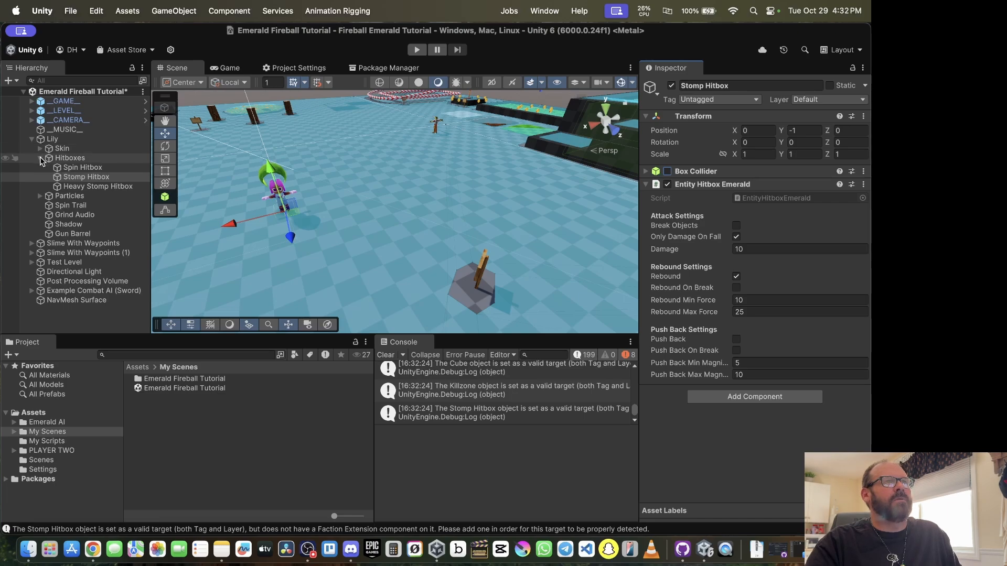
Step: Play-test Lily against the sword AI with the stomp collider disabled, and end Play mode
left_click(416, 49)
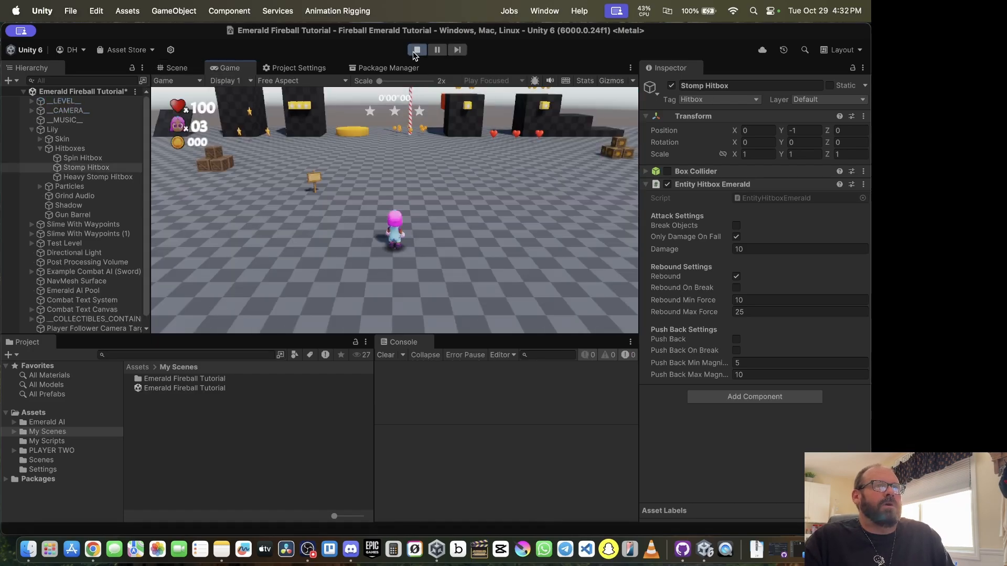
key("w")
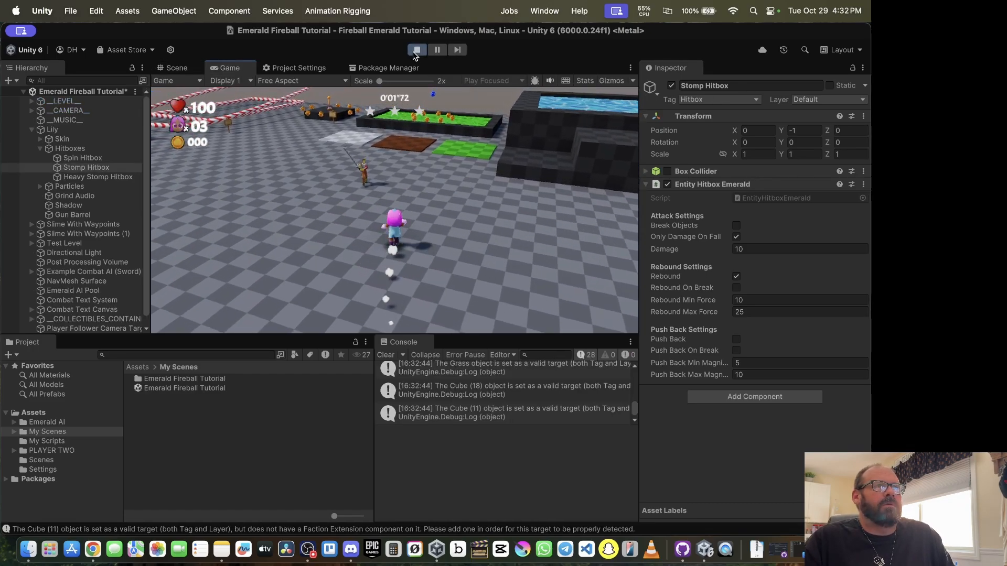
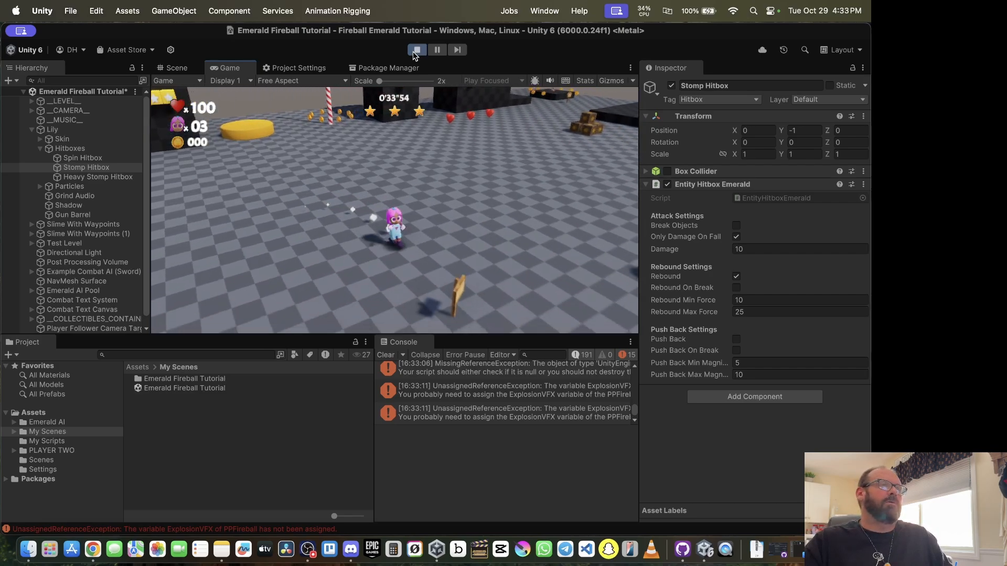
left_click(416, 49)
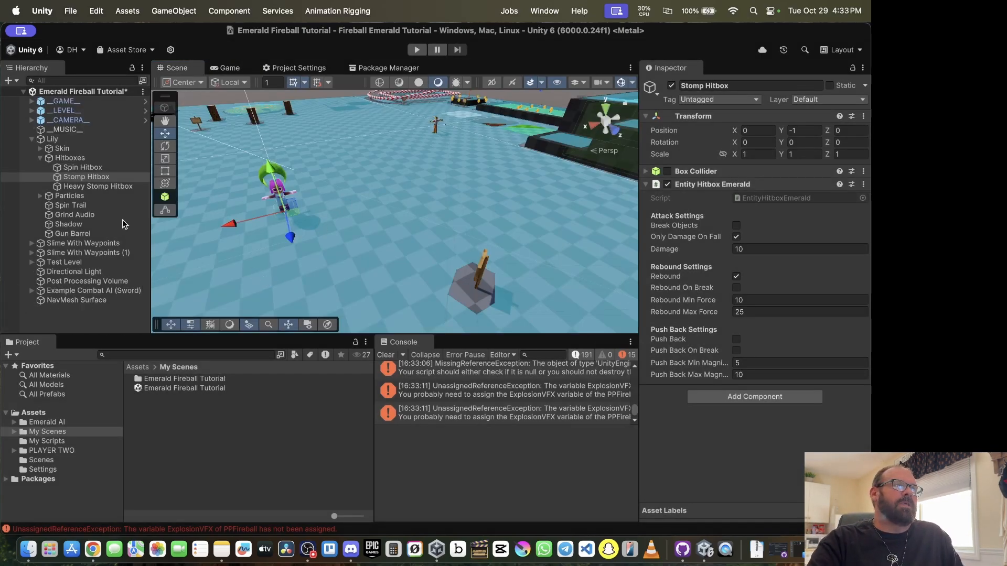
Step: Inspect the PP Classic Fireball script on Lily's Gun Barrel and the Fireball prefab in My Scripts
left_click(71, 233)
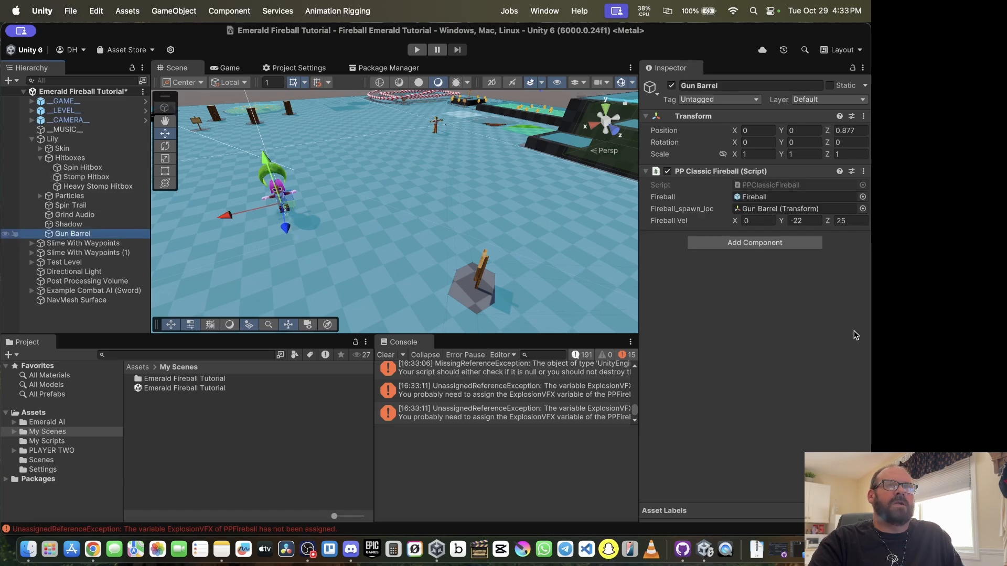
left_click(51, 442)
left_click(157, 379)
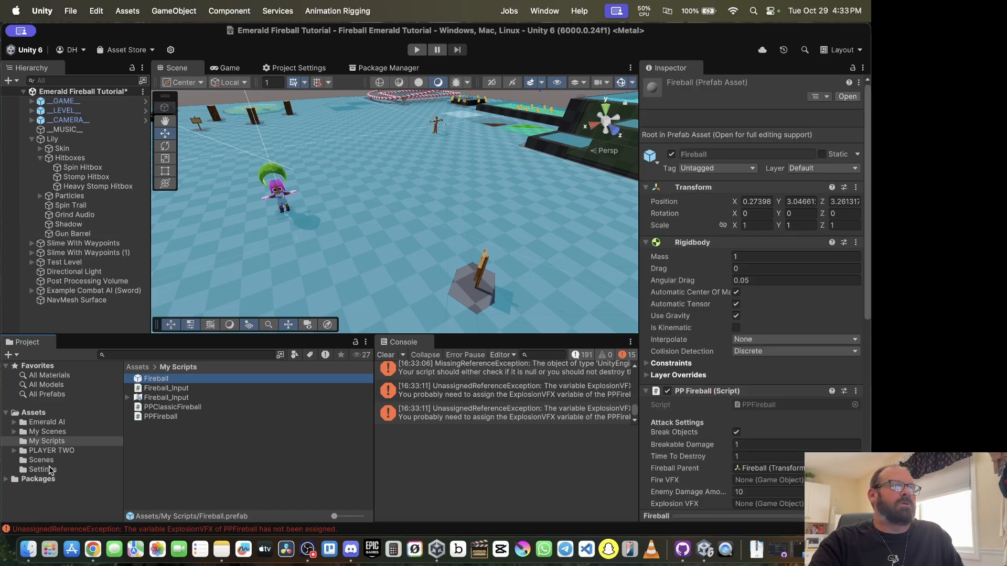
Step: Check Lily's Faction Extension settings, and open the Fireball prefab to review its PP Fireball attack settings and colliders
left_click(80, 168)
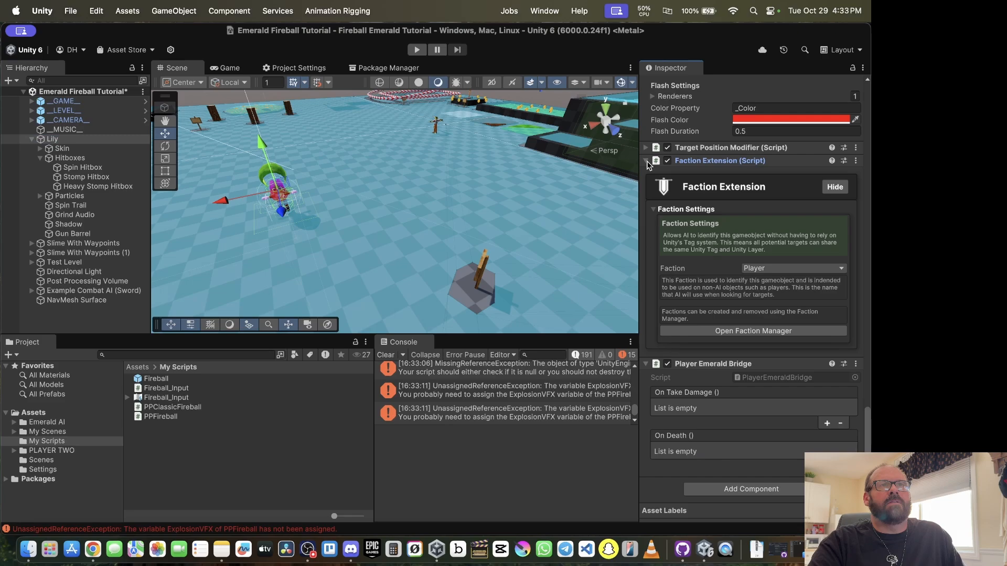
left_click(646, 161)
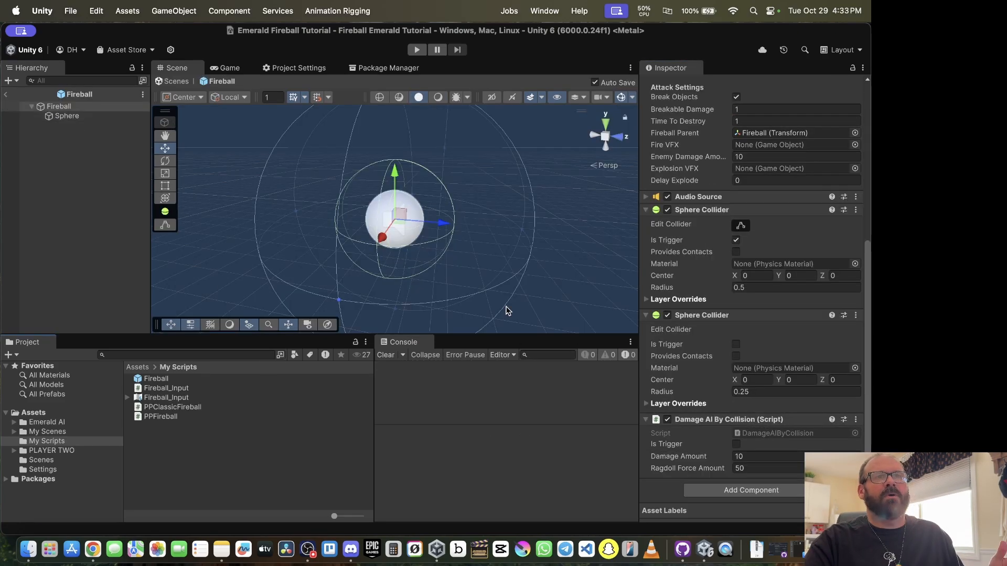
scroll(714, 230, "up", 2)
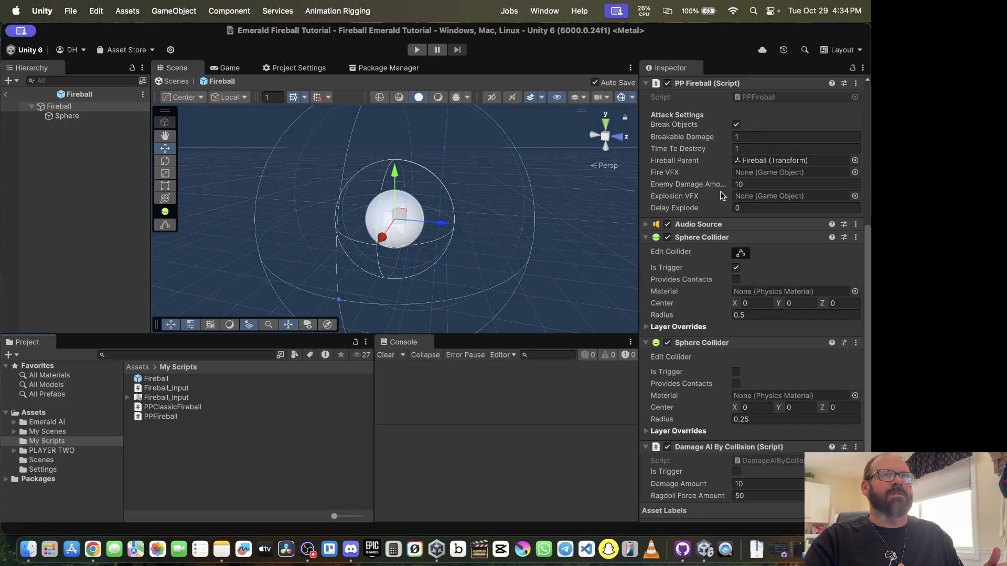
scroll(682, 154, "up", 1)
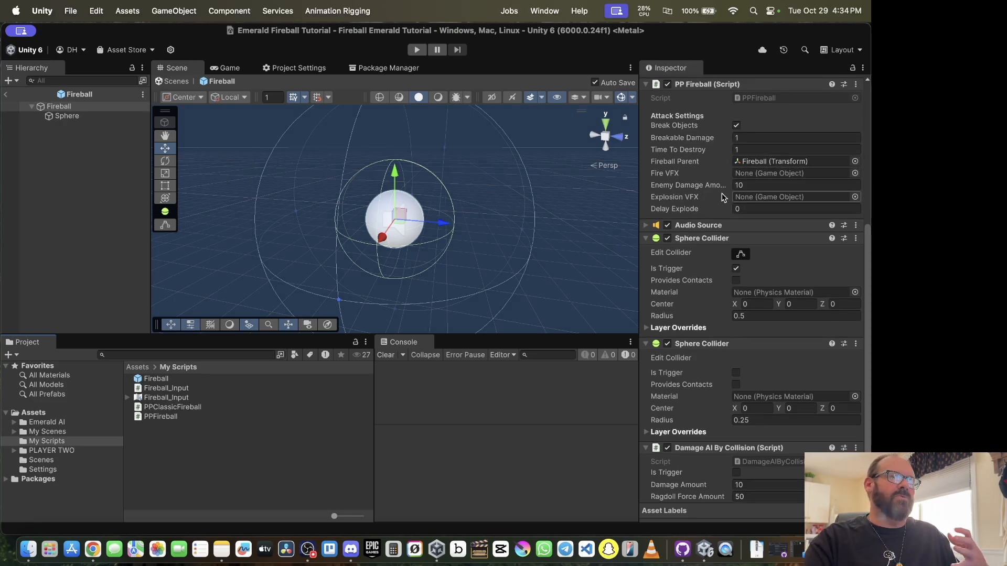